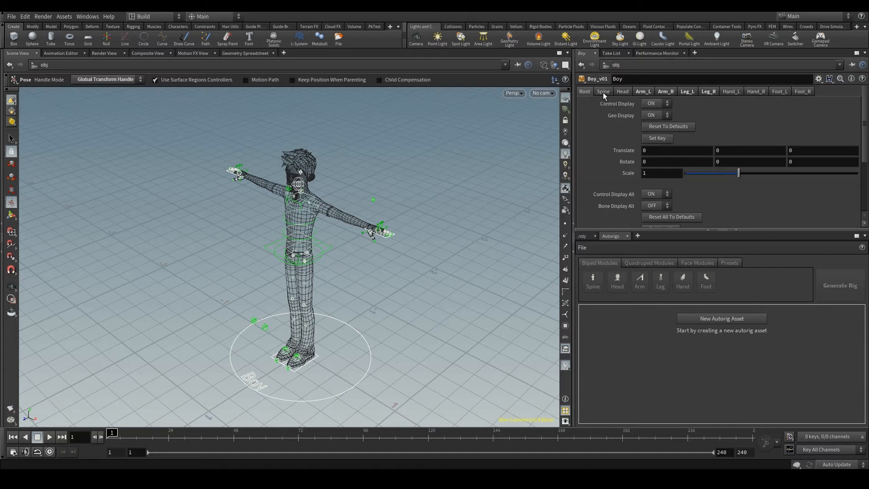
Look through the Boy rig's Spine, Head, Arm_L, Leg_L, Hand_L and Foot_L parameters, and return to the Root parameters
click(604, 91)
click(624, 91)
click(644, 91)
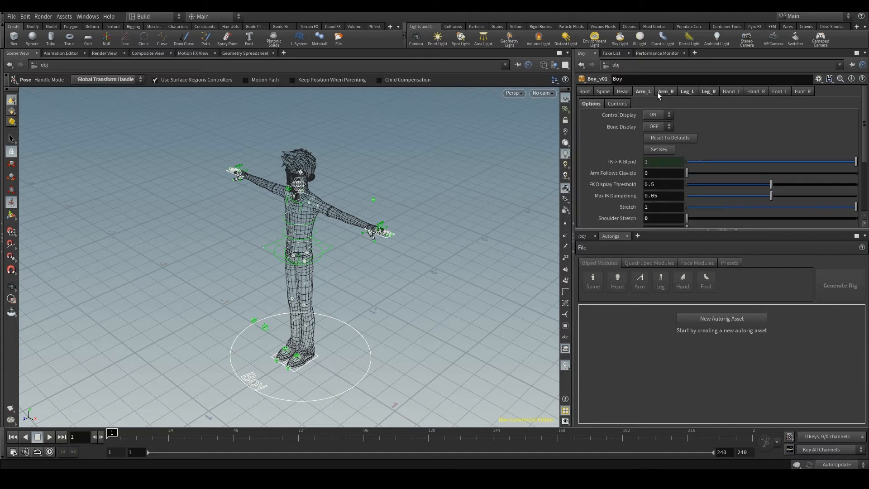
click(691, 94)
click(732, 92)
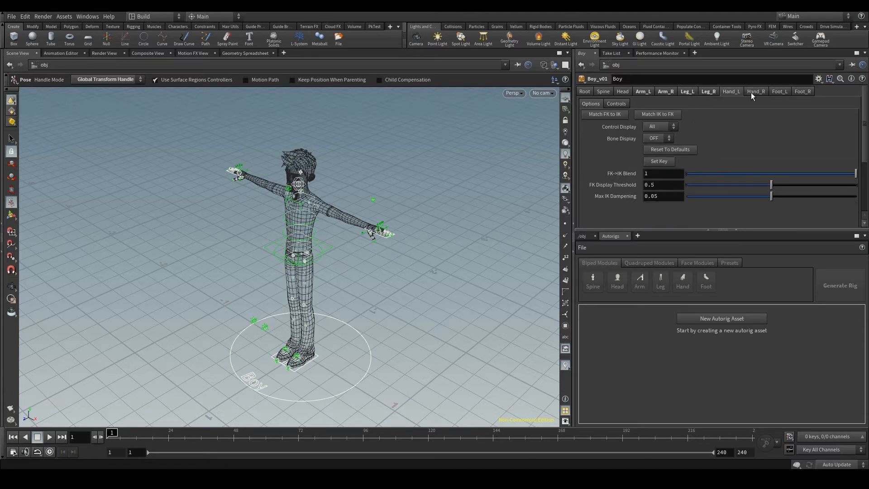
click(777, 91)
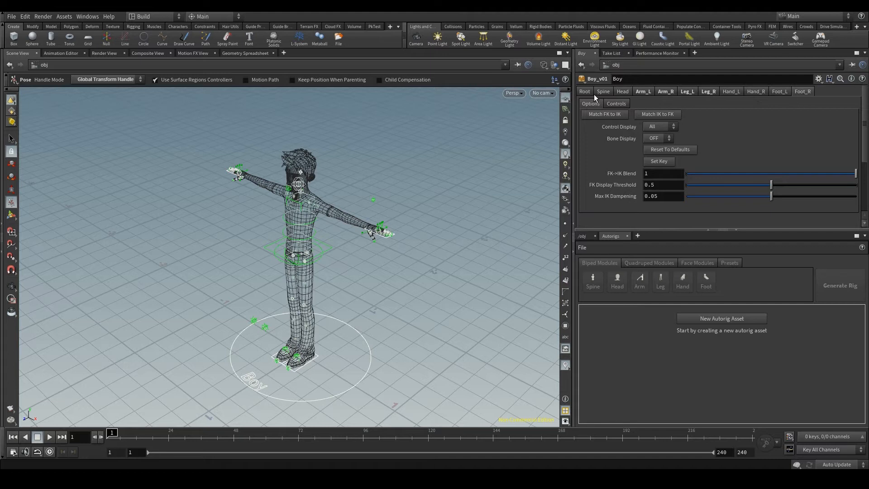
click(589, 93)
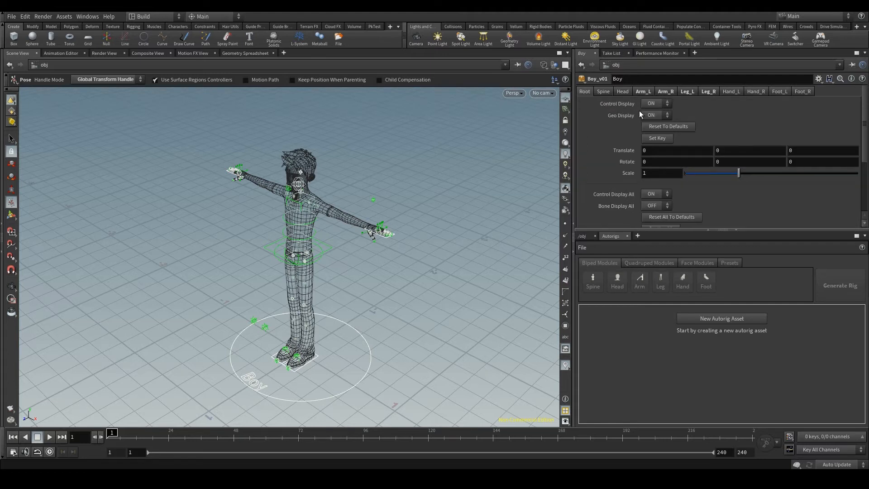
Turn the root's Control Display off and back on, and do the same with Geo Display
click(650, 122)
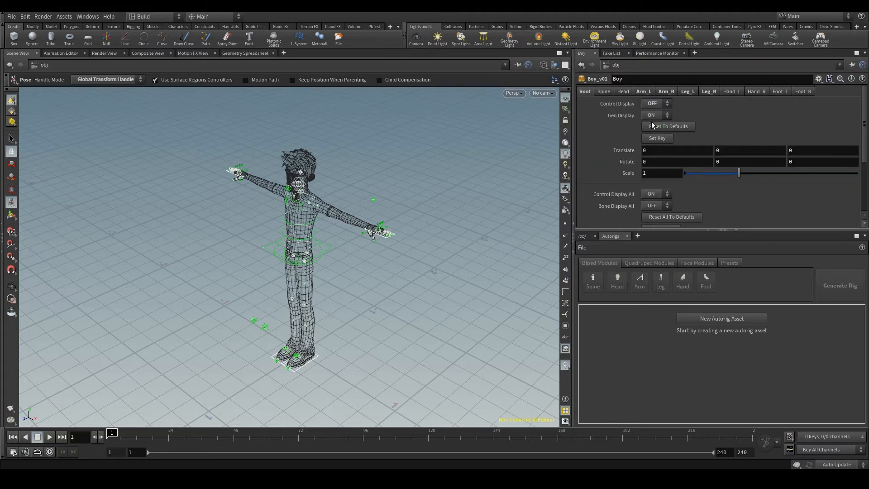
click(651, 108)
click(653, 117)
click(653, 117)
click(653, 130)
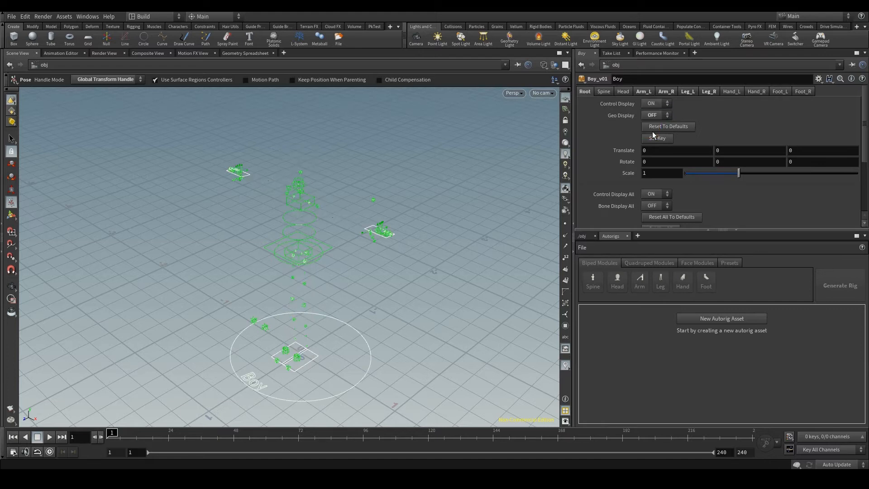
click(653, 117)
click(653, 120)
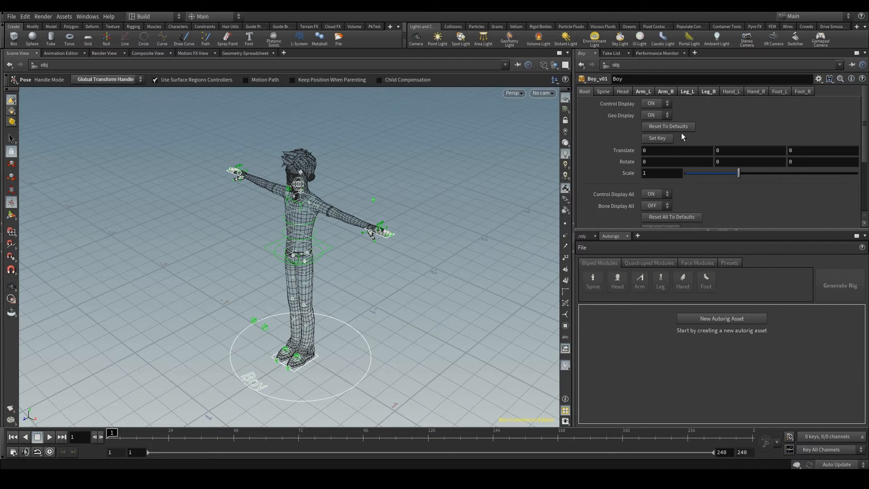
Set a key on the root's translate, rotate and scale parameters, and undo it
click(658, 138)
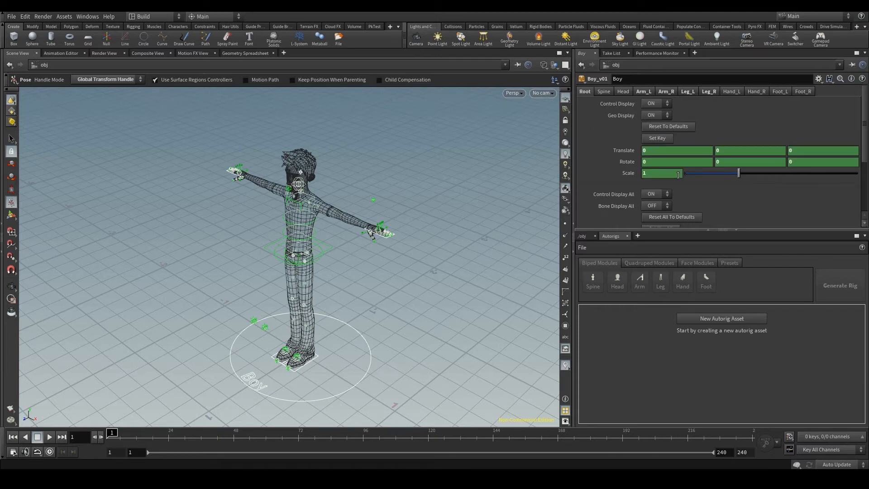
key(ctrl+z)
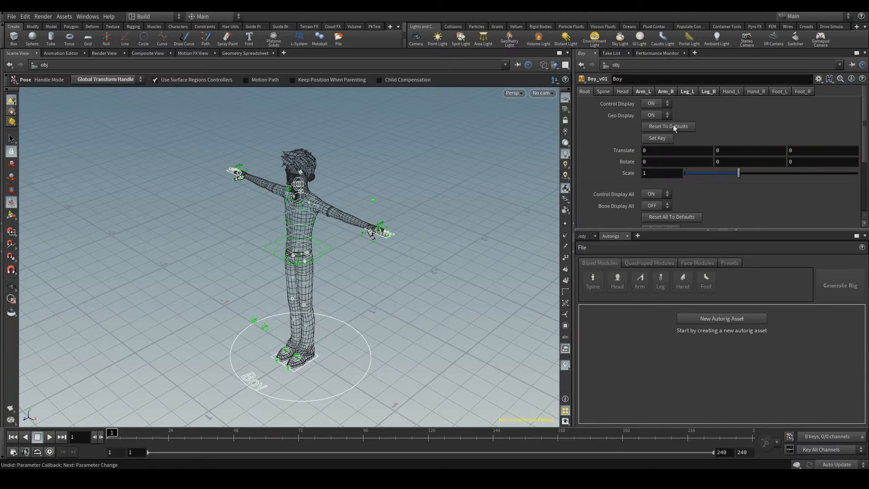
Turn Control Display All off for the whole rig and back on
scroll(643, 174, down, 3)
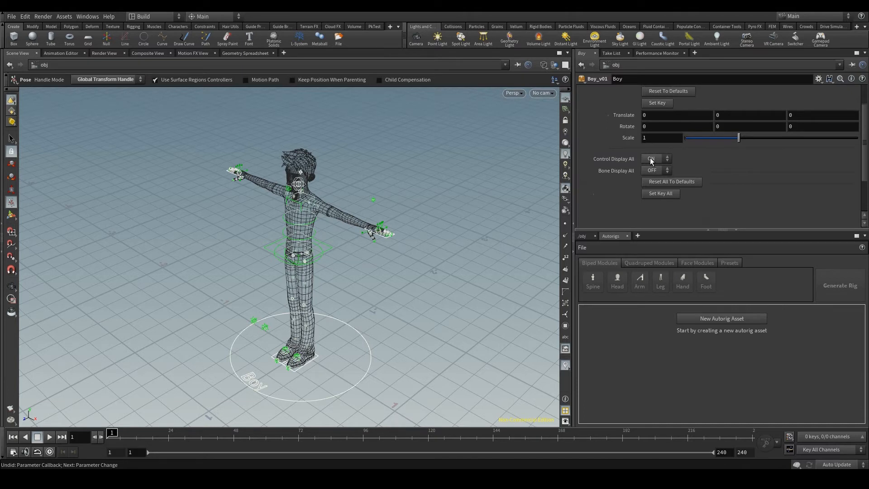
click(651, 158)
click(651, 177)
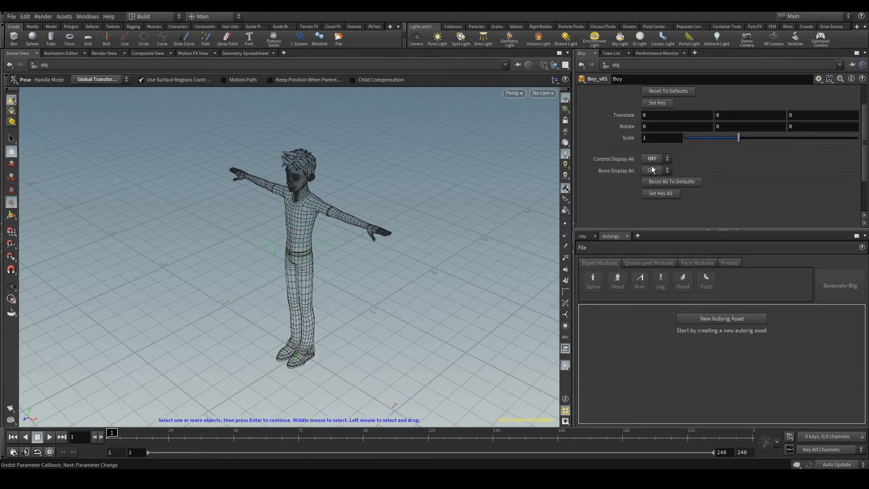
click(652, 169)
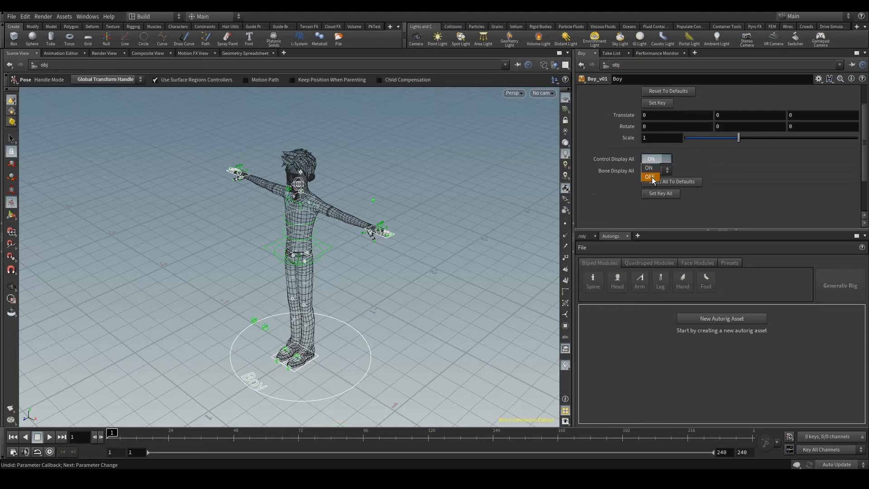
click(650, 177)
click(652, 171)
Turn Bone Display All on for the whole rig and back off
click(651, 171)
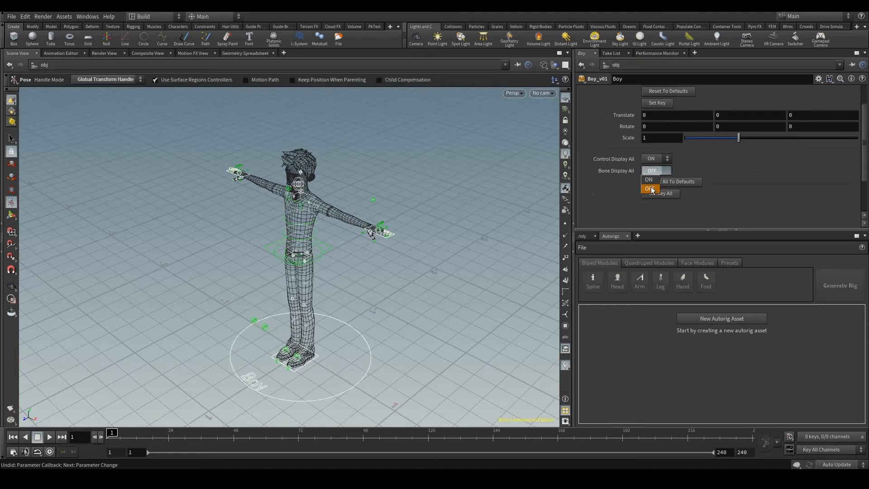
click(648, 180)
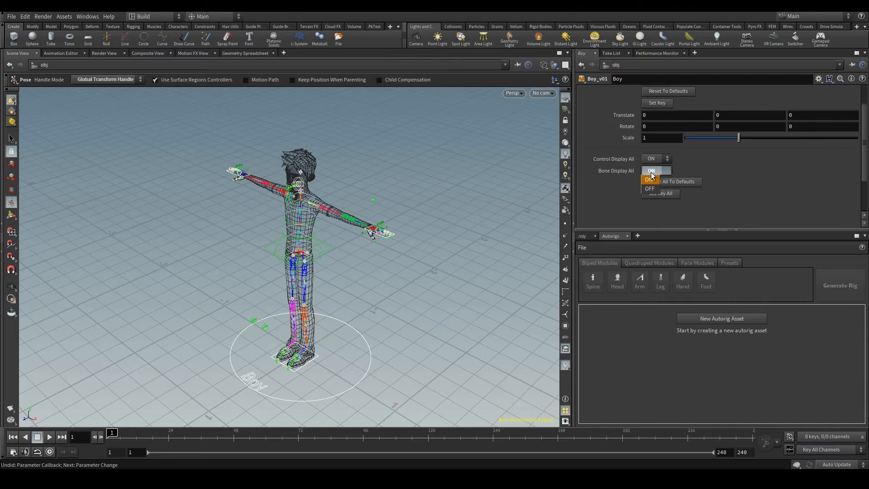
click(652, 171)
click(650, 189)
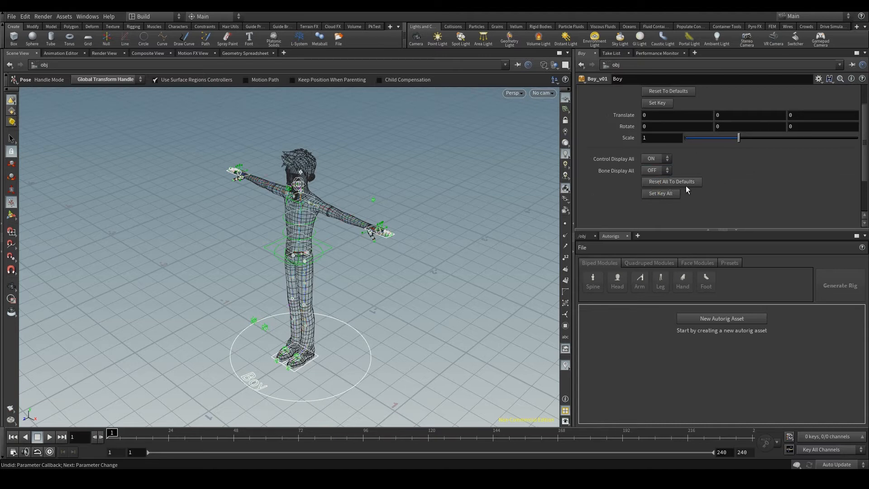
Cycle the spine's Control Display through OFF and Basic, and set it back to ON
scroll(652, 181, up, 2)
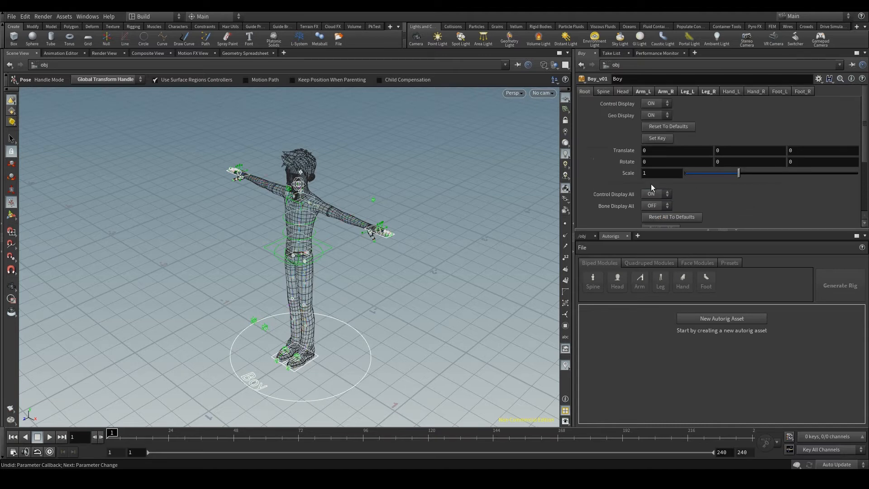
click(603, 92)
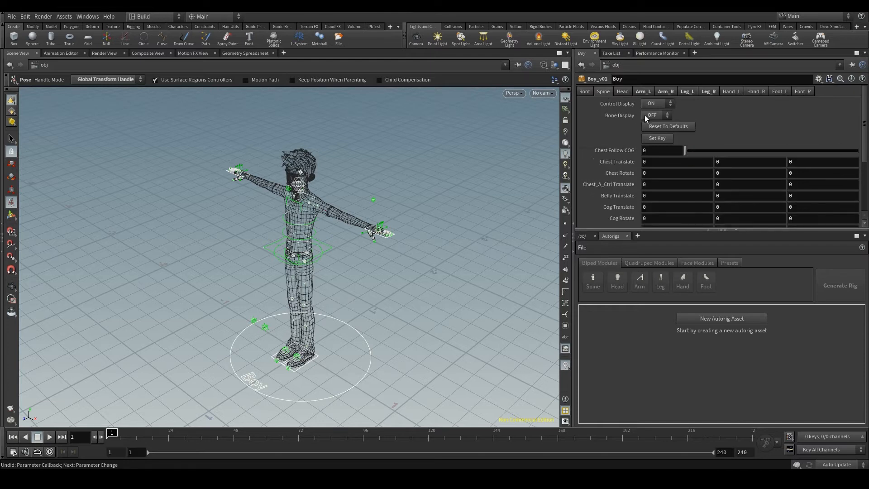
click(652, 106)
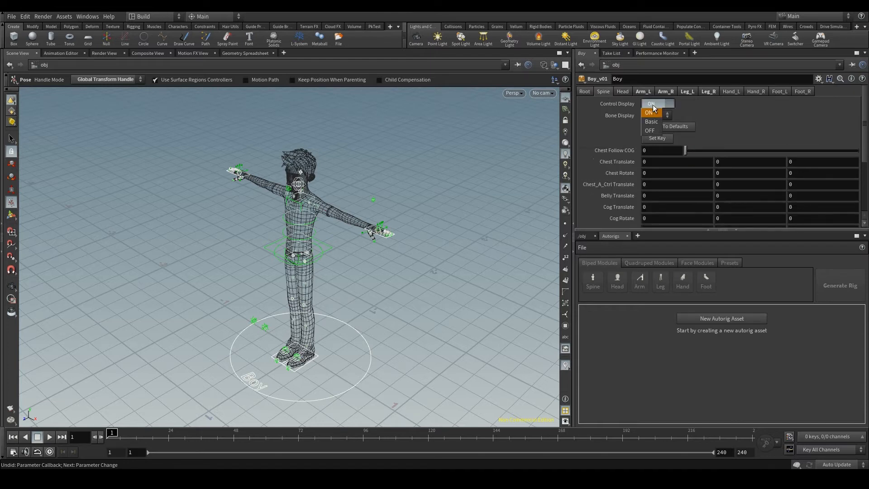
click(650, 131)
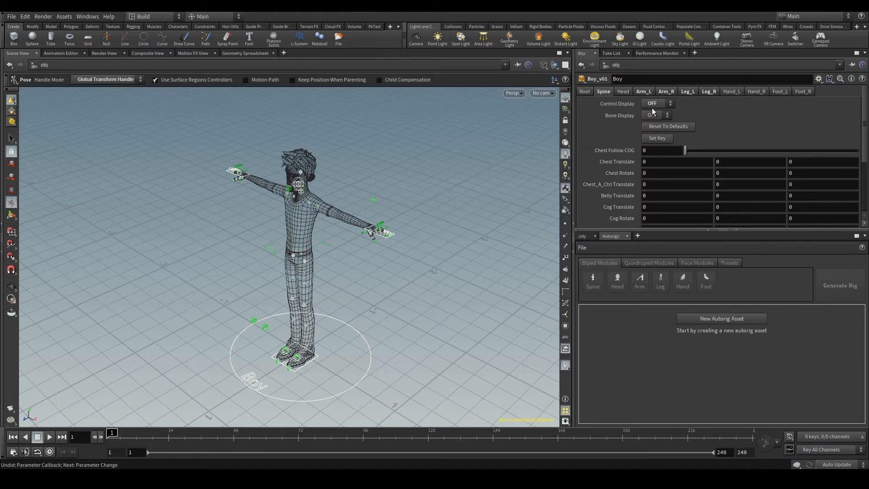
click(652, 107)
click(654, 109)
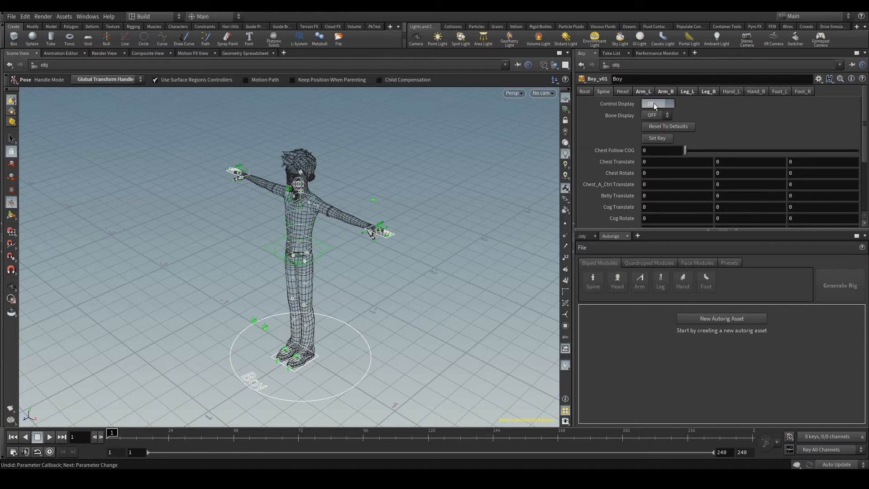
click(653, 116)
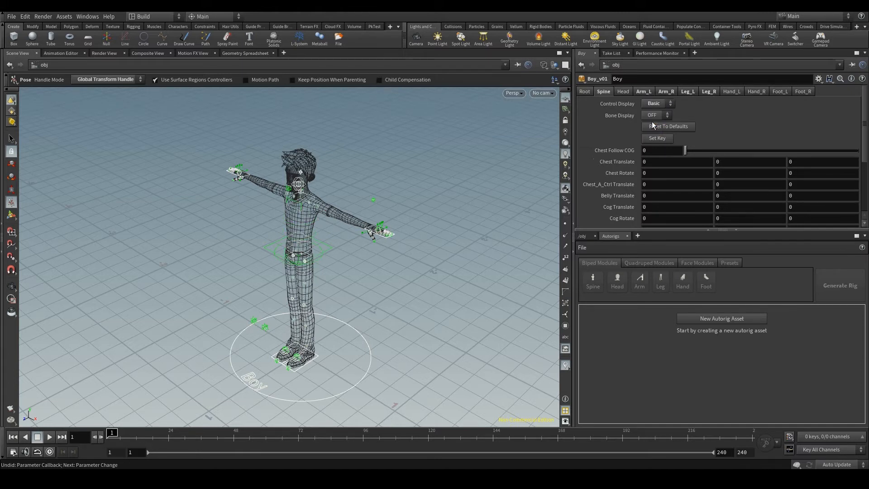
click(652, 123)
click(653, 105)
click(649, 114)
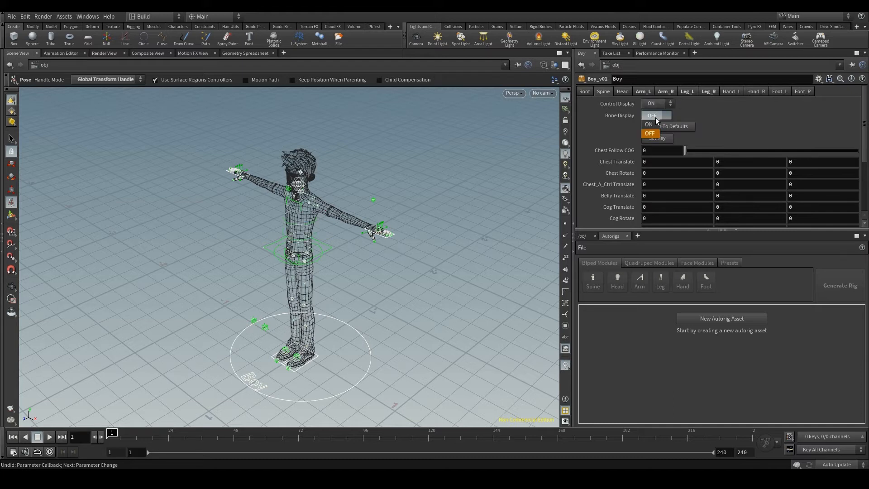
Turn the spine's Bone Display on and back off, and set a key on the spine parameters and undo it
click(655, 125)
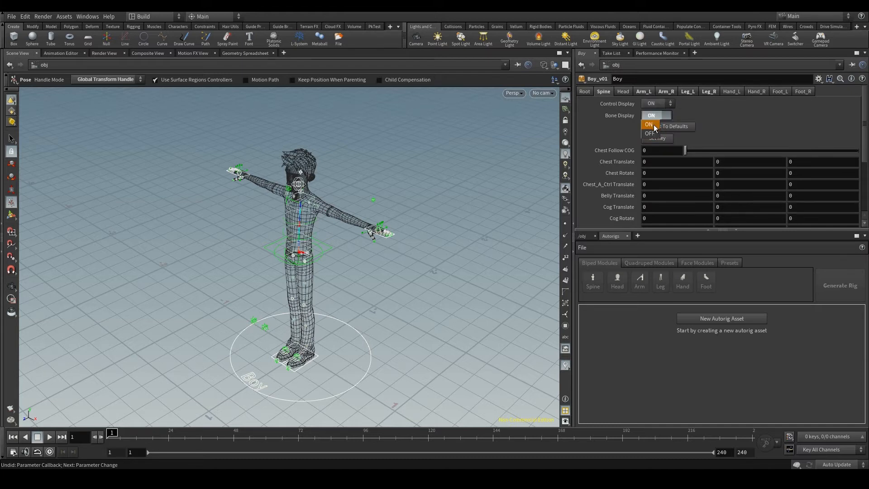
click(650, 133)
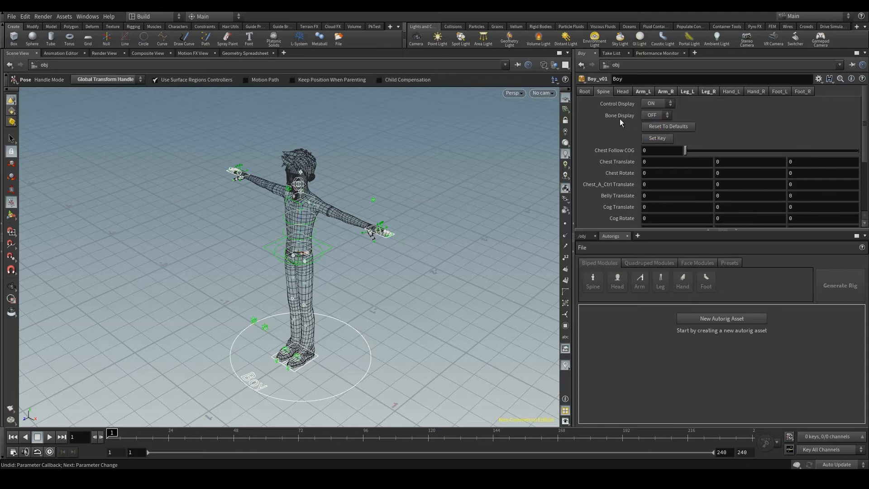
click(654, 139)
key(ctrl+z)
Examine the spine's chest, belly, cog, local, hips and pelvis transform parameters alongside a close view of the torso controls
key(Escape)
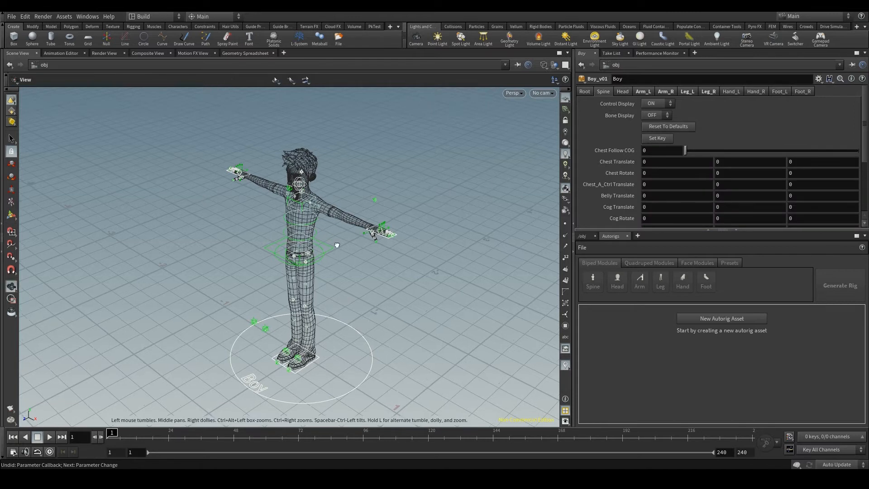
drag(334, 243, 289, 216)
scroll(289, 216, up, 4)
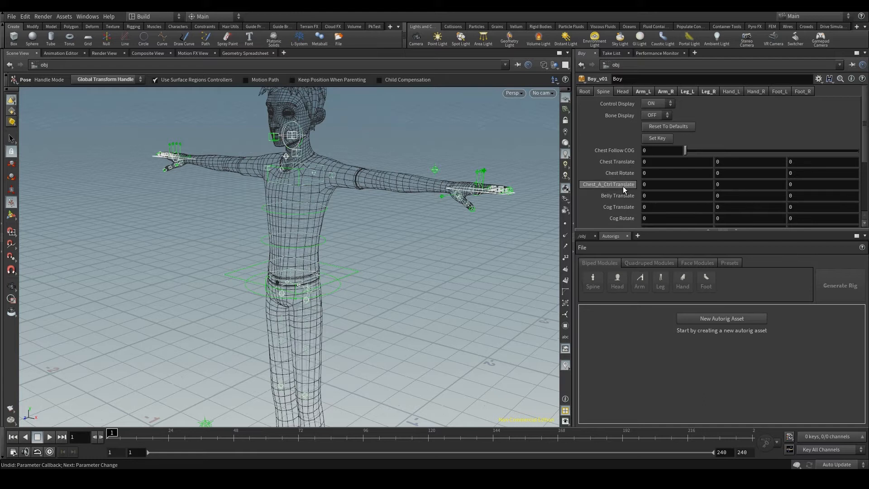
scroll(625, 205, down, 2)
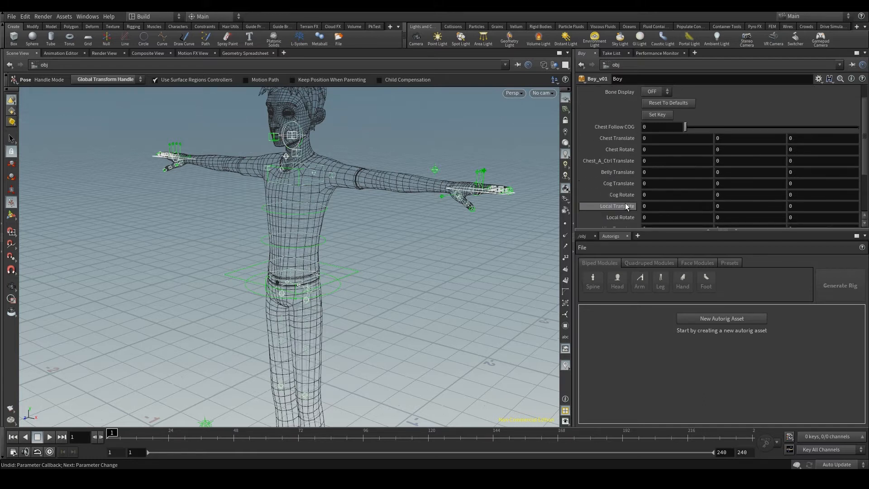
scroll(623, 206, down, 2)
scroll(618, 196, down, 1)
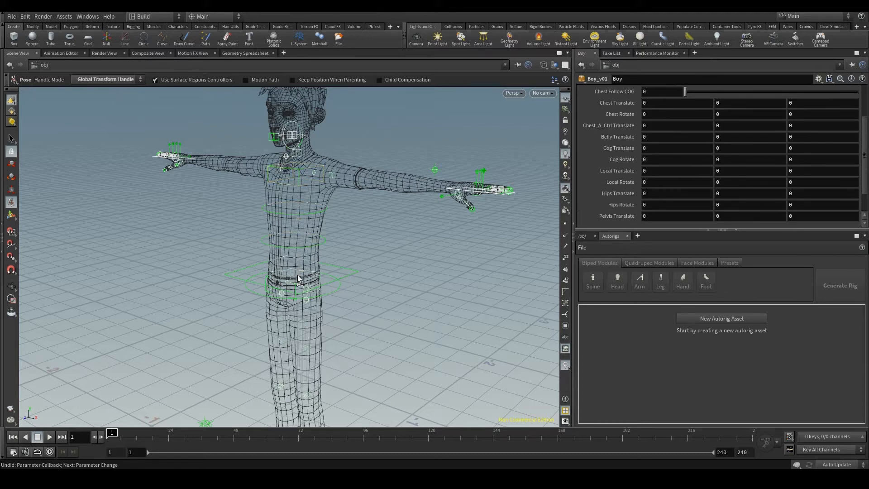
Try moving and rotating the chest control at the top of the torso, undoing each change
click(296, 175)
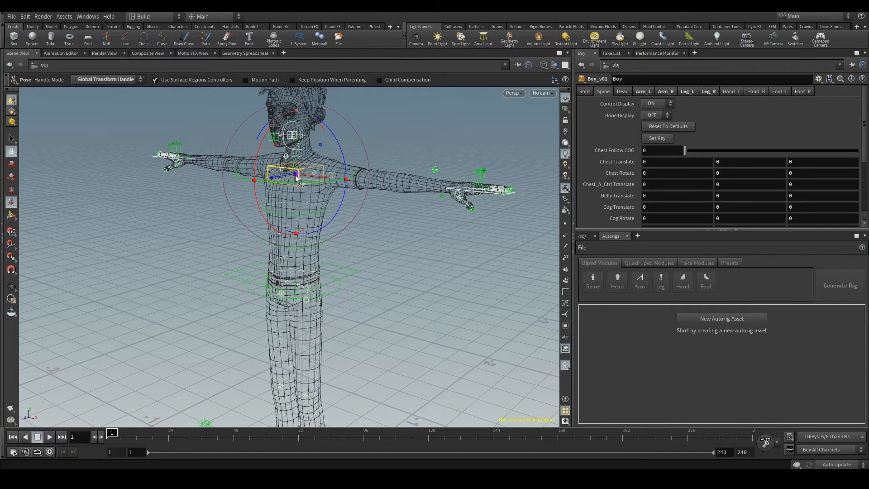
drag(297, 177, 336, 145)
key(ctrl+z)
key(ctrl+z)
key(ctrl+z)
key(ctrl+z)
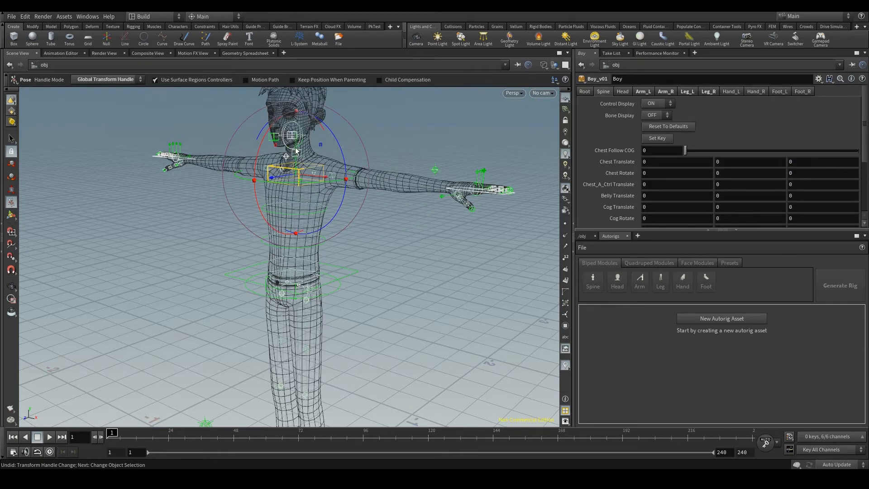
drag(266, 135, 255, 172)
key(ctrl+z)
Try moving the Chest_A_Ctrl ring and the belly ring on the torso, undoing each move
click(299, 211)
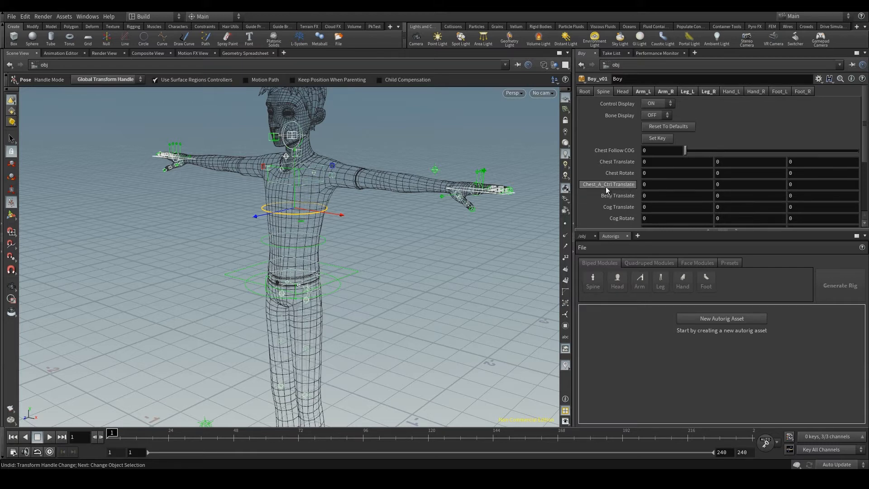
drag(301, 212, 274, 210)
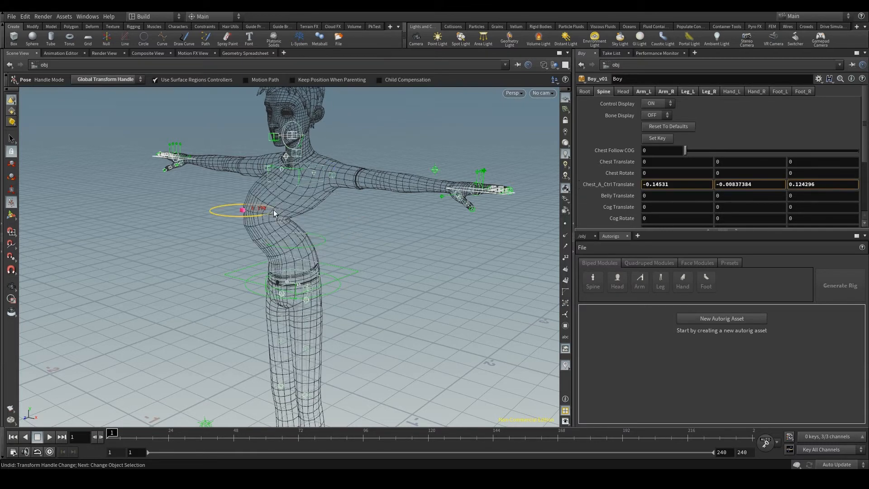
key(ctrl+z)
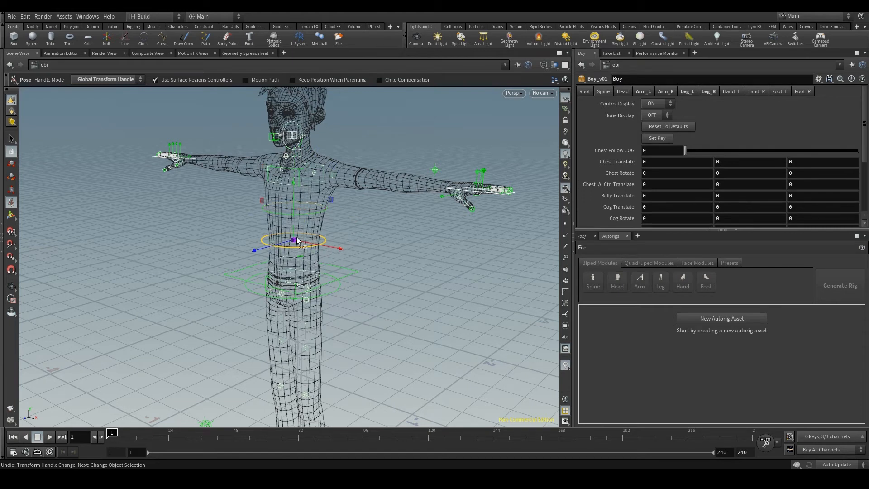
drag(296, 238, 319, 238)
key(ctrl+z)
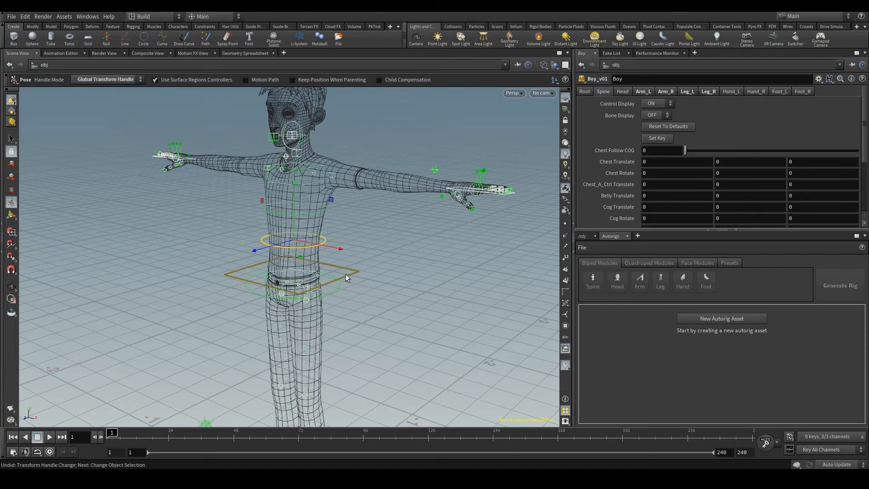
Try moving the cog control around the hips up and sideways, undoing each move
click(348, 277)
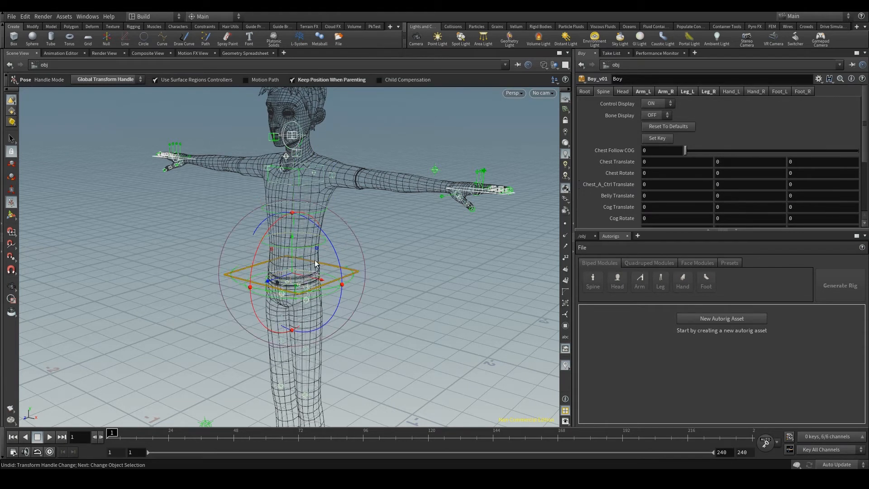
drag(314, 260, 312, 210)
key(ctrl+z)
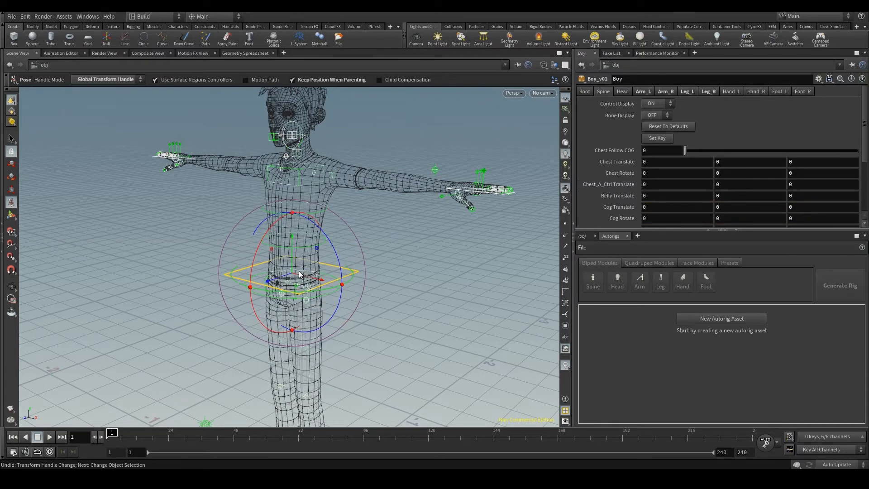
drag(293, 274, 320, 302)
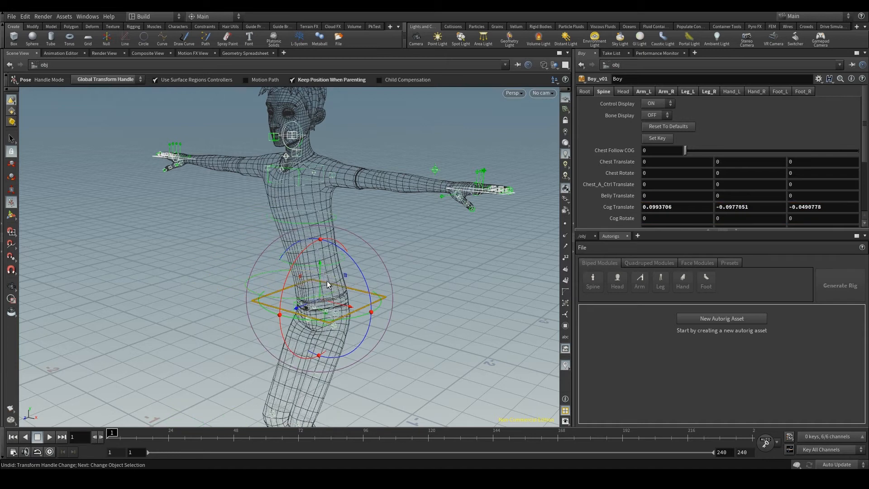
key(ctrl+z)
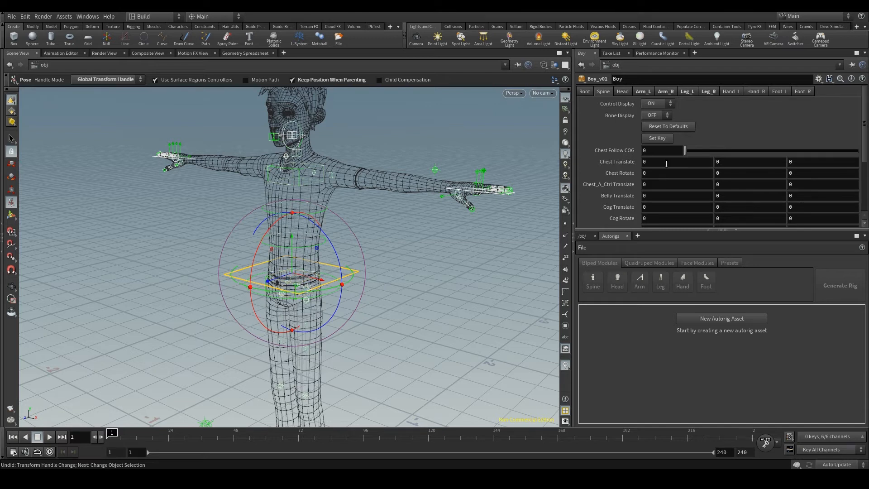
Set the spine's Chest Follow COG to 1 and test it by moving and rotating the cog control, undoing each transform
drag(684, 154, 858, 152)
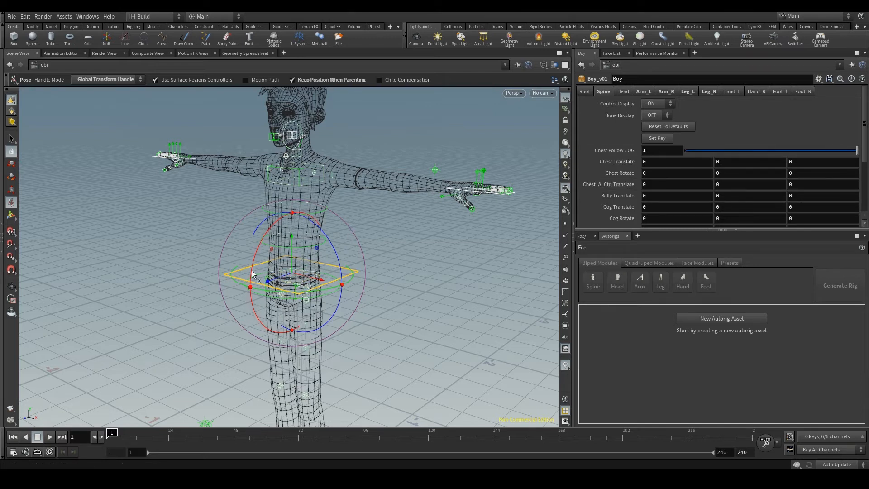
drag(248, 272, 320, 251)
key(ctrl+z)
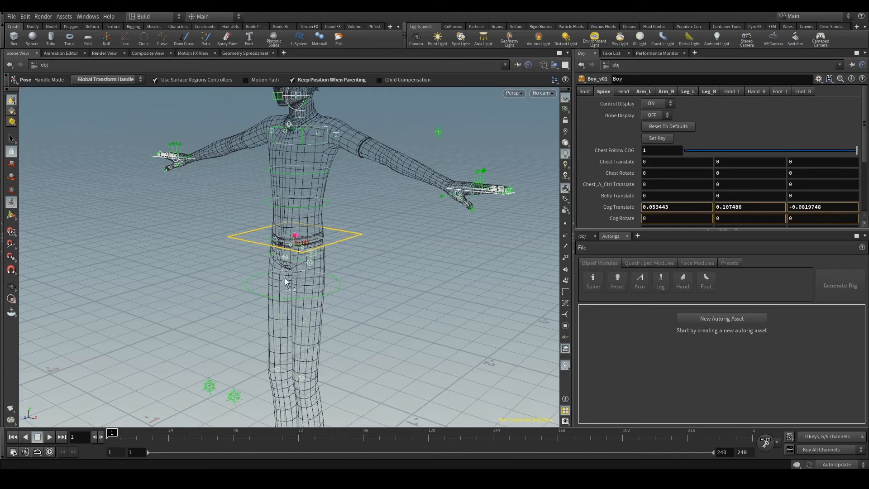
click(667, 150)
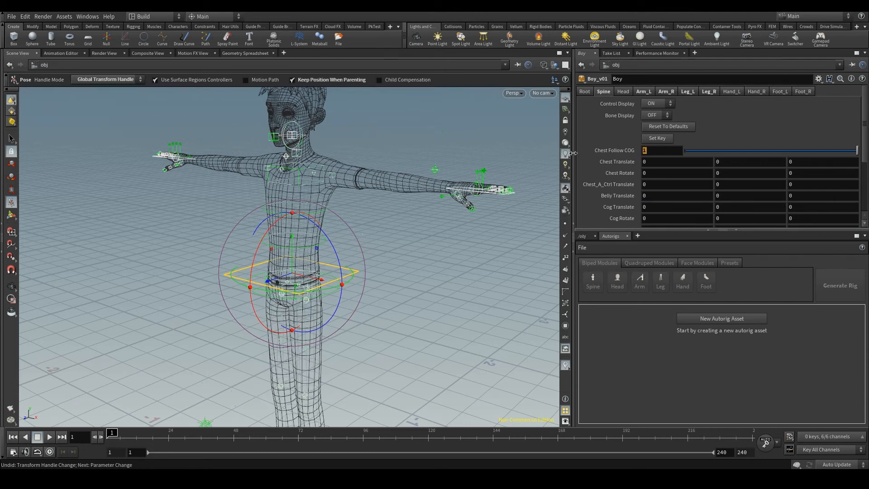
scroll(633, 187, down, 3)
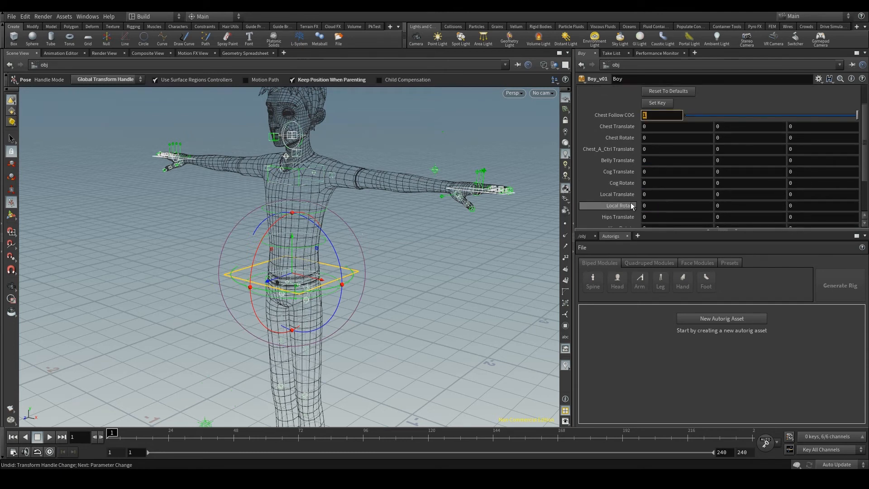
drag(295, 213, 316, 234)
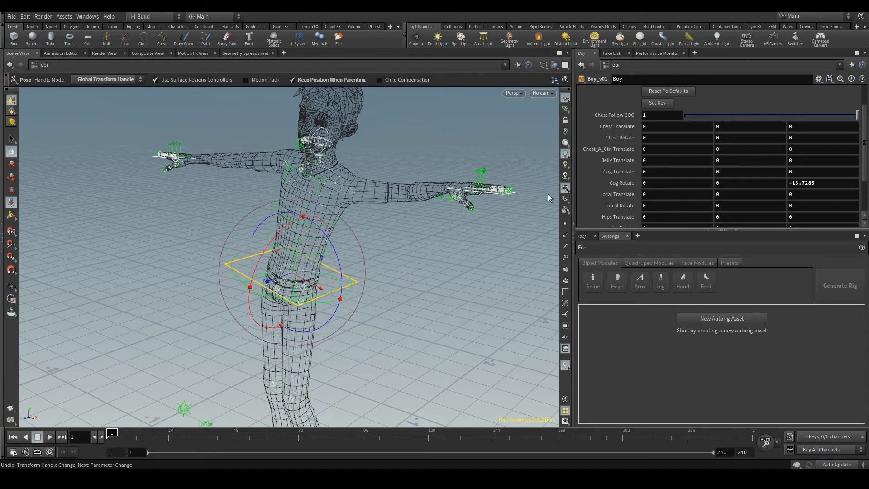
key(ctrl+z)
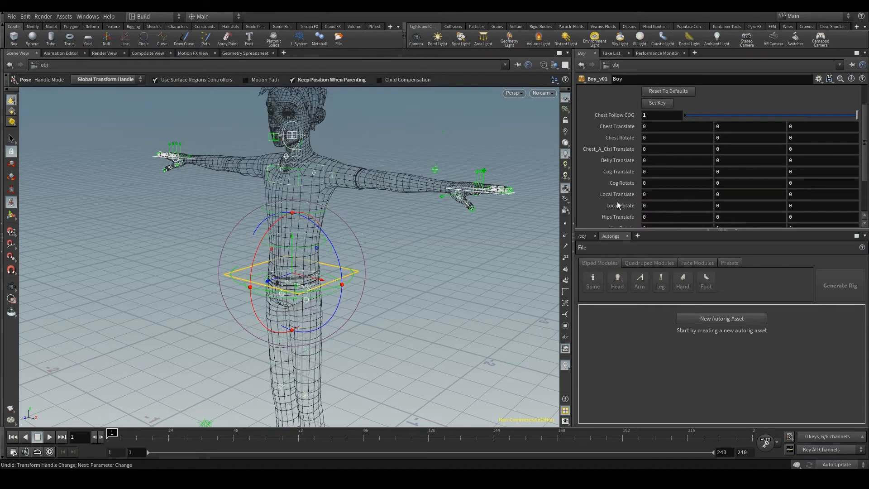
Show the Head module's parameters and try moving the neck control and rotating the head control, undoing each change
click(416, 290)
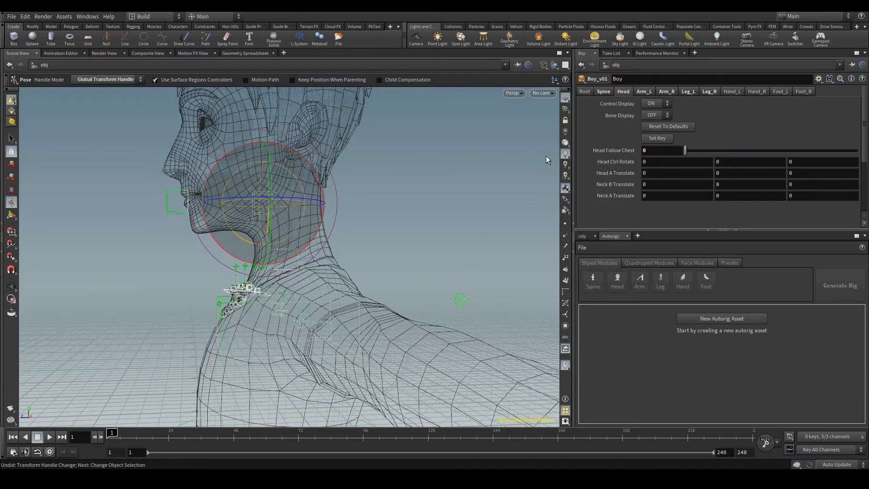
click(244, 289)
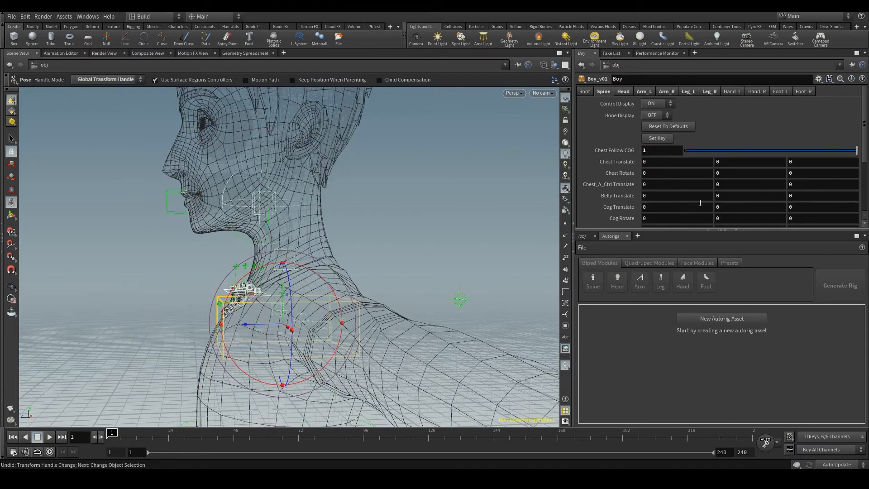
click(624, 91)
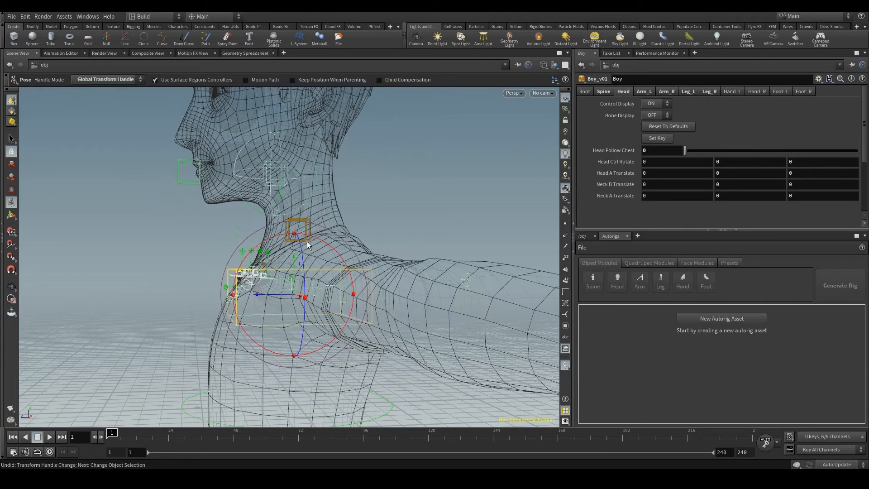
drag(295, 231, 284, 186)
key(ctrl+z)
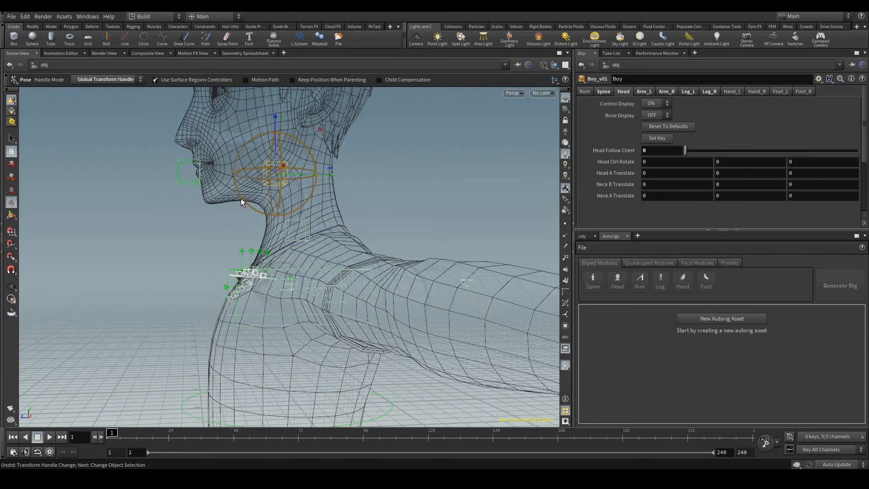
click(241, 198)
drag(216, 150, 206, 176)
key(ctrl+z)
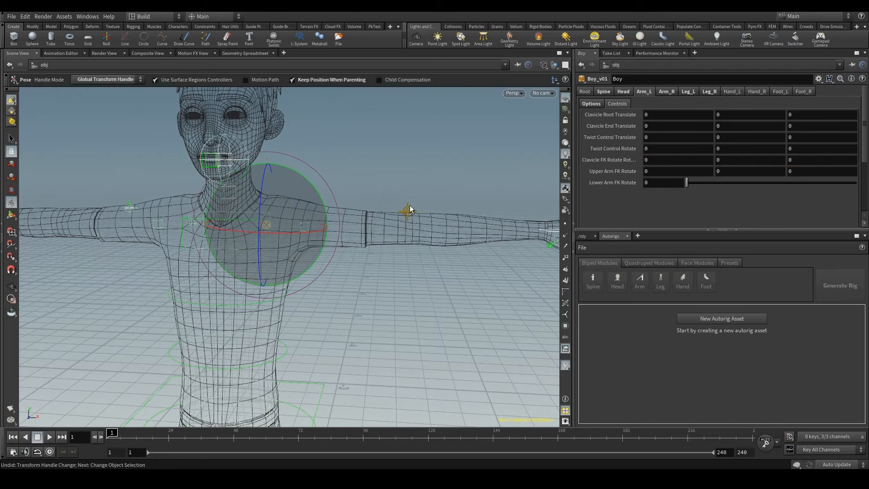
Test the left arm's twist control and try adjusting the arm's stretch options
click(409, 206)
drag(305, 226, 282, 131)
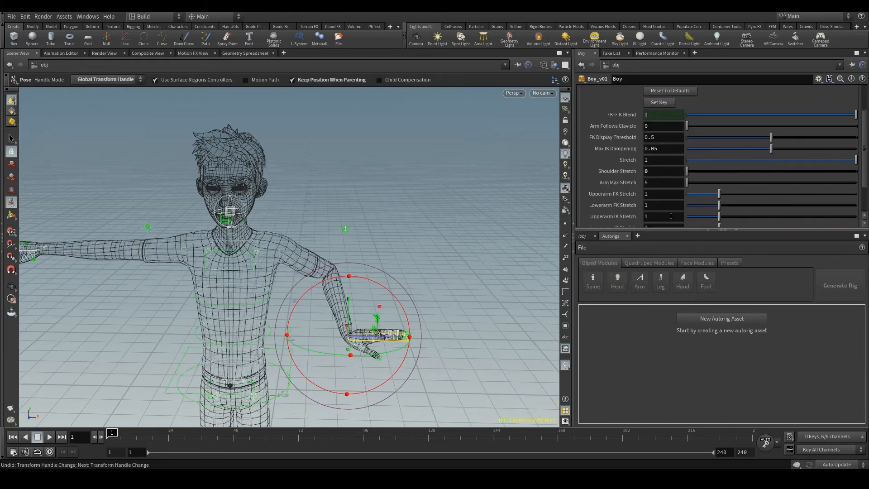
scroll(747, 158, down, 2)
drag(720, 181, 738, 197)
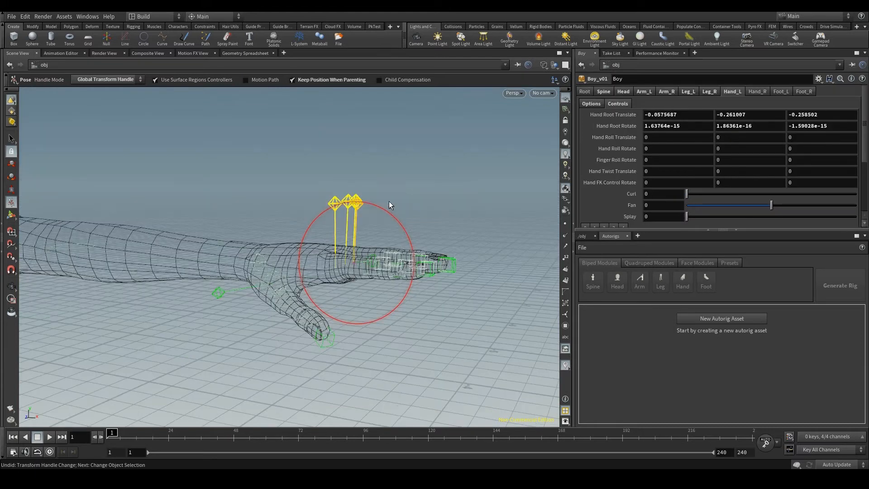
Try the left hand's Curl, Fan and Splay values, spreading the fingers with Fan at 27
drag(687, 194, 705, 195)
drag(705, 194, 798, 209)
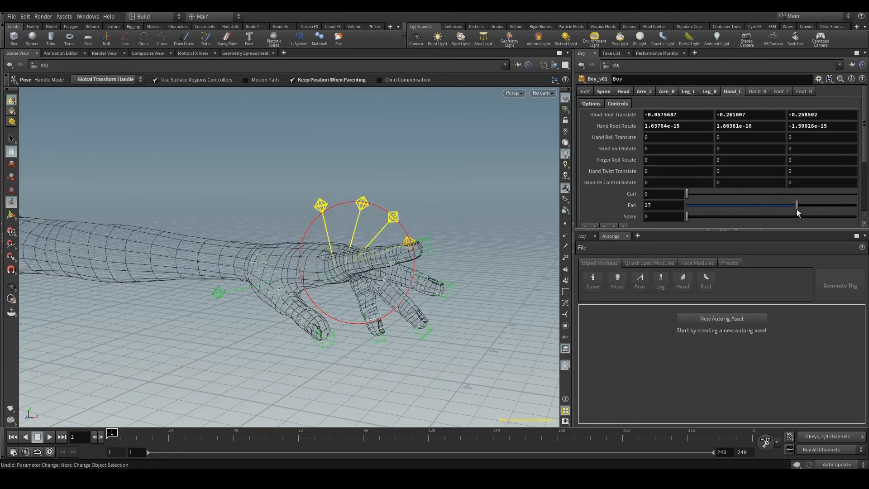
drag(687, 217, 759, 216)
drag(759, 217, 791, 216)
Try rotating the left hand's thumb control and undo the rotation
alt+drag(317, 104, 271, 142)
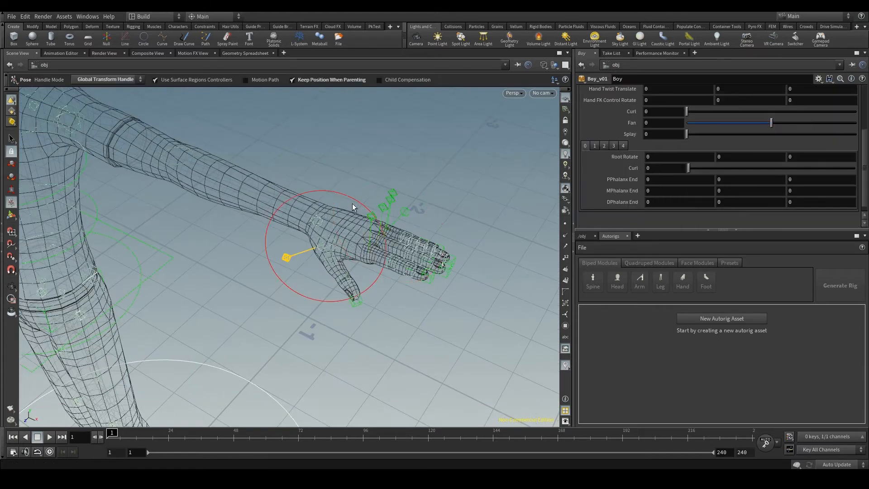
drag(352, 203, 273, 310)
key(ctrl+z)
drag(339, 270, 355, 292)
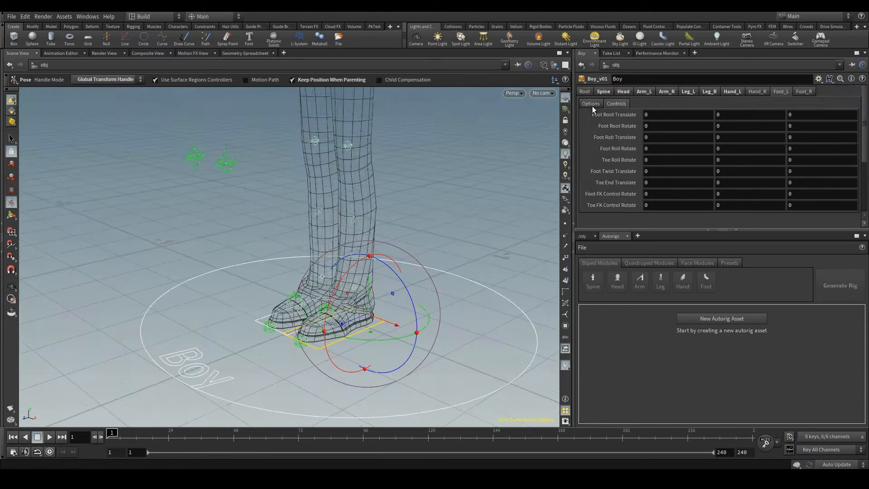
Show the Foot_L controls and try raising the left foot and rotating the control on top of it, undoing each change
click(617, 104)
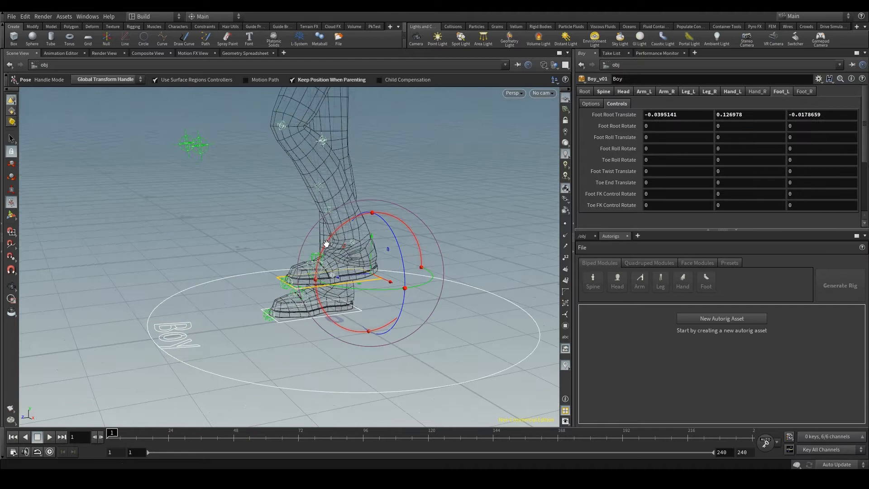
key(ctrl+z)
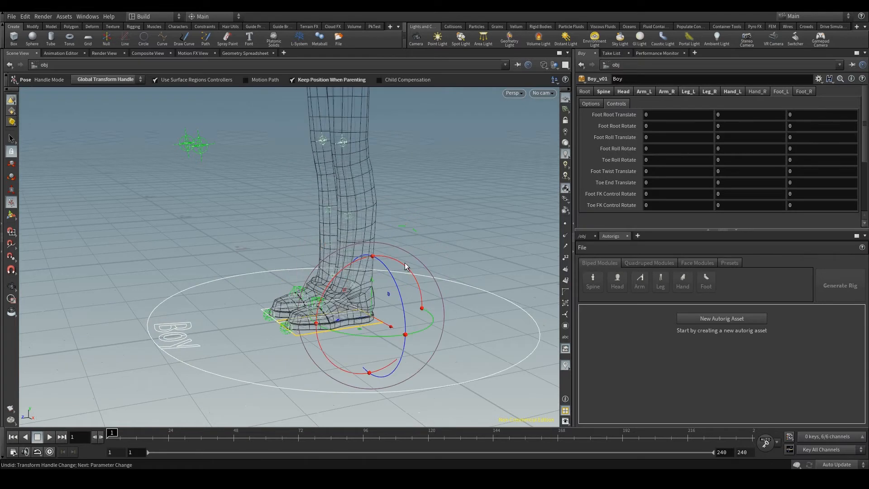
click(310, 300)
scroll(296, 309, up, 3)
key(r)
drag(271, 277, 257, 291)
key(ctrl+z)
Try moving the control on top of the left foot, undo it, and test the control at the toe tip
click(298, 322)
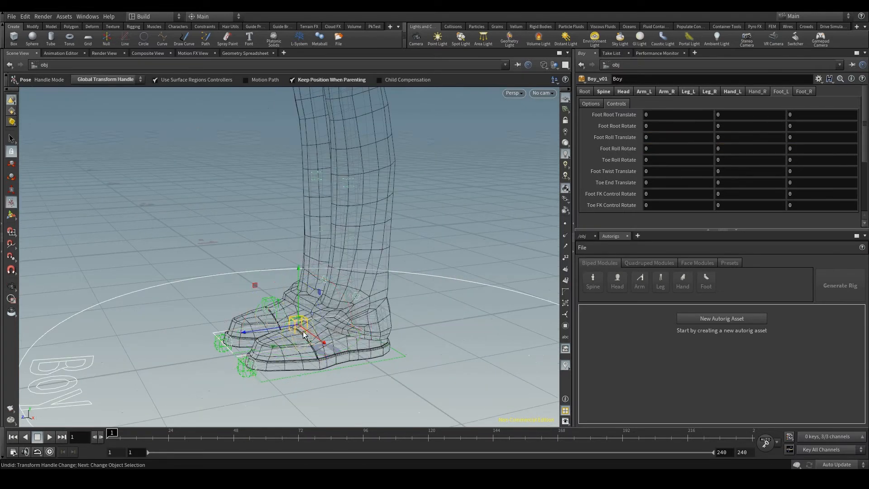
drag(299, 323, 289, 325)
key(ctrl+z)
alt+drag(373, 344, 385, 335)
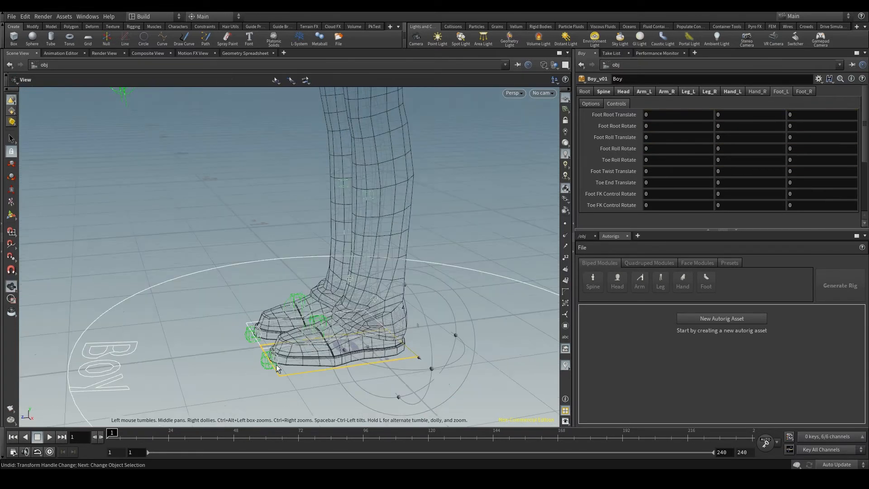
alt+drag(313, 317, 322, 307)
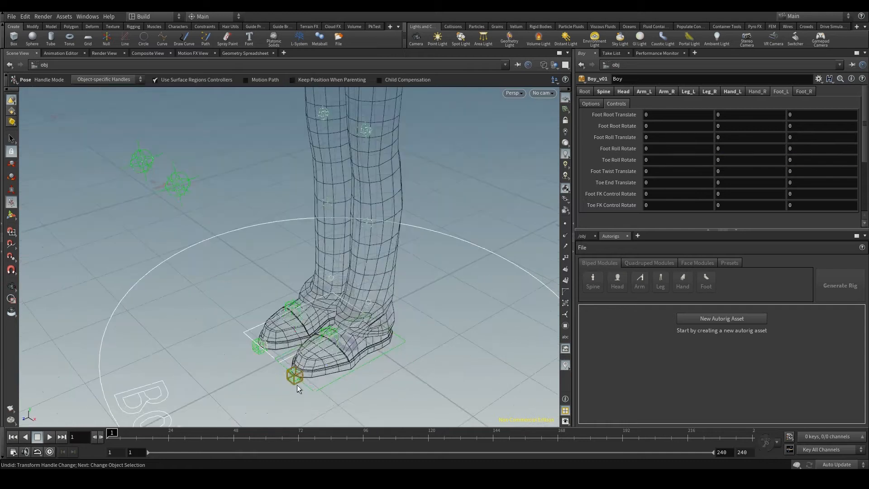
drag(299, 368, 305, 370)
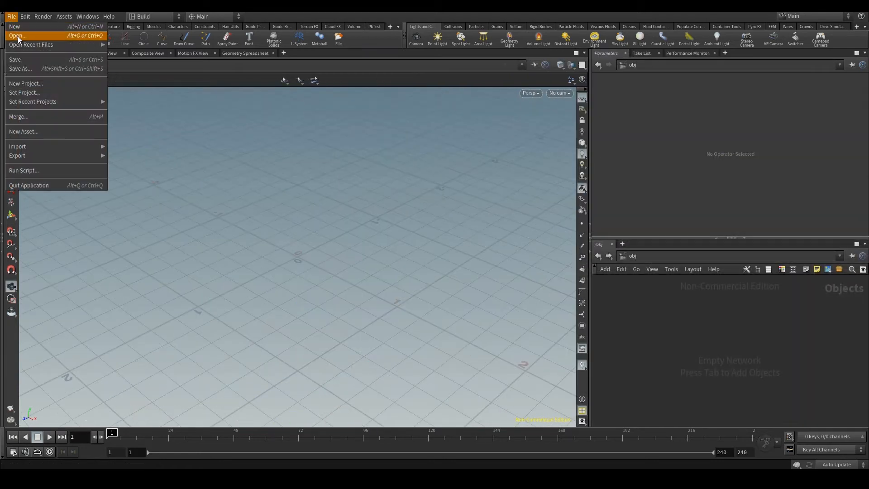
Open the scene file BoyAutoRig_01 Geo.hipnc and view the boy model from the front
click(28, 36)
click(161, 163)
double_click(161, 164)
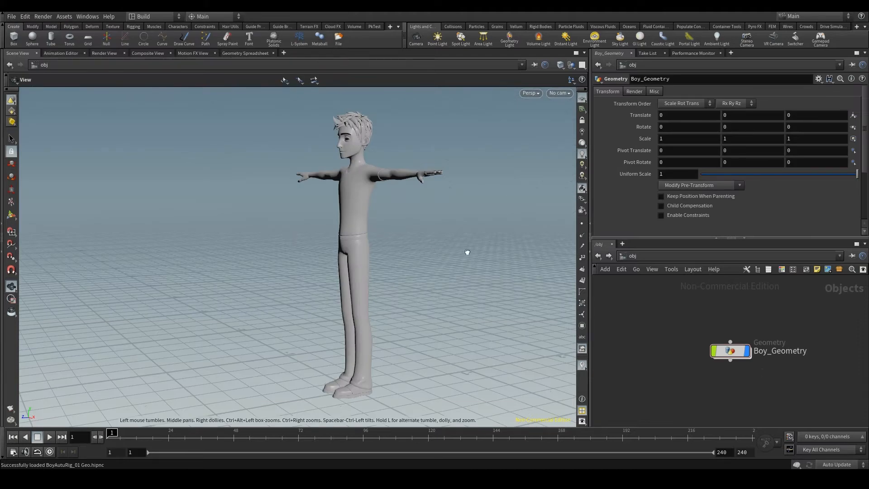
drag(235, 247, 395, 247)
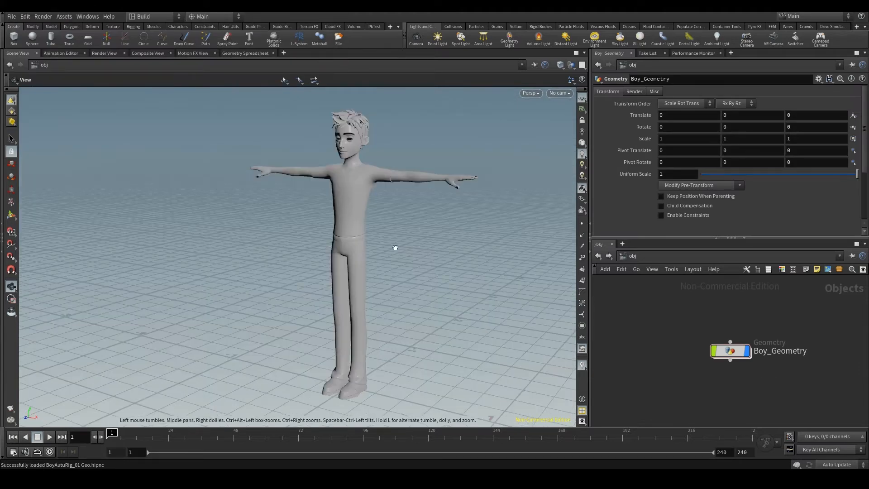
Inspect the file1, BodyDel and BoyOut nodes inside Boy_Geometry and return to the object level
double_click(735, 351)
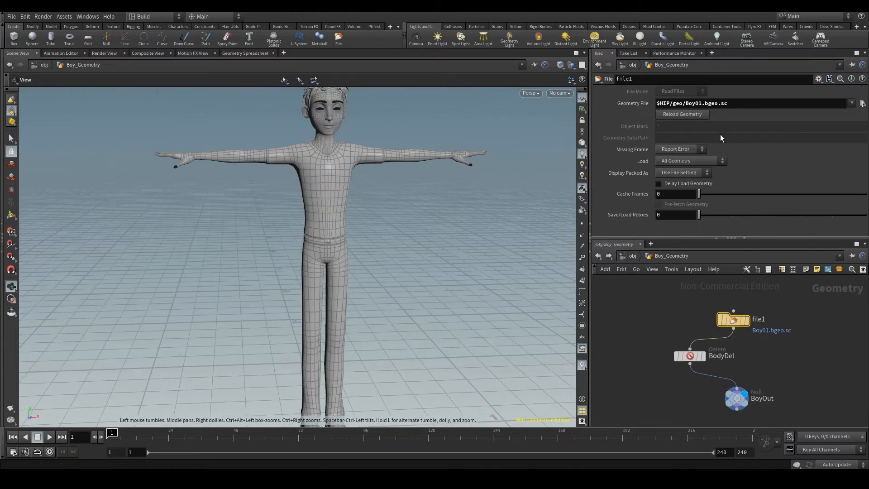
mouse_move(691, 355)
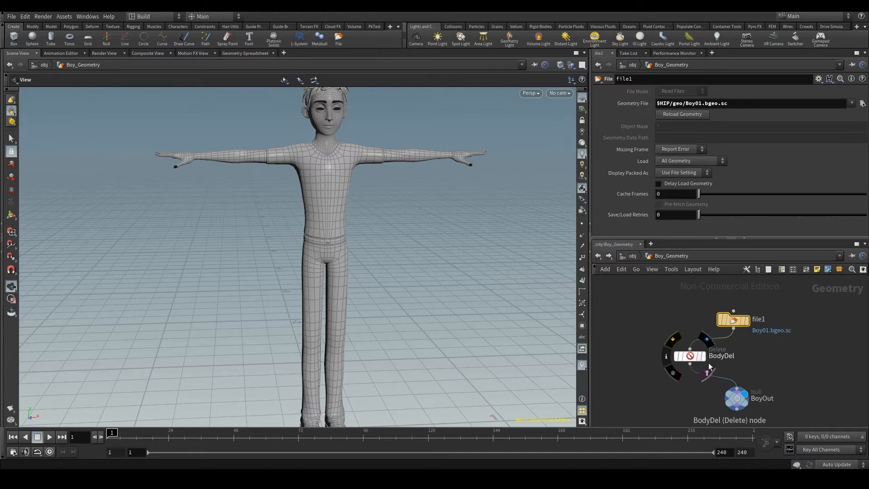
click(741, 399)
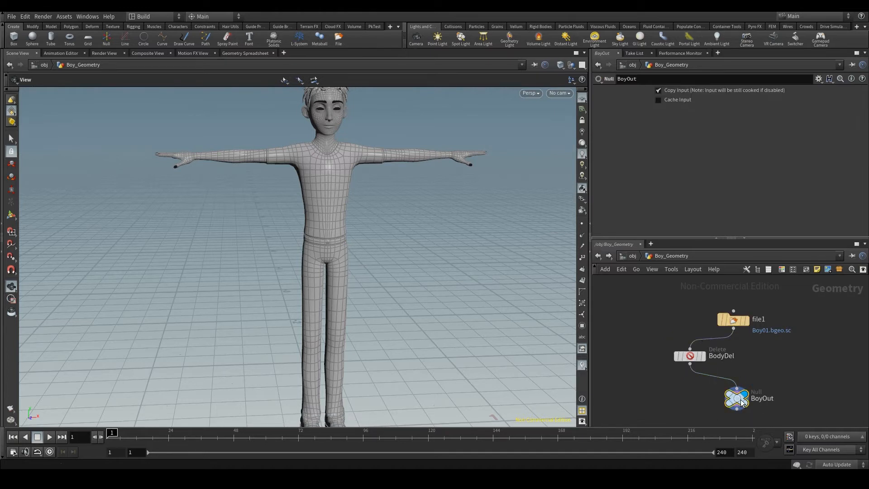
click(632, 256)
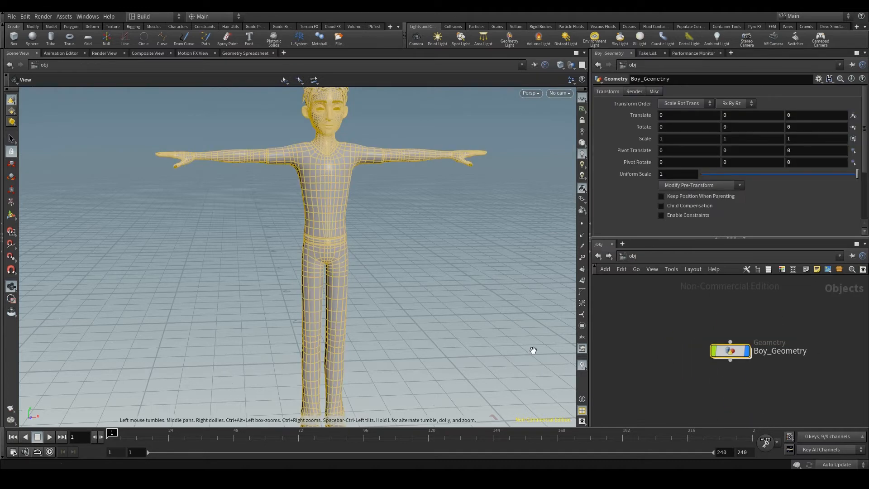
Frame the whole boy in the view and add an Autorigs pane beside the network view
key(h)
click(623, 245)
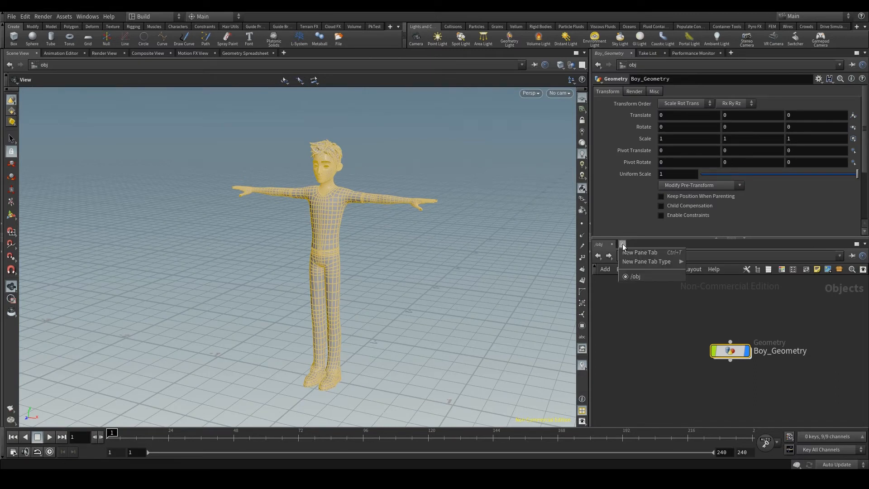
mouse_move(627, 262)
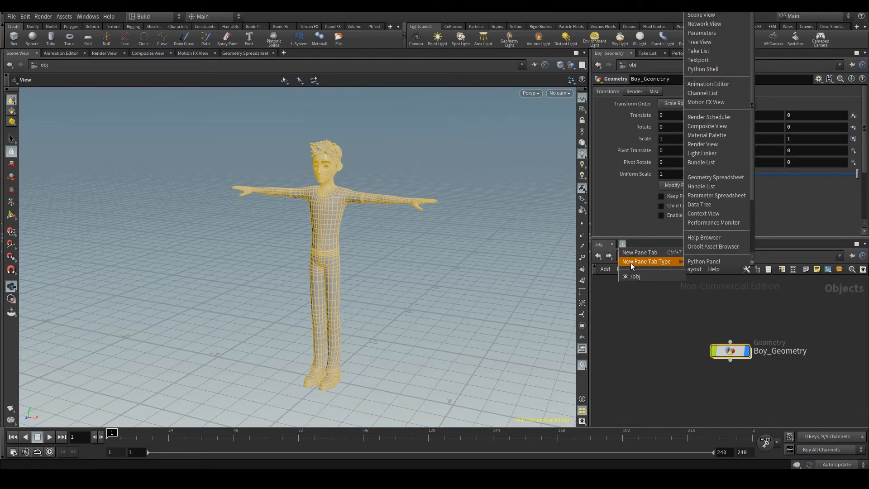
scroll(710, 222, down, 3)
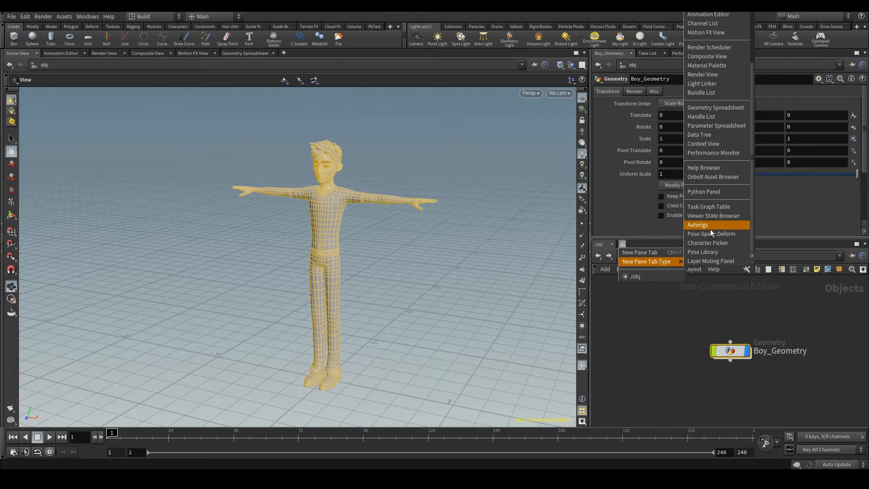
click(710, 225)
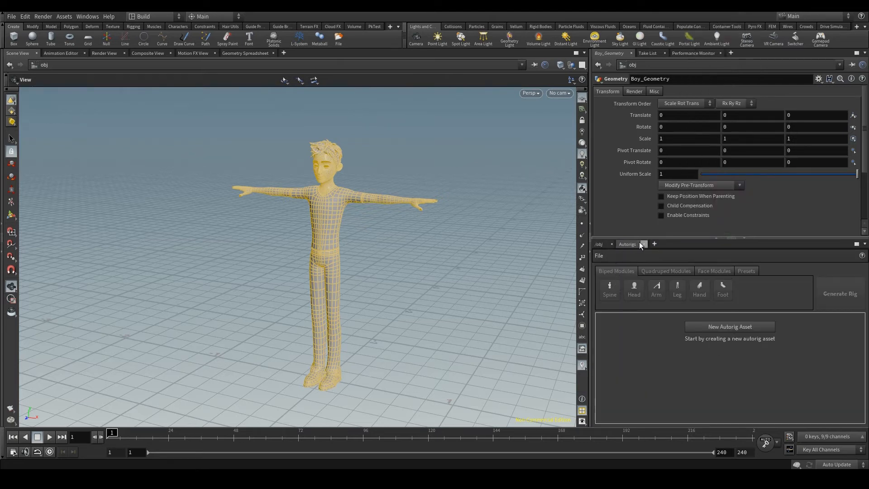
Start a new autorig asset with the name Boy_v01 and the label Boy
click(599, 257)
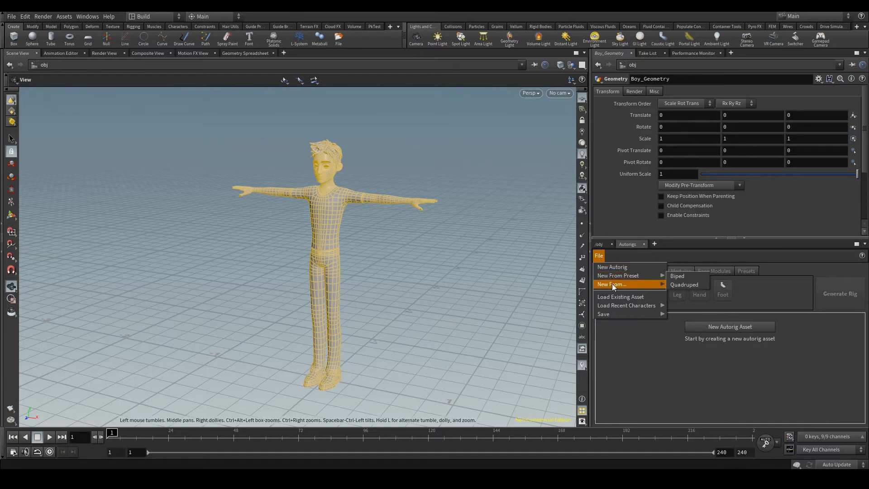
mouse_move(612, 284)
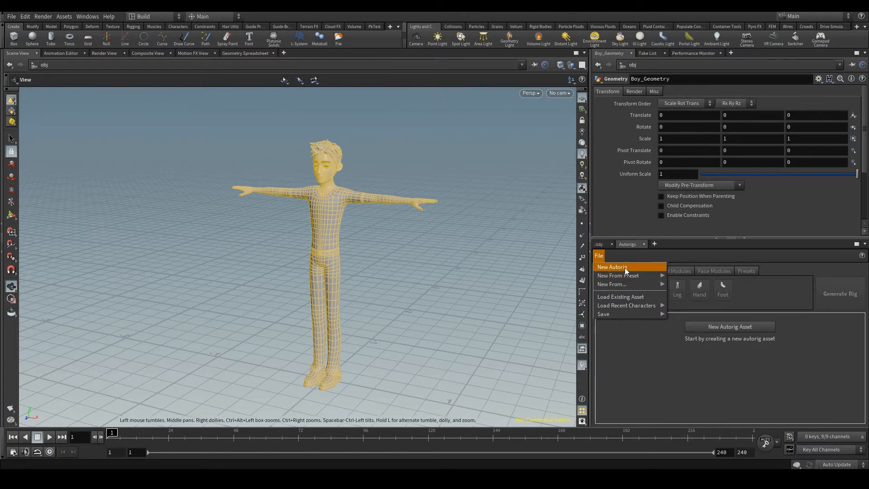
click(624, 267)
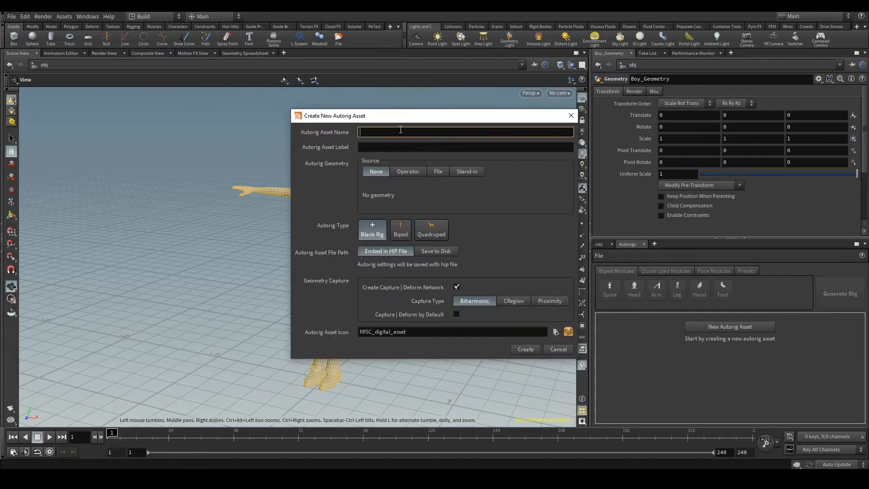
text(Boy_v01)
drag(384, 147, 370, 153)
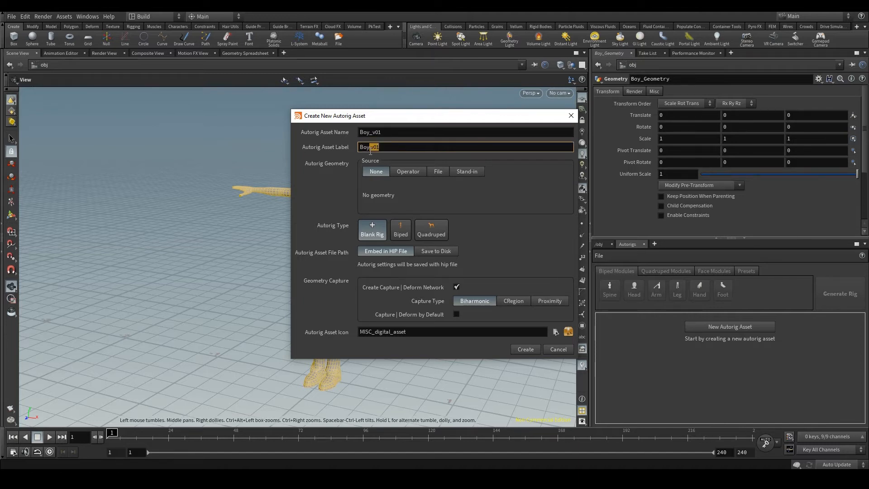
key(BackSpace)
Compare the Operator, File and Stand-in geometry sources, cancelling the operator and file choosers without picking anything
click(411, 174)
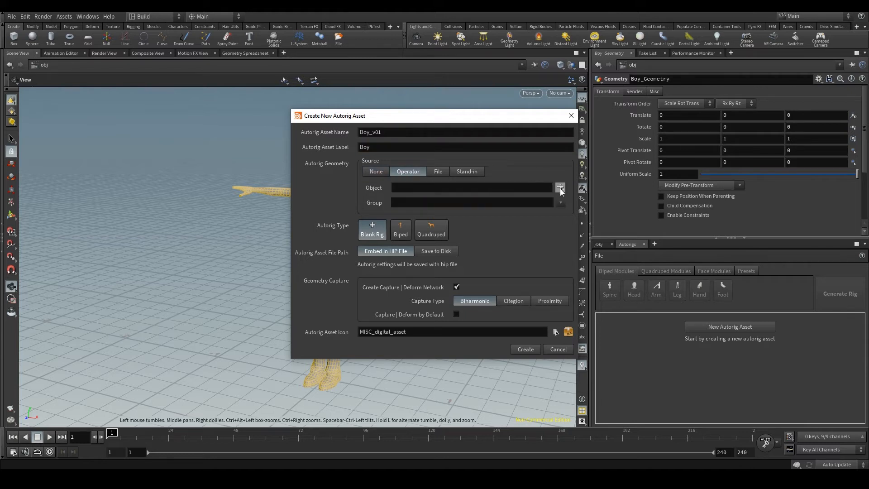
click(561, 188)
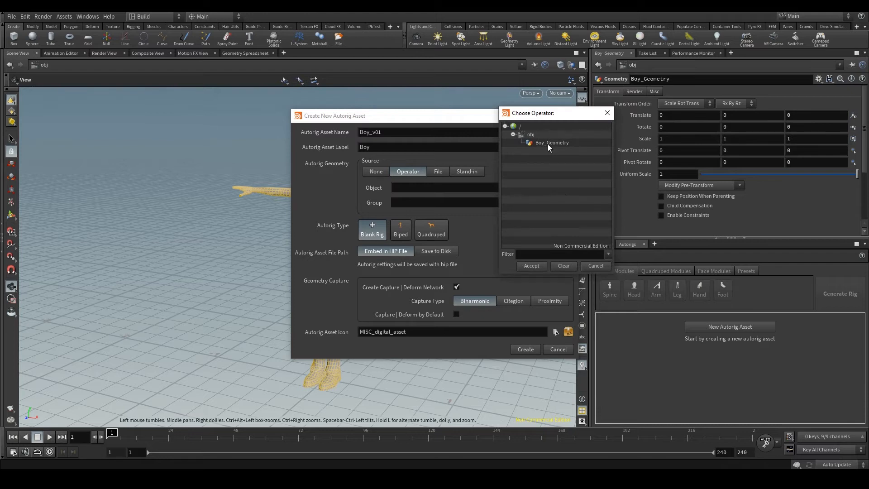
click(607, 113)
click(438, 171)
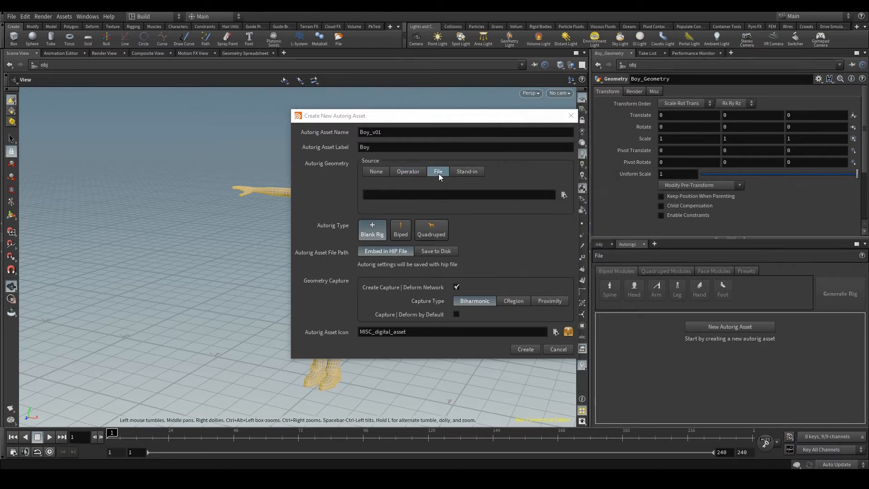
click(564, 195)
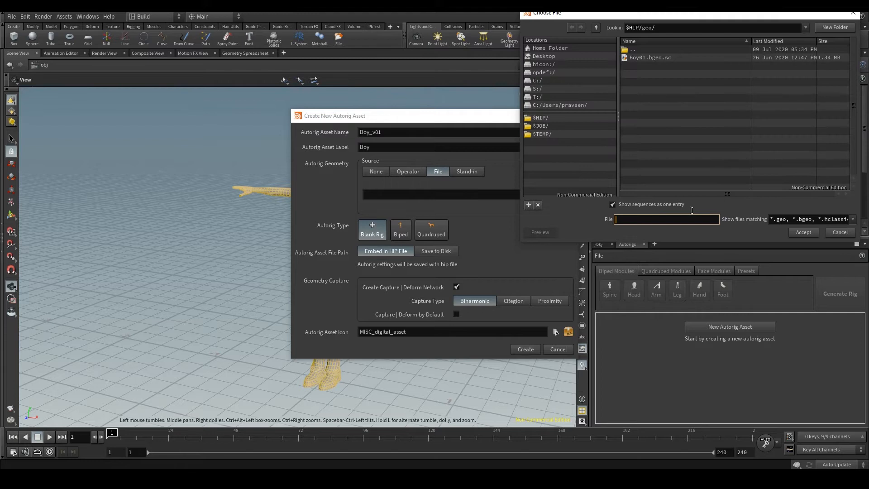
click(838, 234)
click(470, 173)
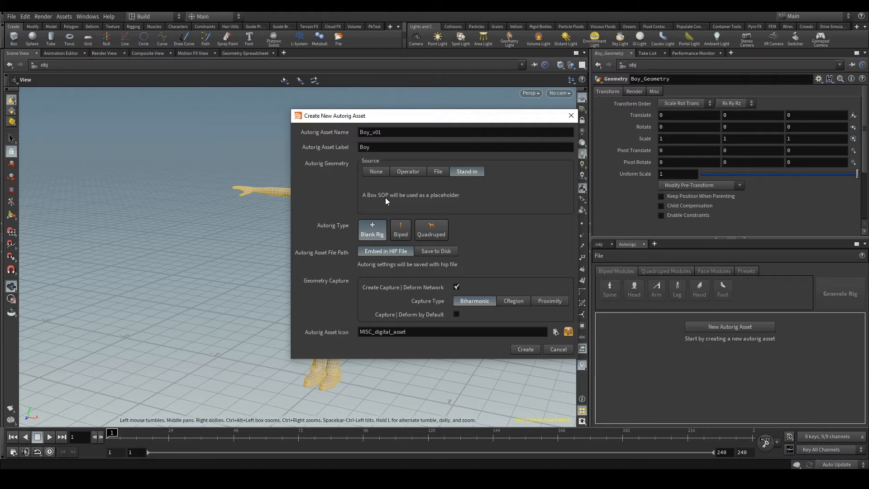
Set the autorig geometry source to Operator and choose Boy_Geometry as its object
click(412, 172)
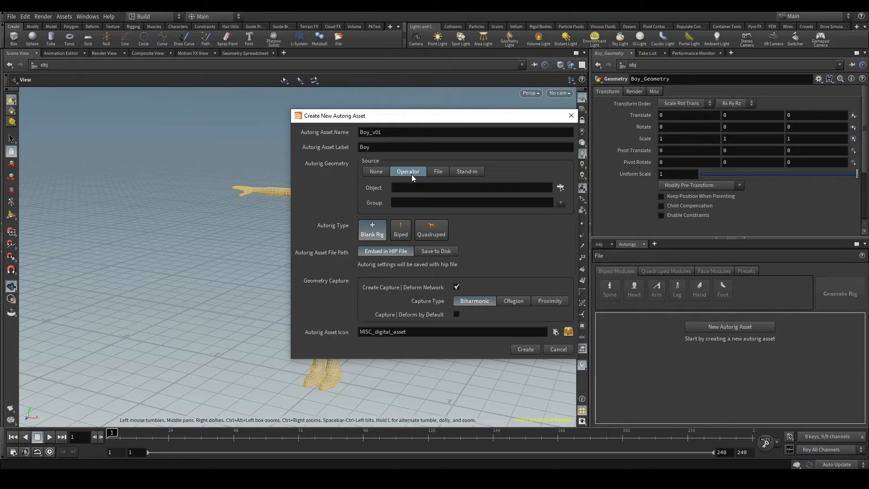
click(560, 187)
click(552, 144)
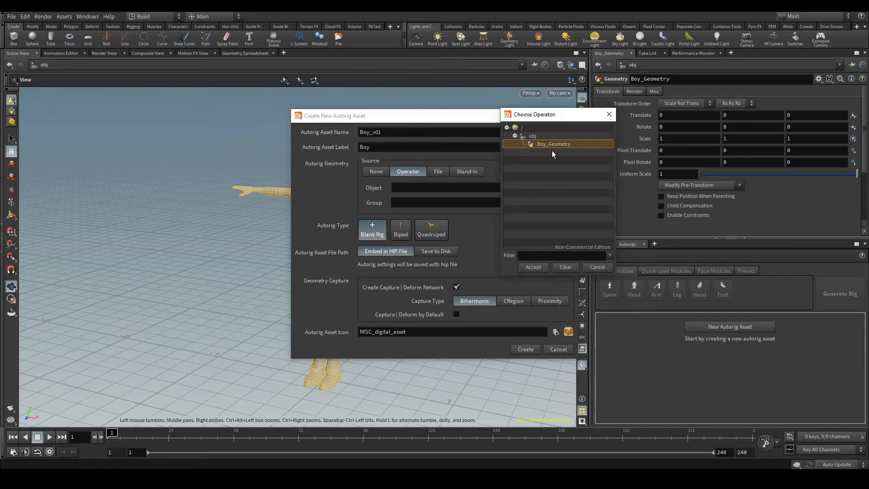
click(532, 267)
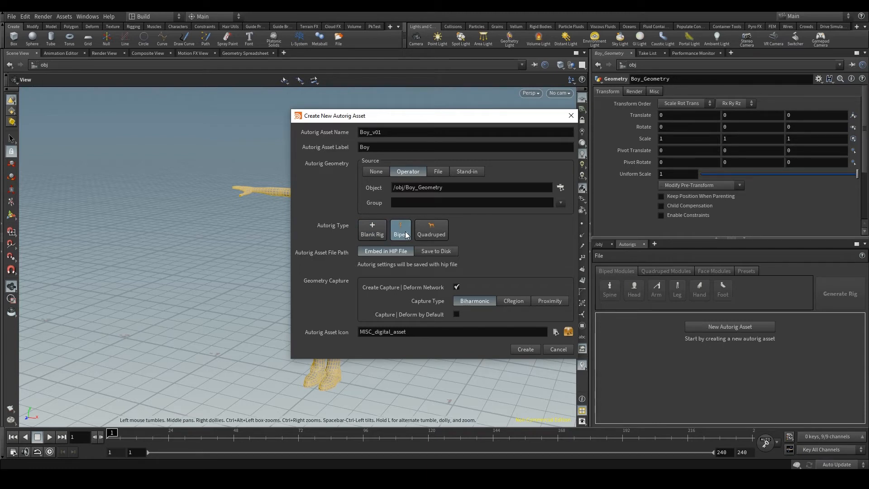
Compare the Quadruped and Biped autorig types and set the type to Blank Rig, keeping the dialog clear of the model
click(443, 237)
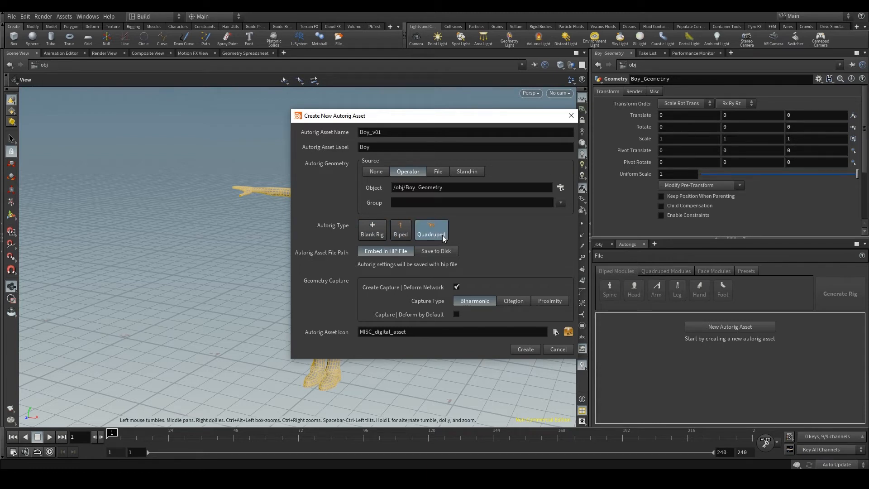
drag(392, 120, 534, 136)
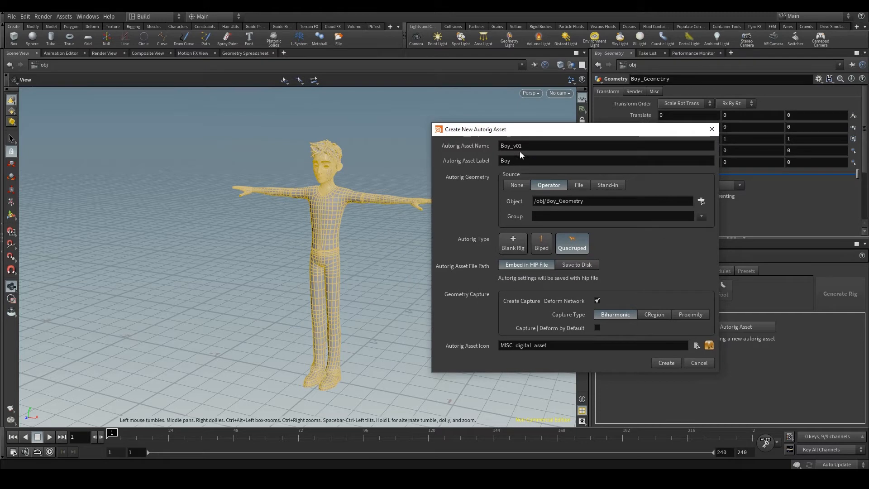
click(544, 249)
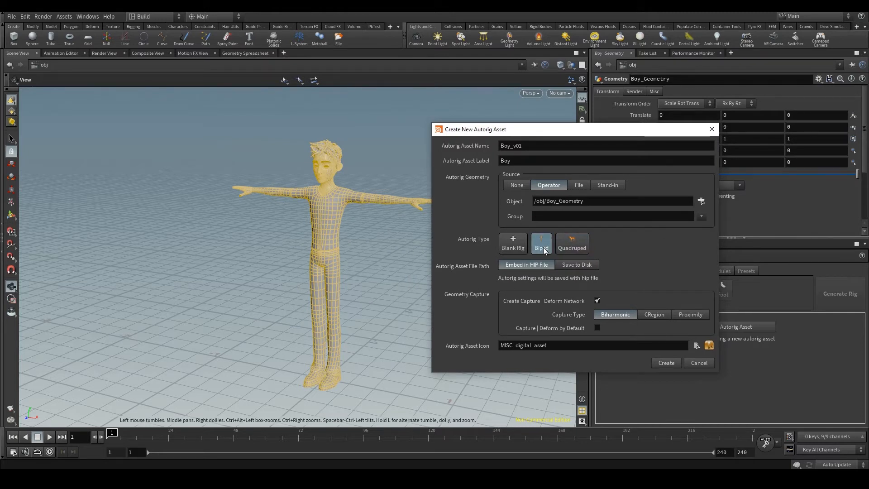
click(515, 248)
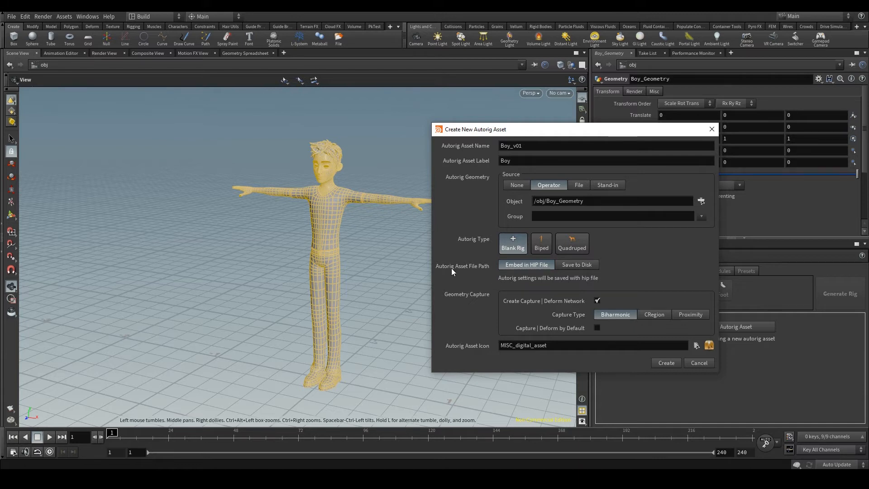
Set the autorig asset to save to disk as AutoRig_v01.hda in the $HIP/hda folder
click(581, 265)
click(527, 265)
click(580, 265)
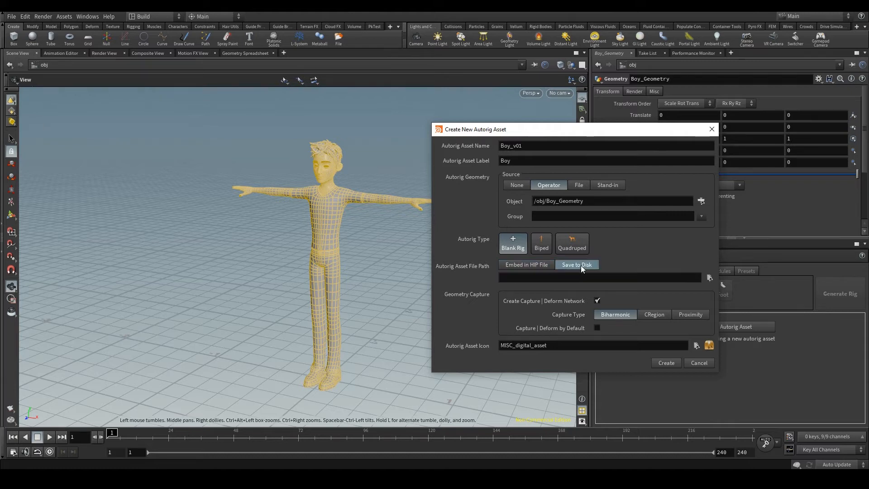
click(710, 278)
text(Auto)
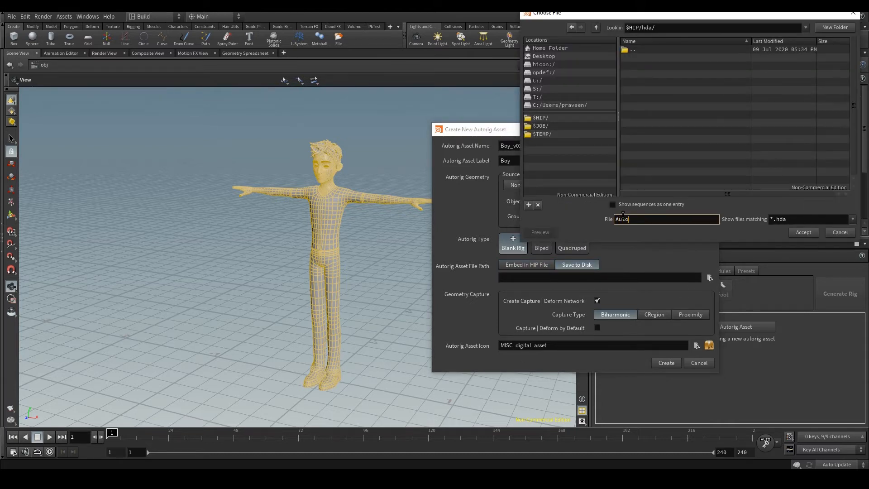
text(Rig_v01)
key(Return)
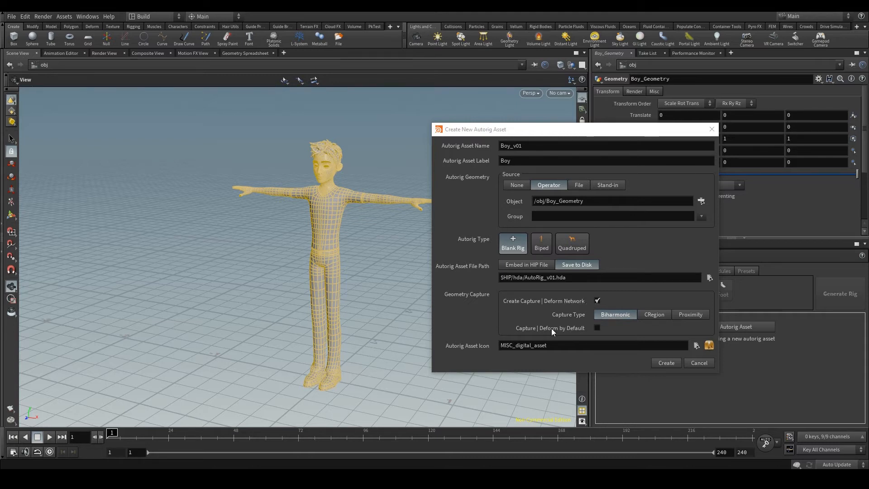
Enable Capture | Deform by Default and create the autorig asset
click(597, 328)
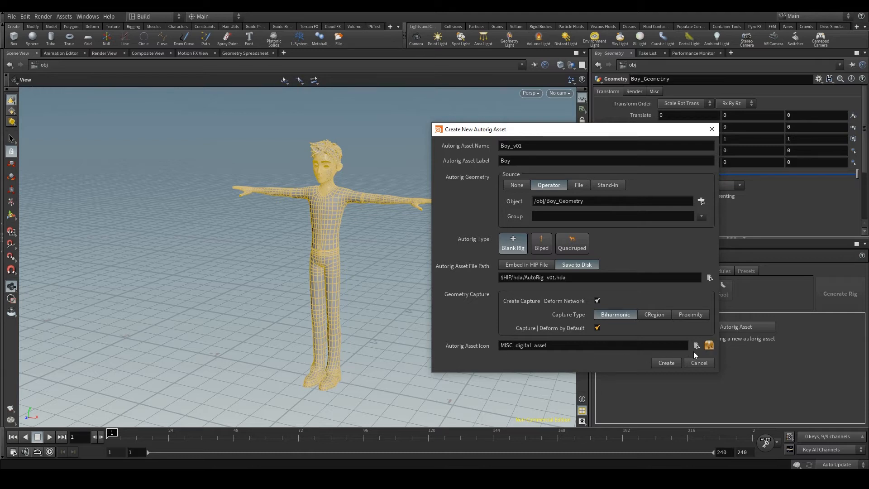
click(666, 363)
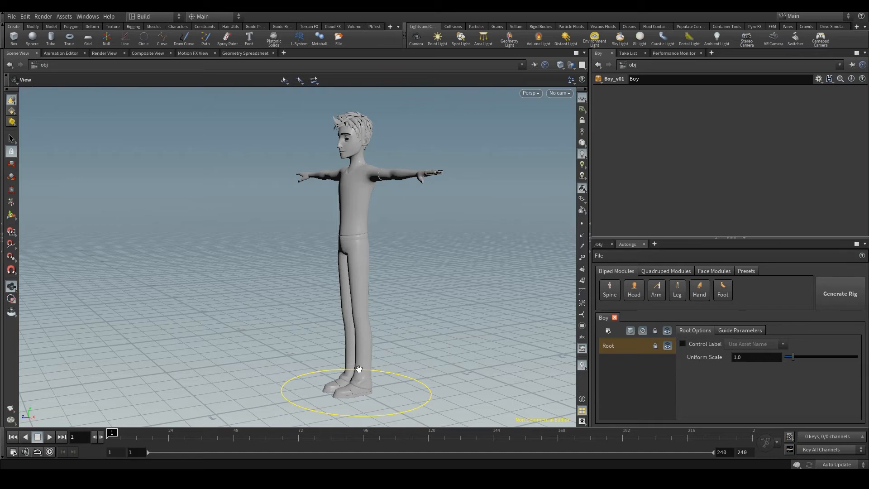
Return to the object network and turn off the display of the original Boy_Geometry node
click(600, 244)
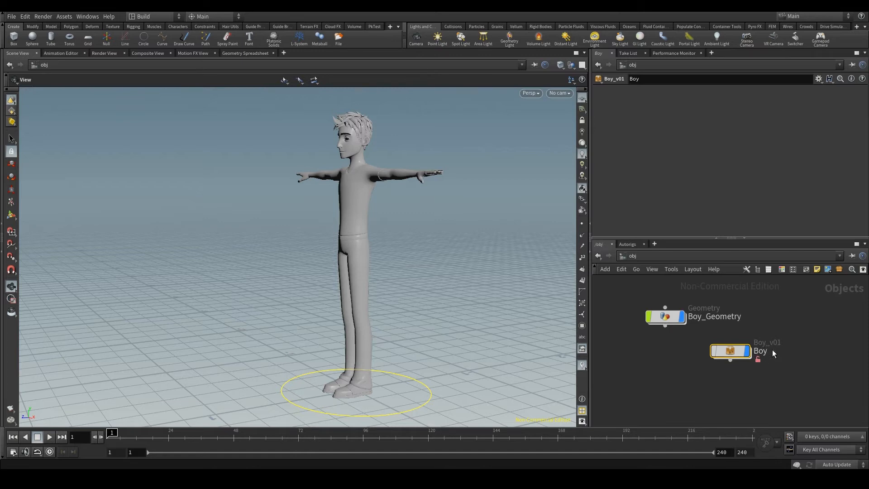
mouse_move(751, 354)
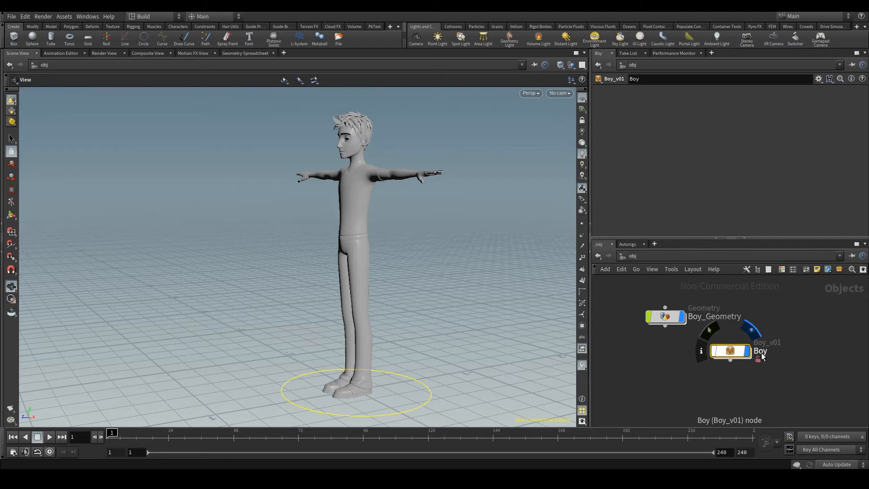
click(683, 317)
mouse_move(734, 353)
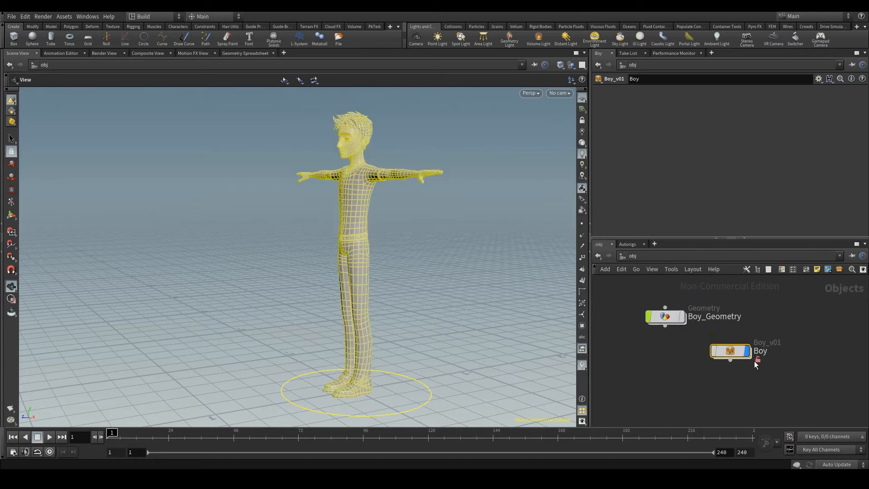
Inspect the stand_in, geo_skin and master_node_guide nodes inside the Boy asset, toggling stand_in's display, and return to the object level
double_click(731, 351)
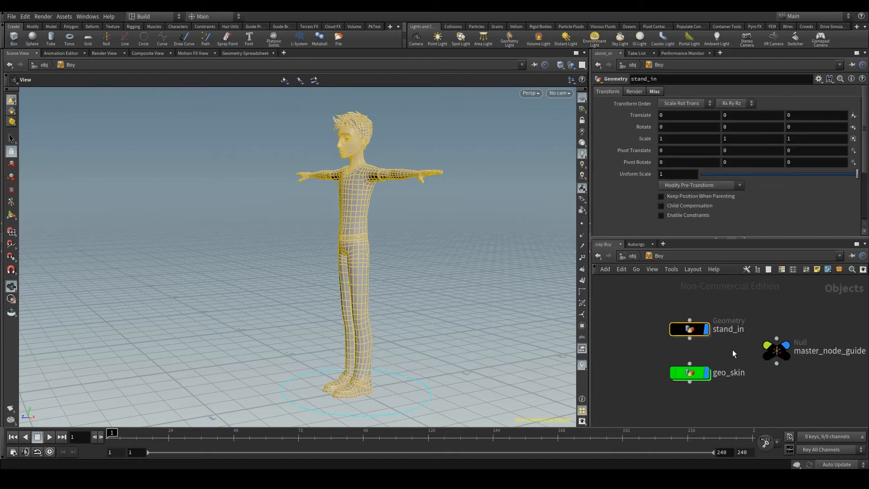
click(709, 333)
click(709, 334)
mouse_move(781, 349)
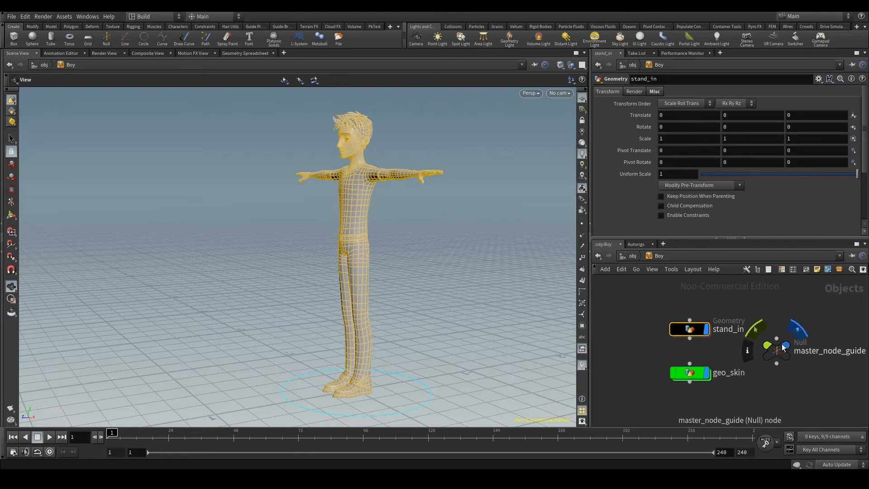
click(632, 256)
Review the Boy asset's type properties, accept them unchanged, and return to the Autorigs pane
mouse_move(727, 352)
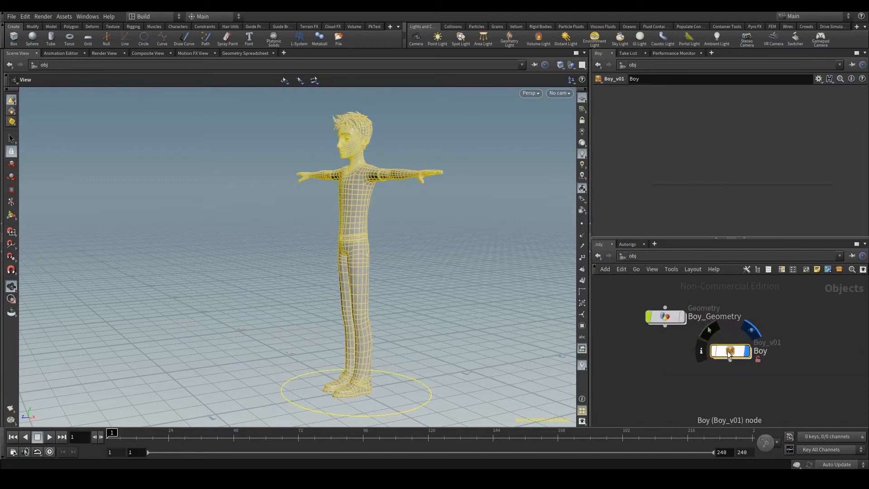
right_click(727, 351)
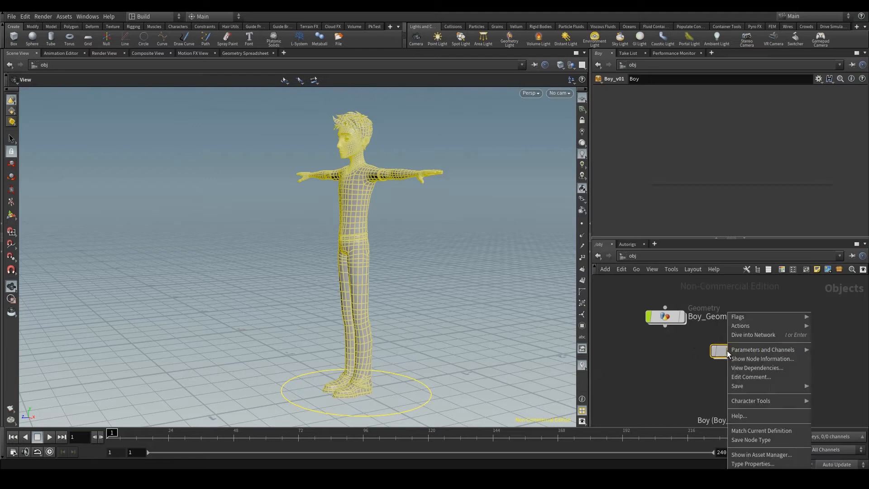
click(745, 463)
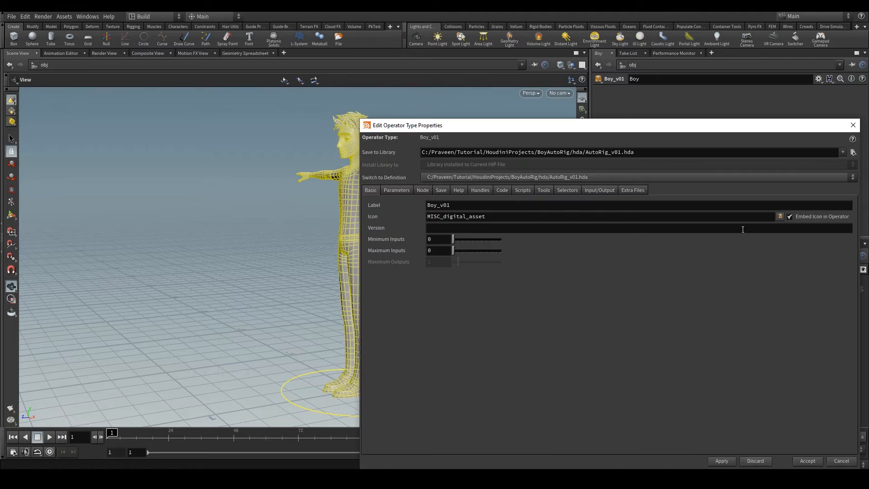
click(807, 461)
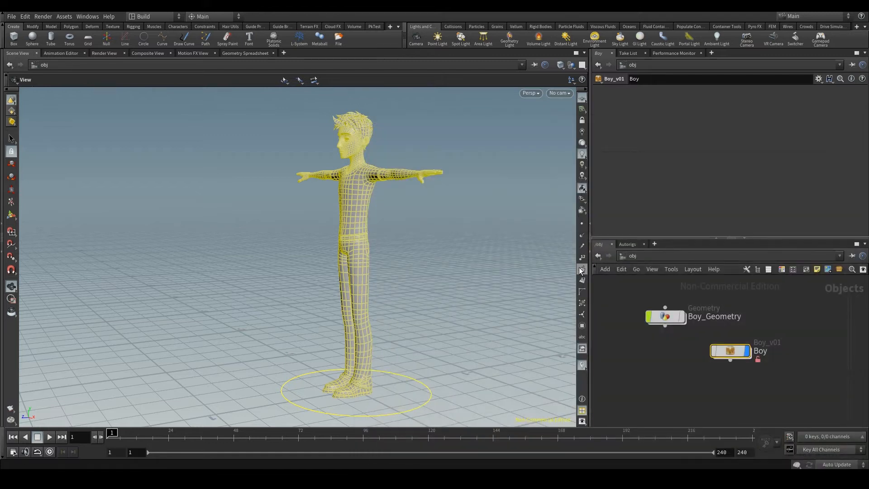
click(633, 244)
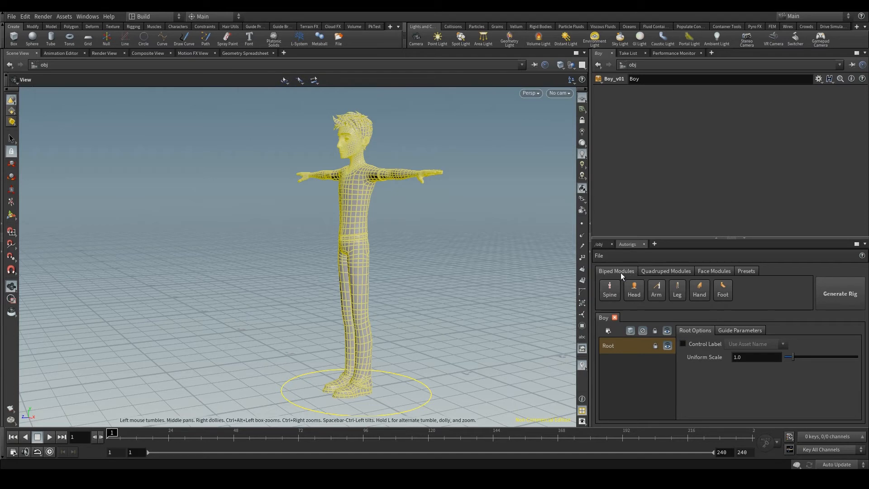
Look through the quadruped, face and preset module categories available for the autorig
click(659, 270)
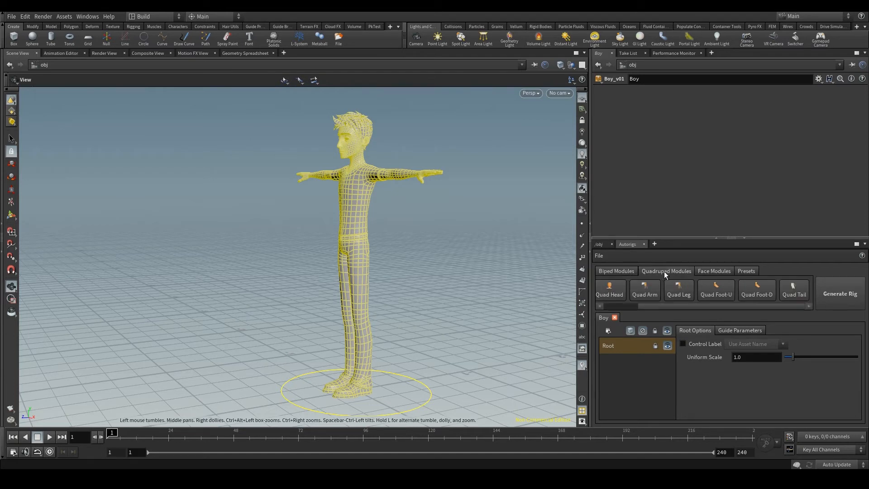
click(718, 271)
click(746, 271)
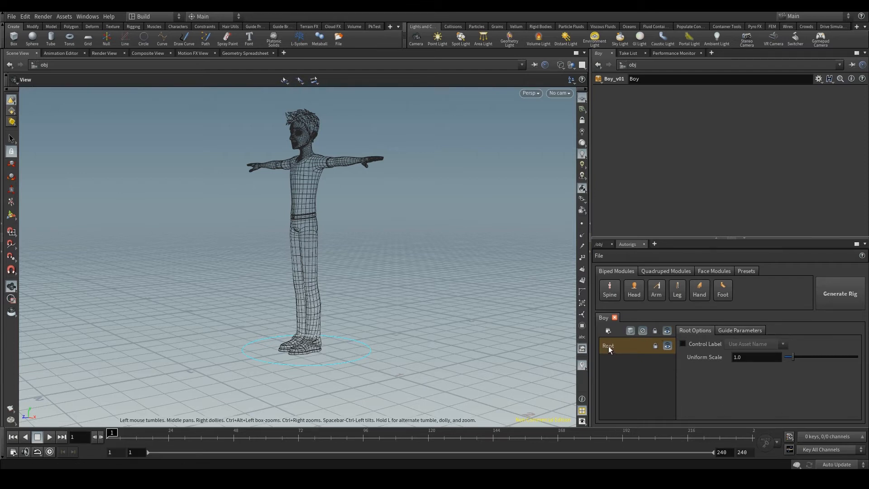
Enable the Root module's control label and check it on the ground control beneath the character
click(684, 344)
drag(361, 292, 370, 310)
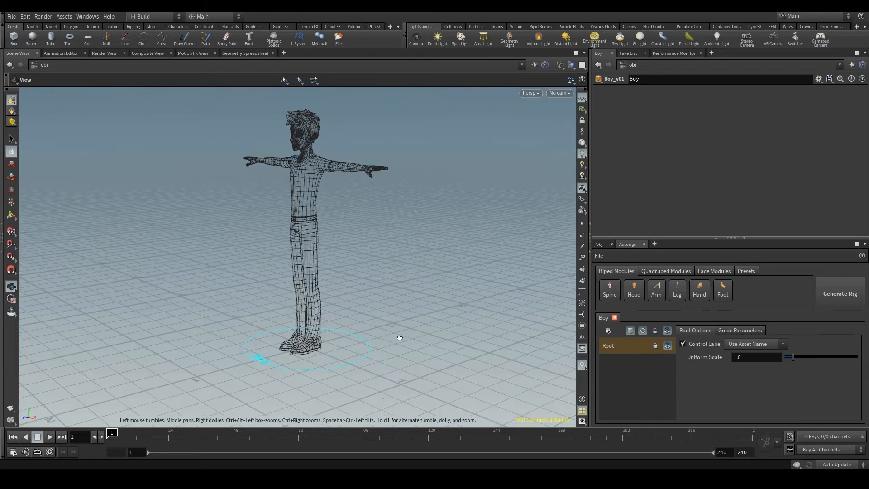
drag(400, 338, 402, 326)
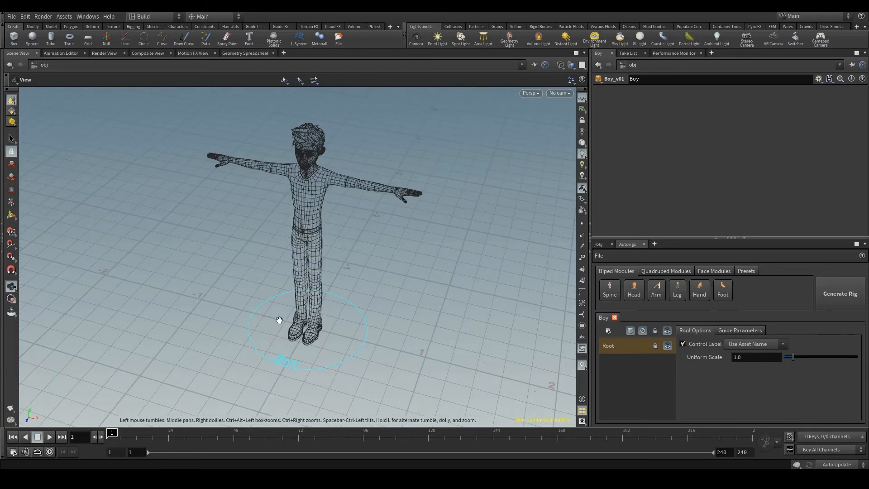
scroll(359, 337, up, 3)
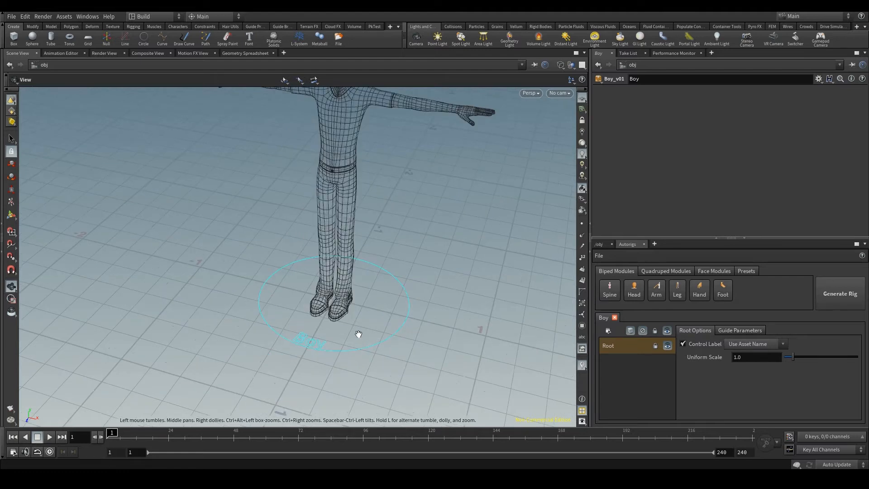
Try the custom name BoySample for the Root control label, and return the label to Use Asset Name
click(747, 344)
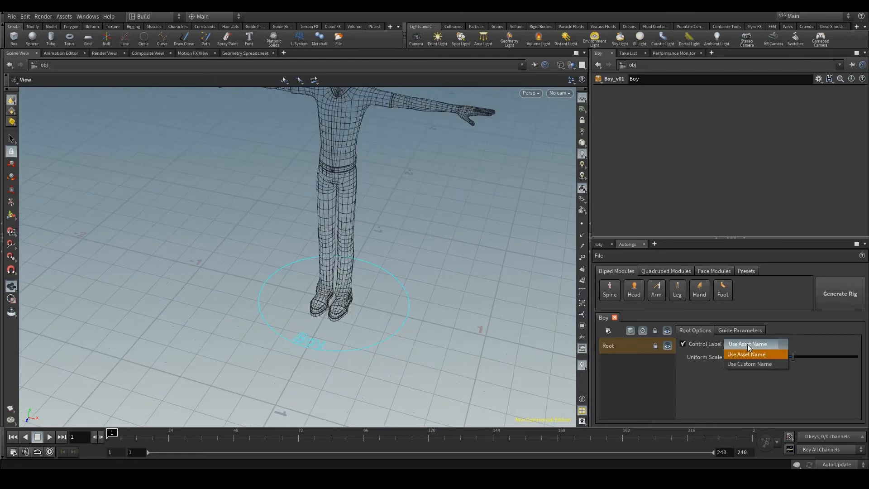
click(740, 363)
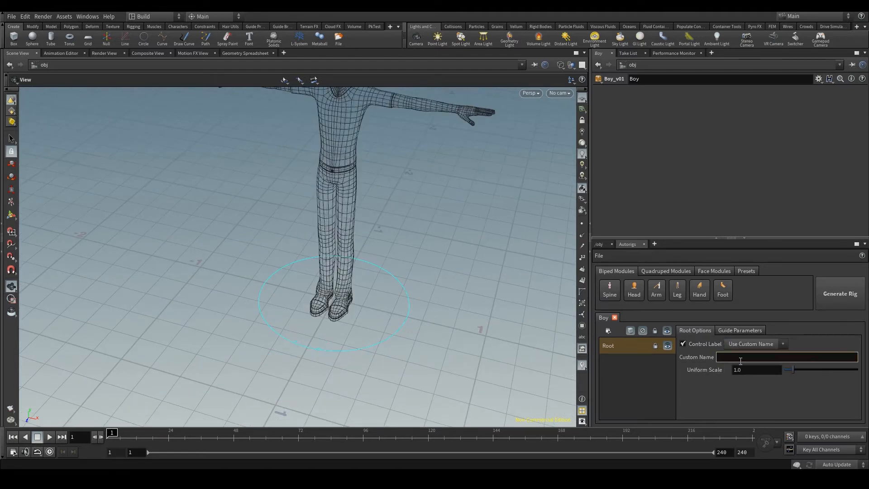
text(BoySample)
click(748, 345)
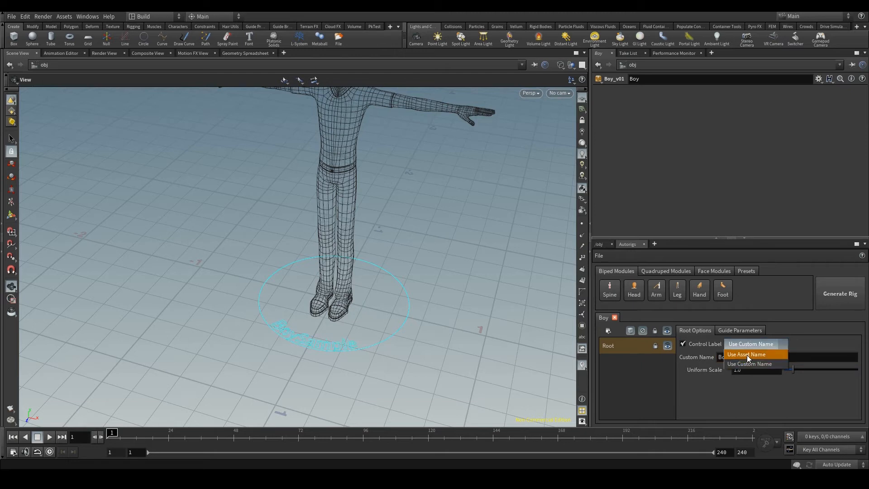
click(747, 355)
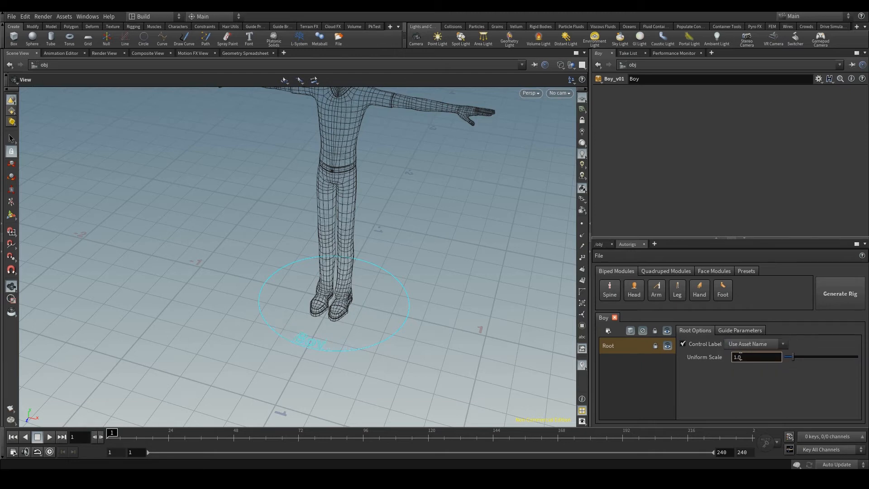
Add the biped Spine, Head, Arm, Hand, Leg and Foot modules to the Boy rig
click(610, 290)
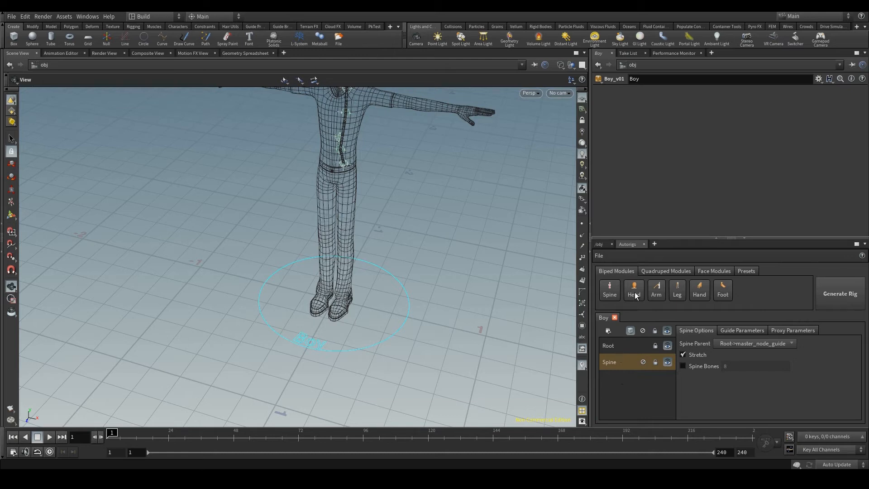
scroll(411, 216, down, 3)
middle_drag(344, 224, 332, 284)
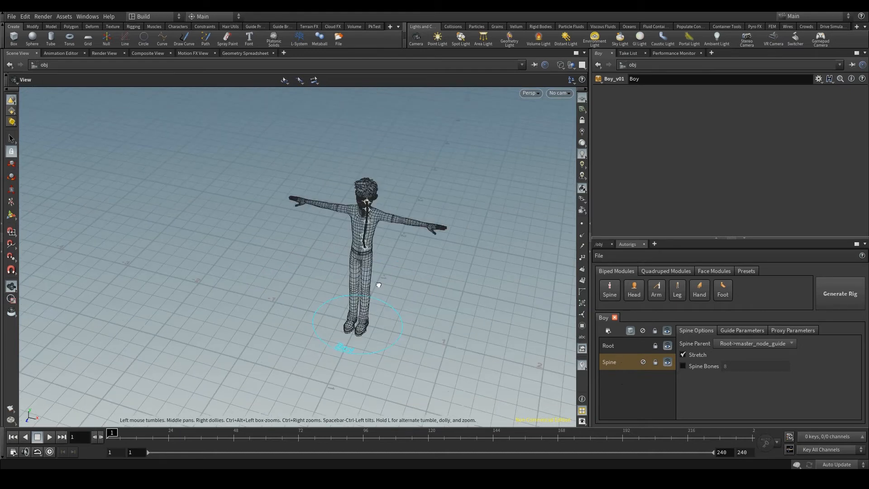
click(658, 295)
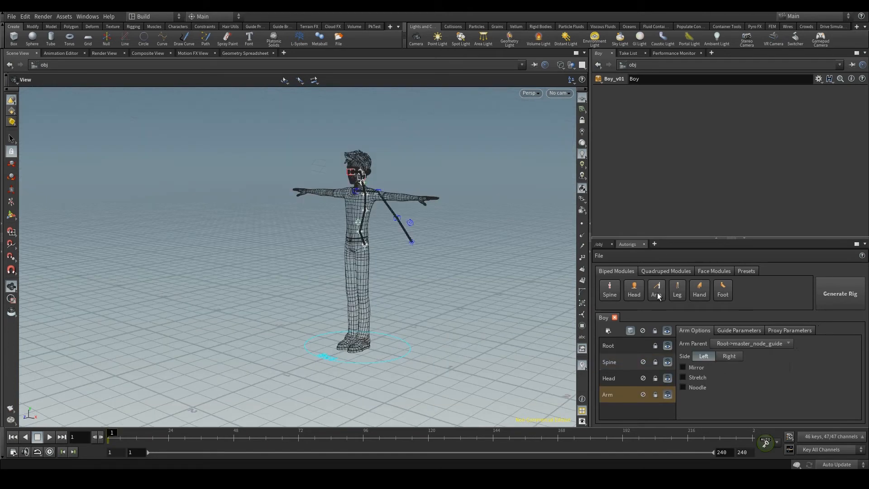
click(697, 294)
click(680, 295)
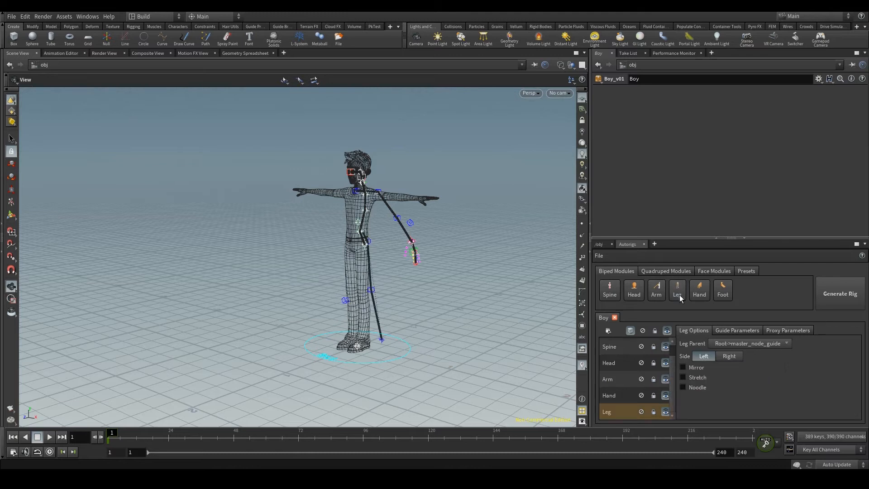
click(722, 292)
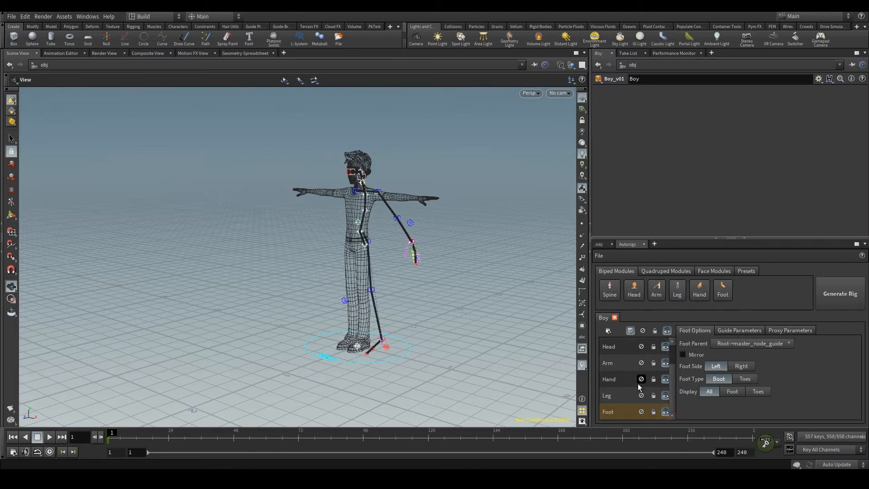
Select the Spine module, try moving the master_node_guide away from the character, and undo the move
scroll(639, 387, up, 2)
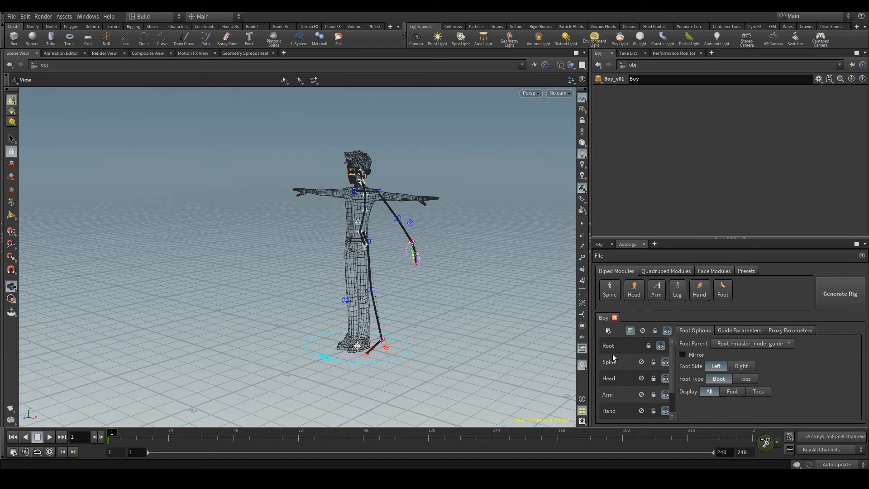
click(617, 364)
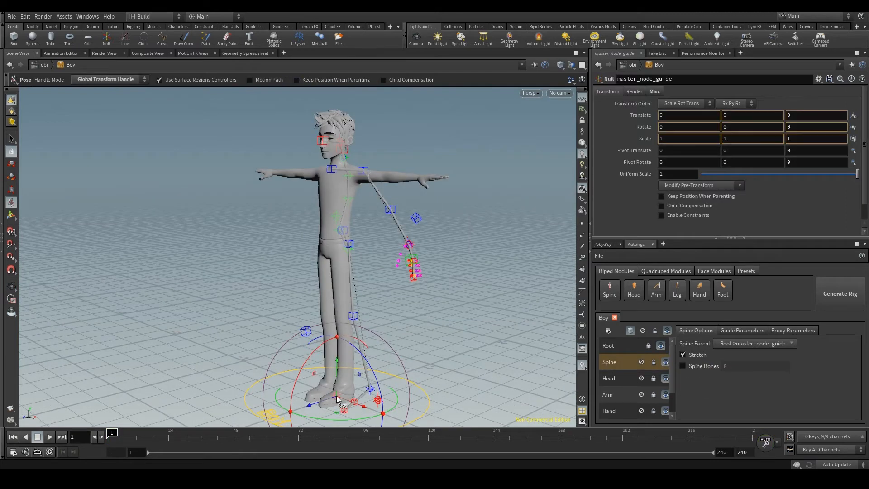
drag(388, 397, 378, 383)
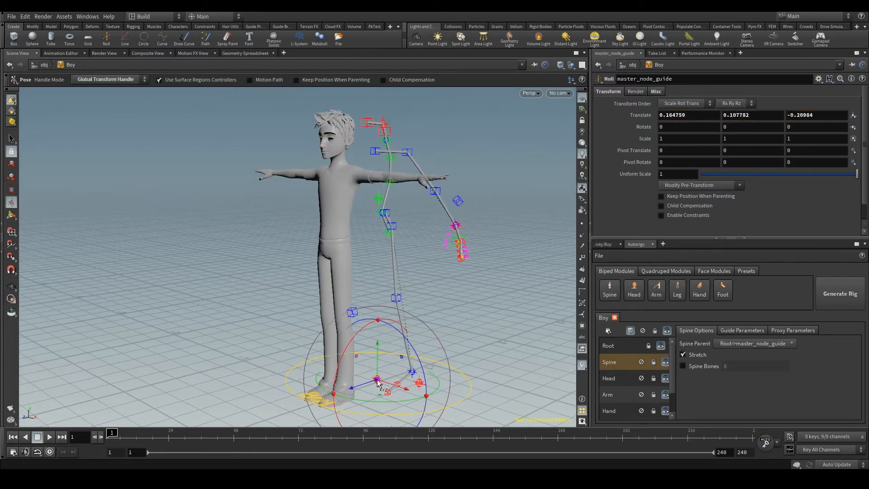
key(ctrl+z)
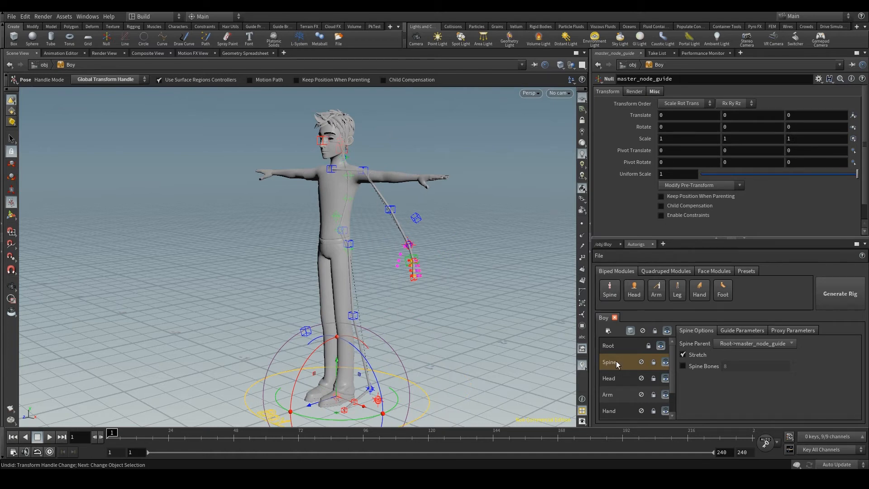
Choose master_node_guide under Root as the Spine module's parent
click(725, 345)
mouse_move(724, 353)
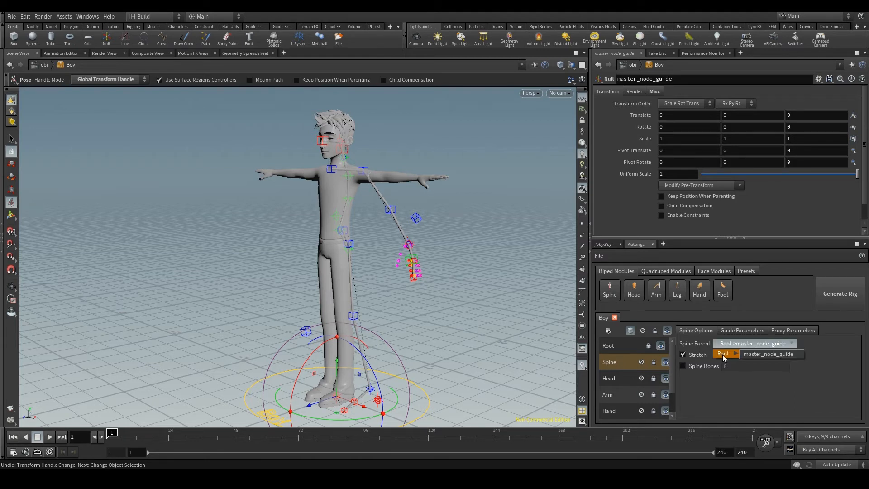
click(758, 358)
Select the Head module, try moving the spine_02_guide at the neck, and undo the move
click(612, 379)
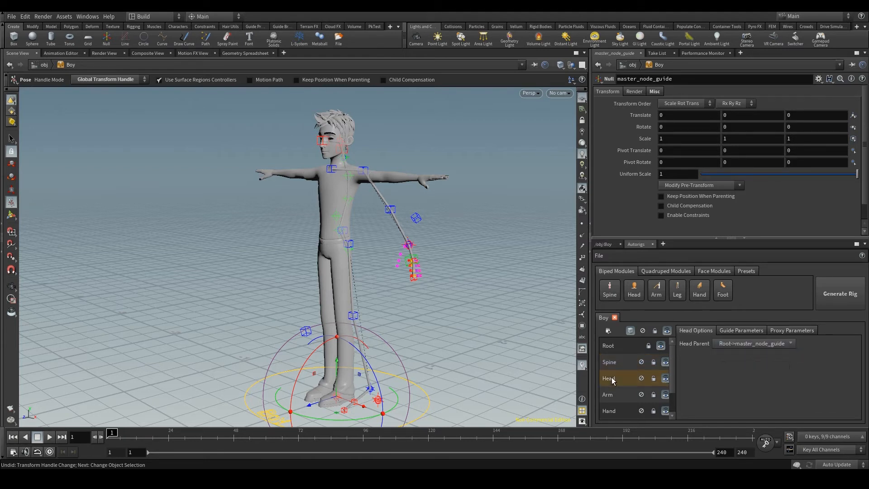
alt+middle_drag(382, 227, 380, 235)
alt+right_drag(394, 333, 368, 281)
click(367, 281)
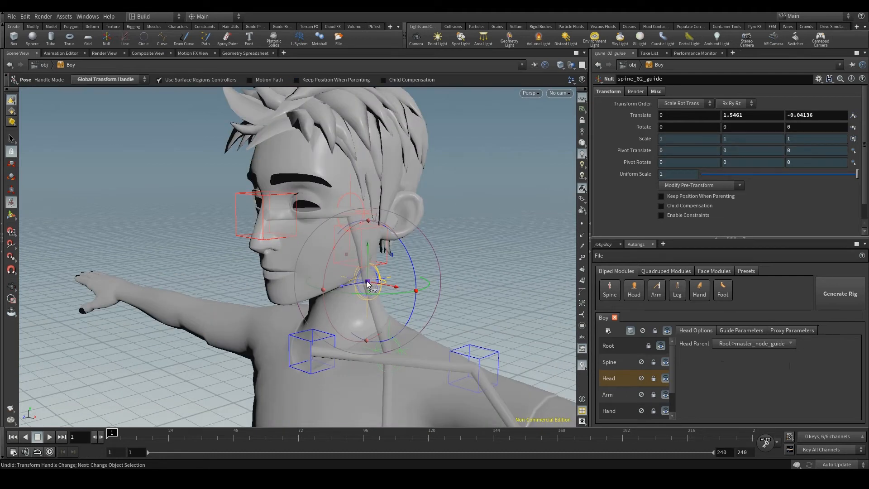
drag(366, 282, 424, 288)
key(ctrl+z)
Review the parent options offered for the Head module and leave its parent unchanged
click(732, 346)
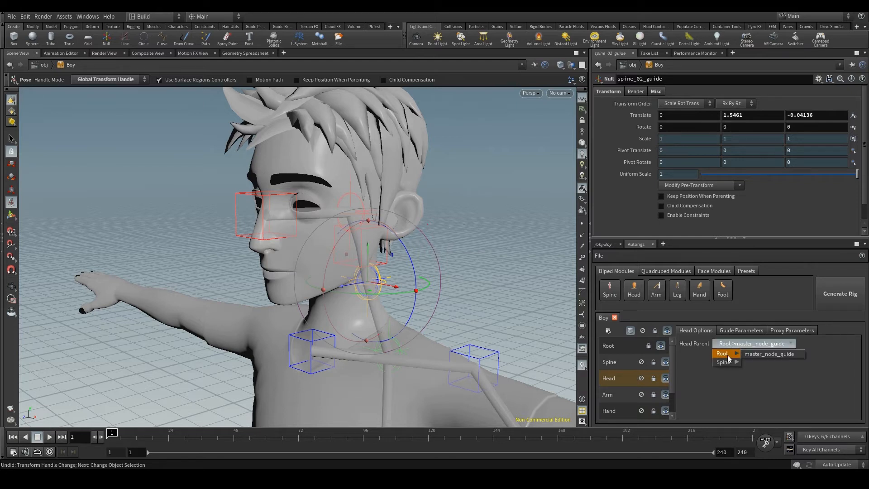
mouse_move(727, 365)
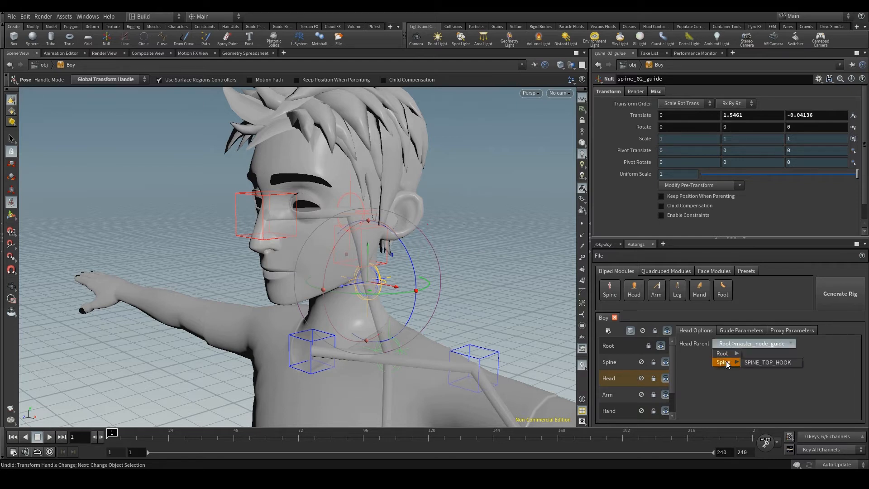
click(719, 402)
Examine how the spine, neck and arm guide nodes and their hooks are connected inside the Boy network
click(606, 246)
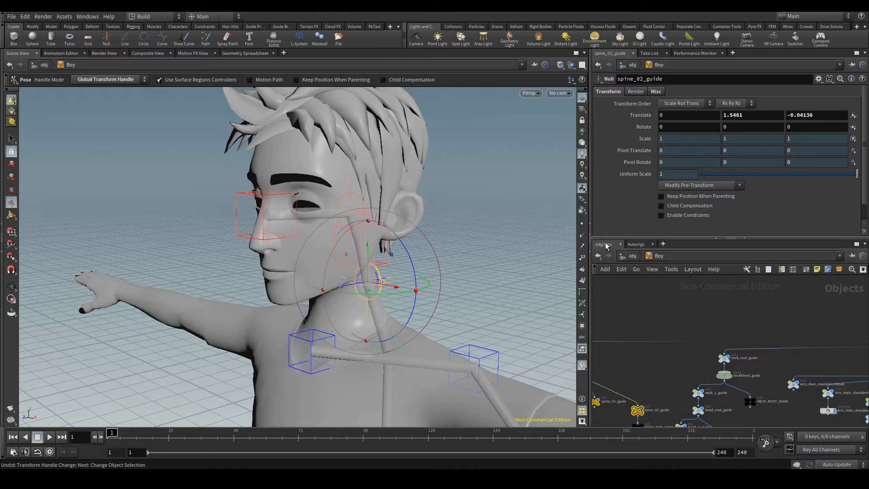
middle_drag(653, 333, 783, 325)
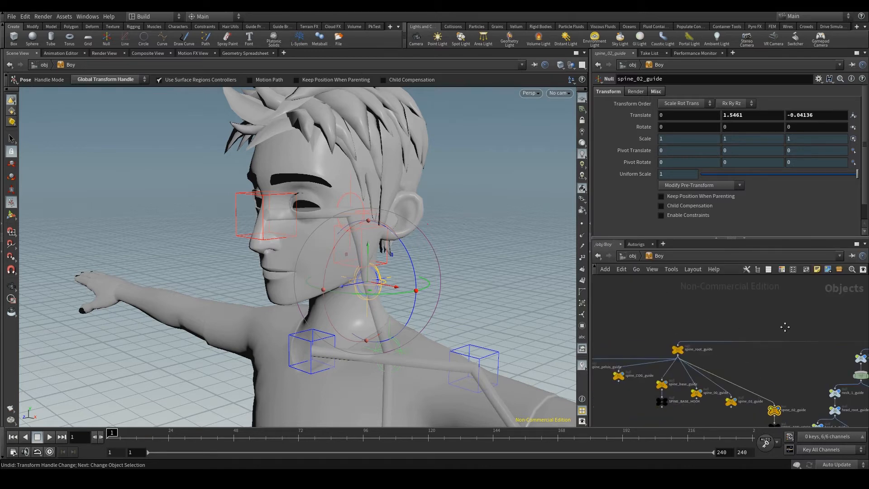
scroll(718, 304, down, 2)
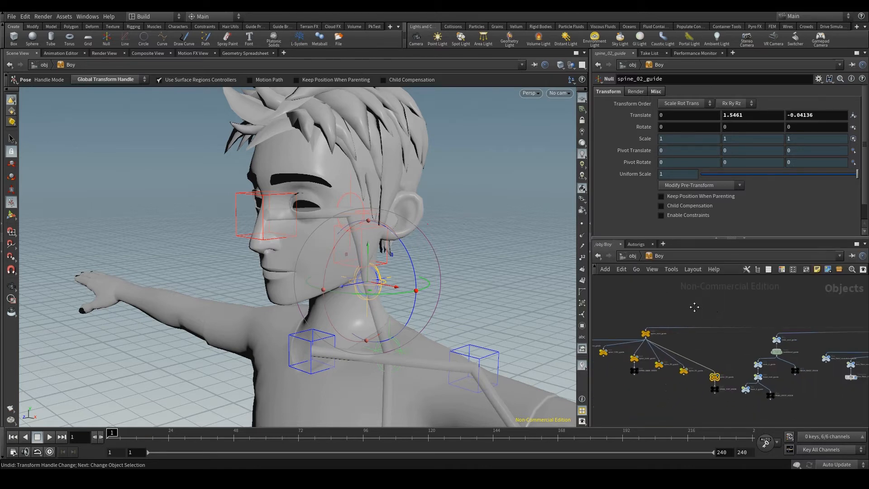
middle_drag(695, 307, 671, 309)
scroll(716, 317, up, 4)
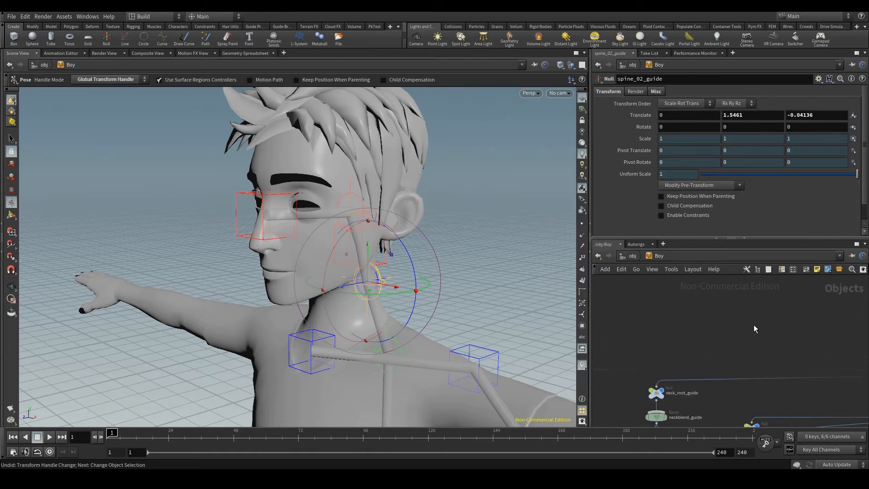
middle_drag(755, 329, 392, 331)
scroll(803, 339, down, 3)
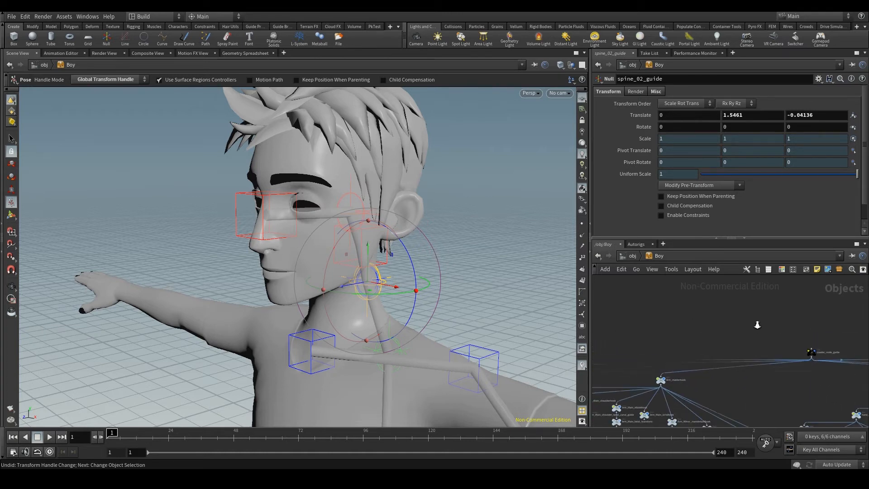
mouse_move(738, 334)
middle_down()
mouse_move(768, 316)
mouse_move(778, 326)
mouse_move(748, 319)
middle_up()
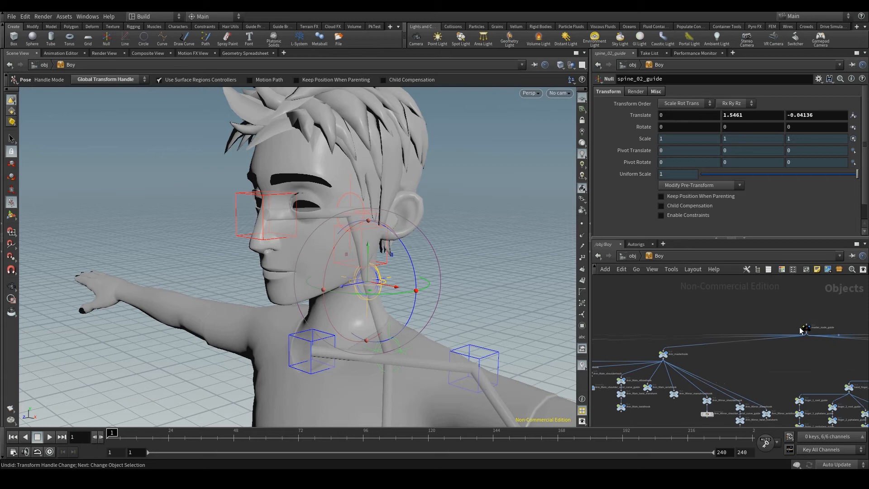
key(f)
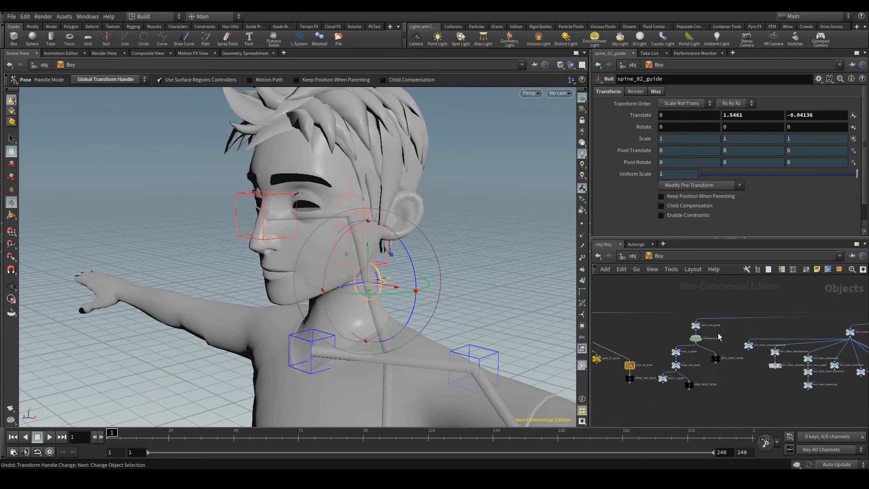
scroll(726, 334, up, 4)
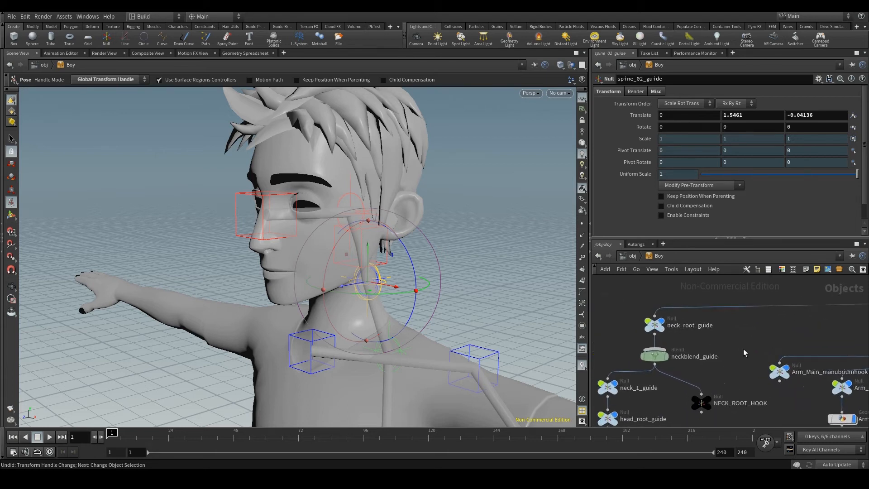
scroll(756, 329, down, 4)
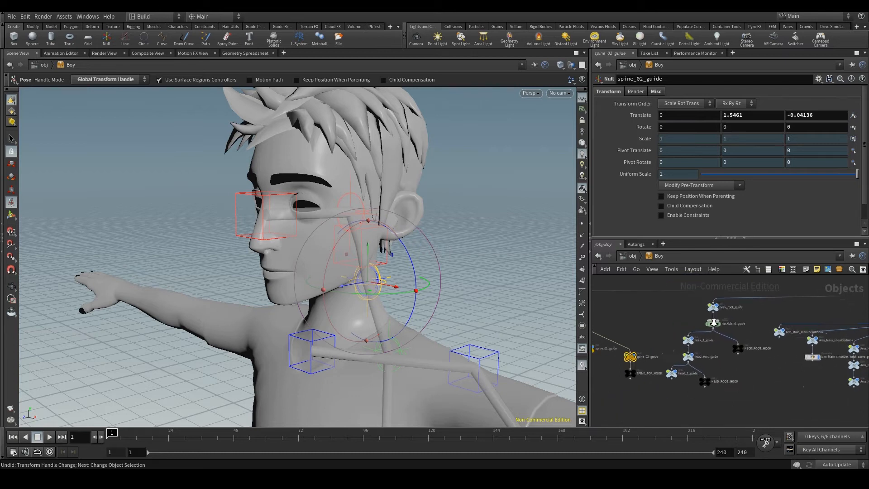
middle_drag(754, 319, 789, 326)
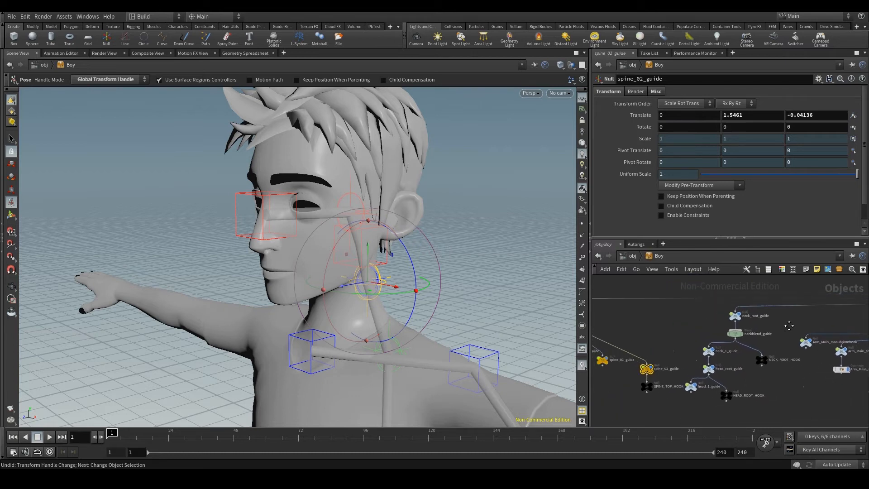
Set the Head module's parent to SPINE_TOP_HOOK under Spine and check the neck guide's connection in the Boy network
click(636, 244)
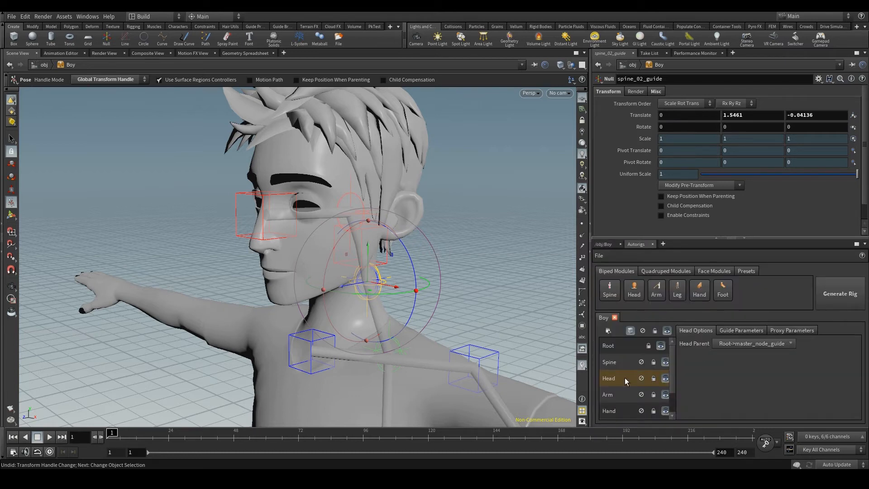
click(724, 344)
mouse_move(728, 364)
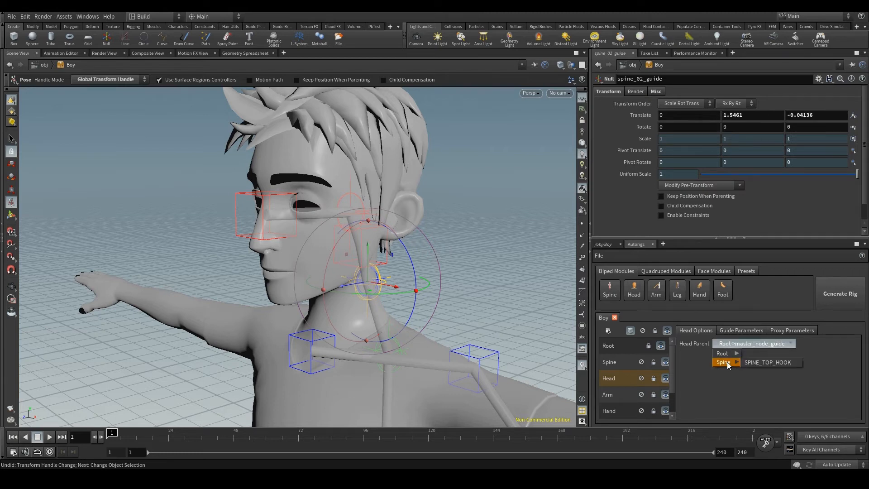
click(758, 364)
click(614, 244)
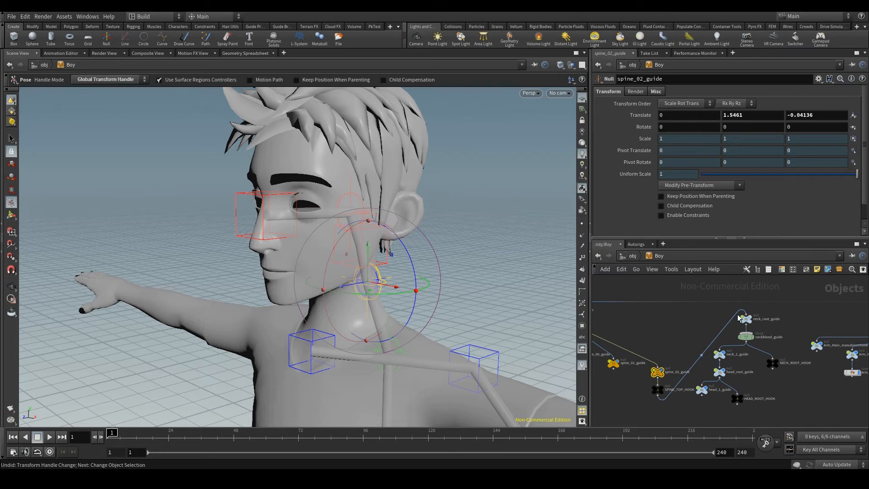
middle_drag(805, 319, 621, 346)
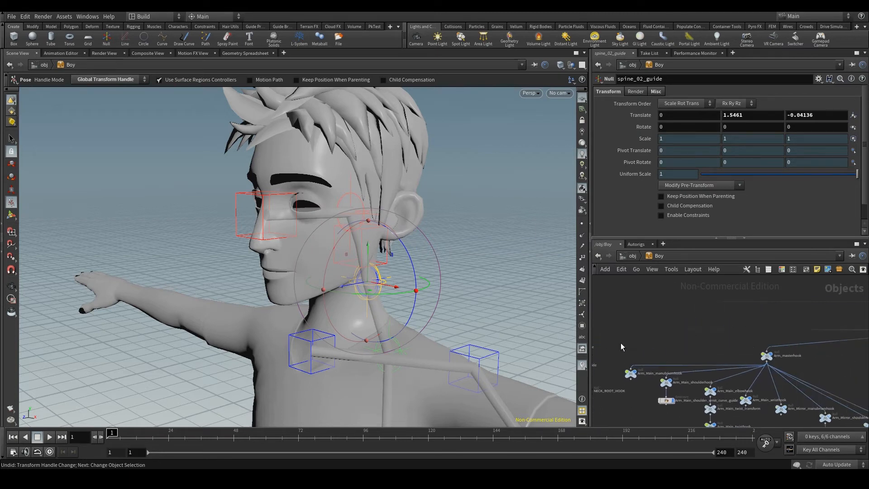
Set the Arm module's parent to SPINE_TOP_HOOK under Spine and check its connection inside the Boy network
click(630, 257)
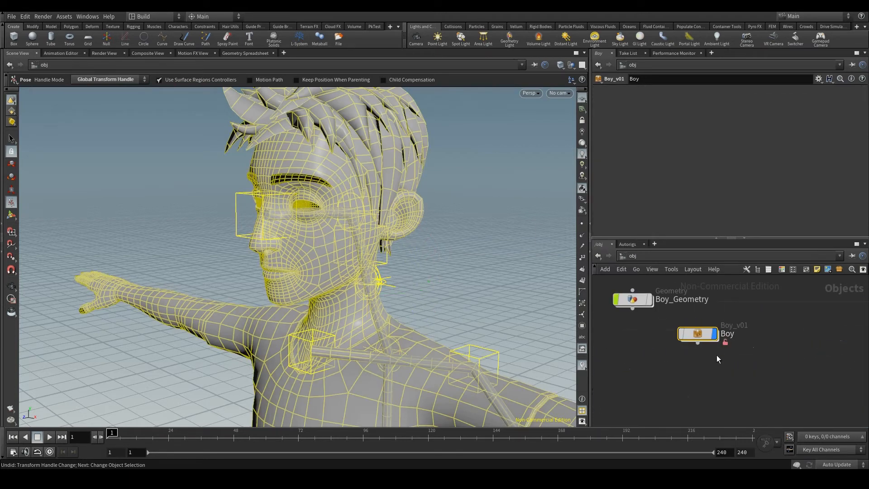
click(629, 245)
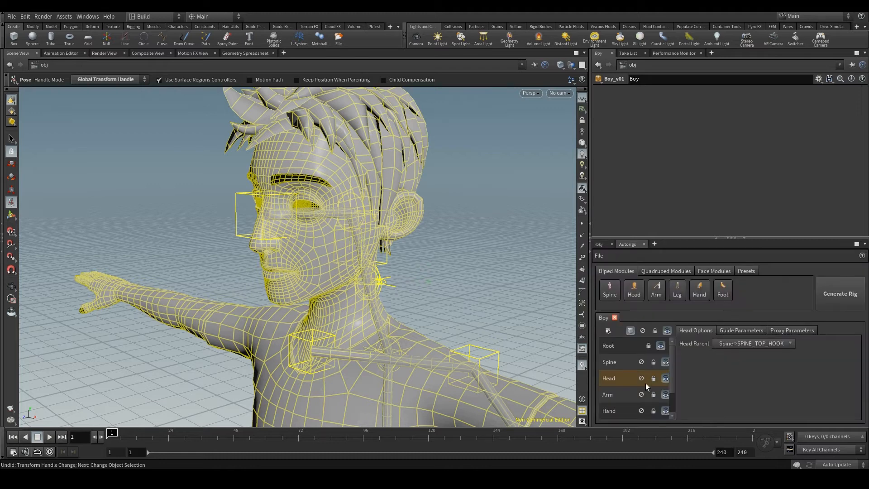
click(620, 391)
click(748, 343)
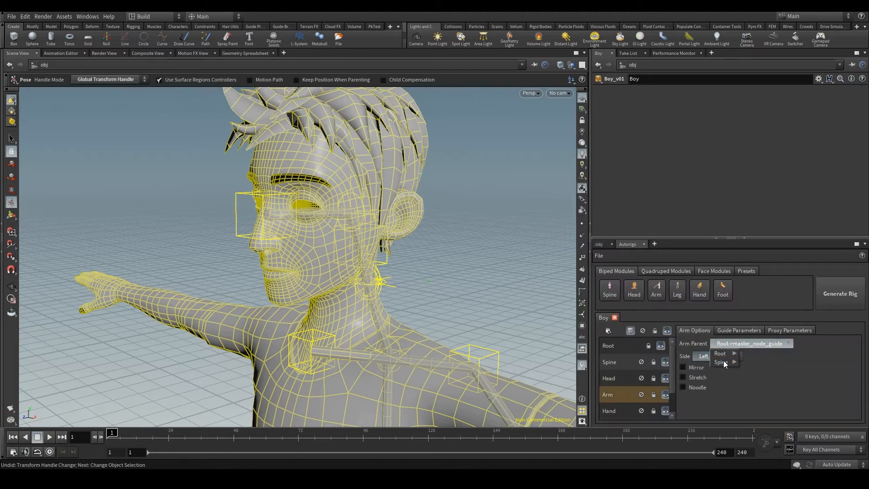
mouse_move(723, 362)
click(751, 362)
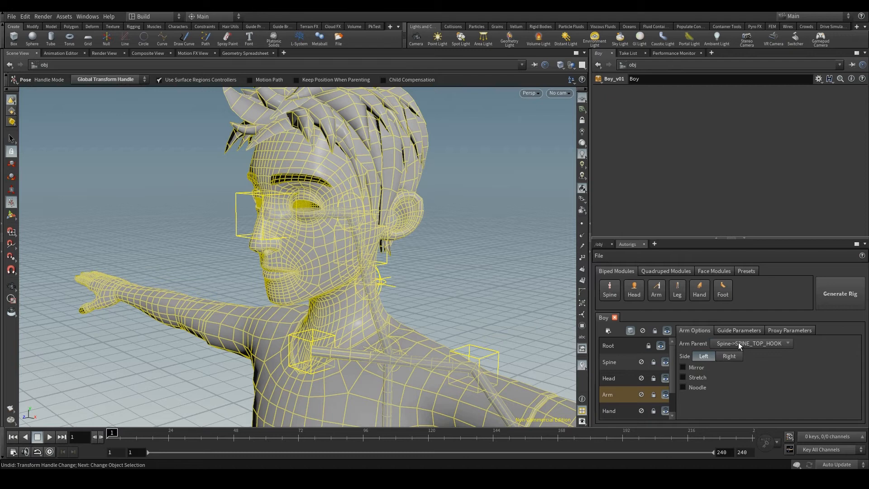
click(599, 245)
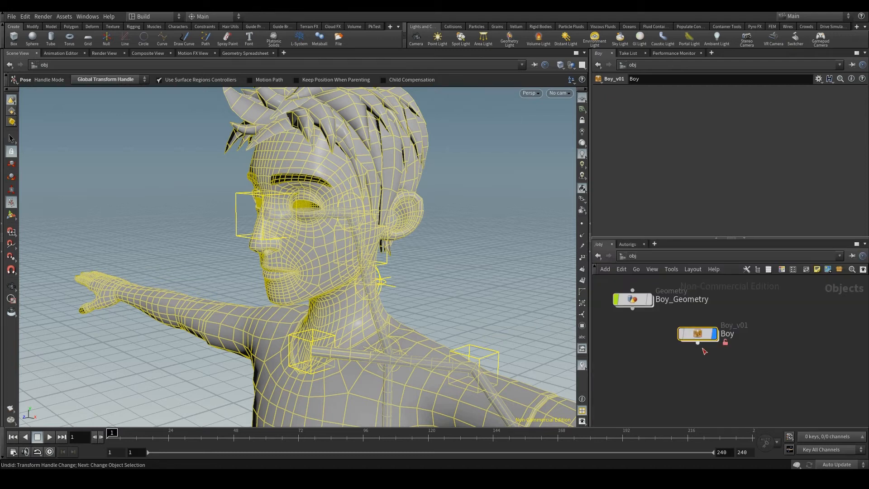
double_click(688, 334)
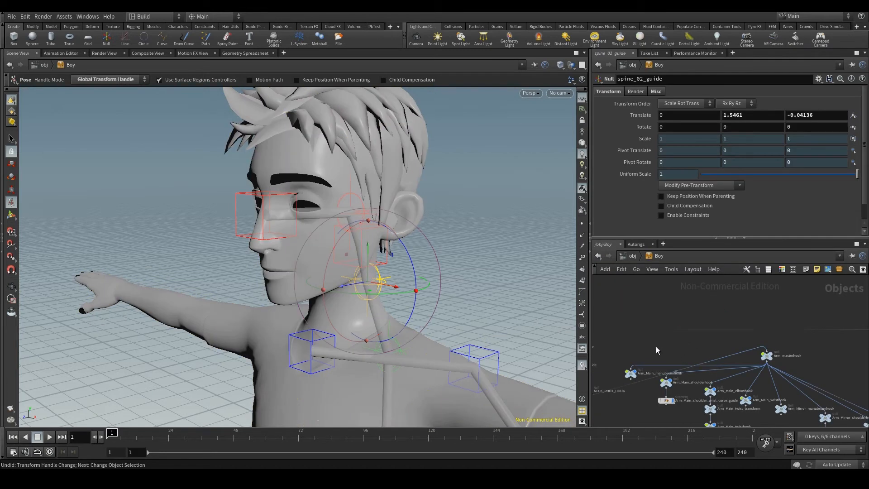
middle_drag(658, 351, 779, 328)
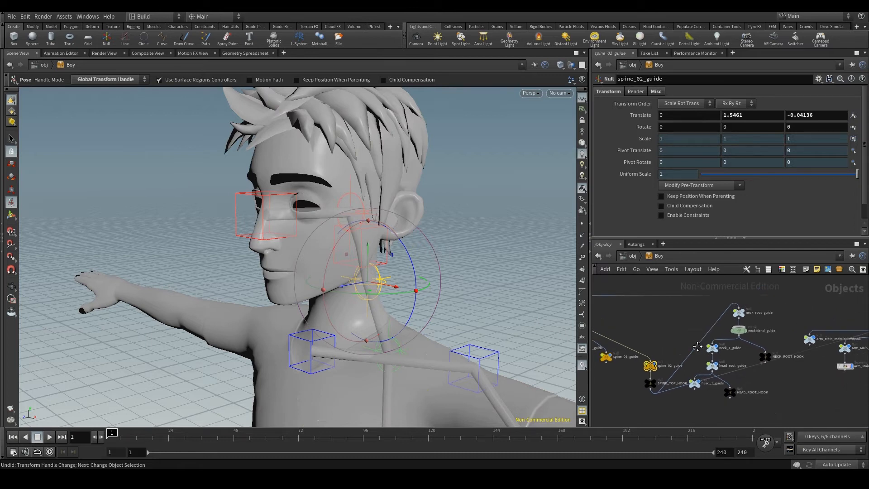
Try moving spine_02_guide at the neck to test how the head and arm guides follow
click(636, 244)
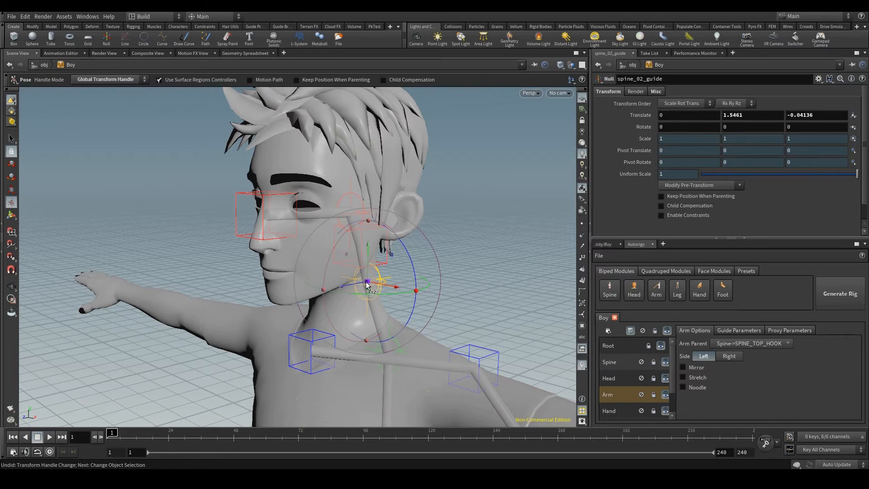
mouse_move(366, 283)
mouse_down()
mouse_move(369, 319)
mouse_move(359, 291)
mouse_move(381, 300)
mouse_move(367, 281)
mouse_up()
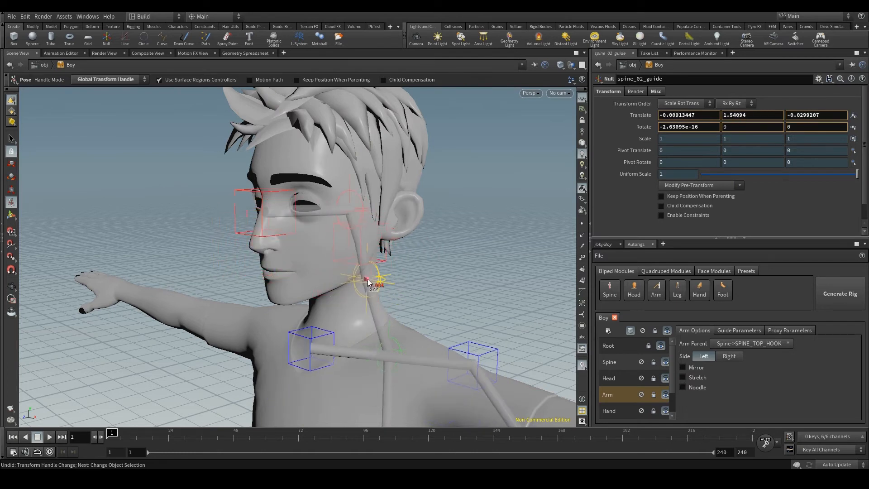
key(space)
Try moving Arm_Main_wristhook and hand_main_root_guide to test the hand's attachment, and undo the moves
drag(502, 343, 242, 244)
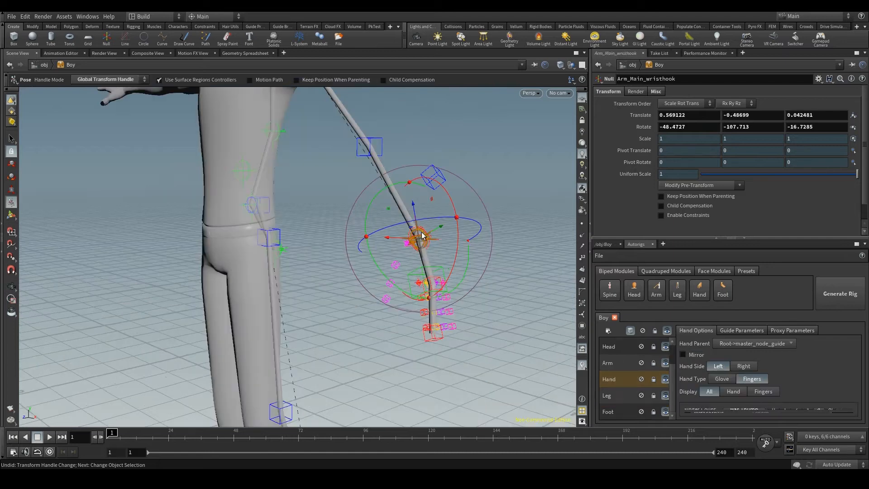
drag(420, 241, 402, 267)
key(Escape)
scroll(496, 330, down, 5)
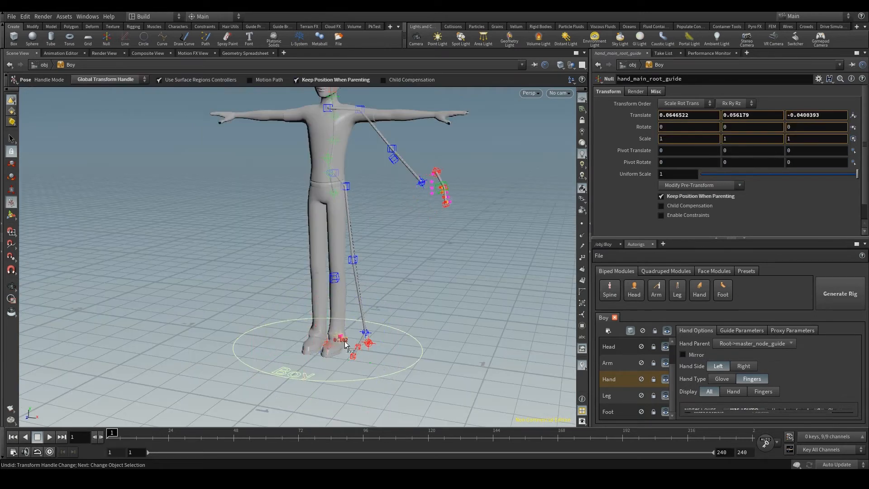
drag(323, 325, 335, 340)
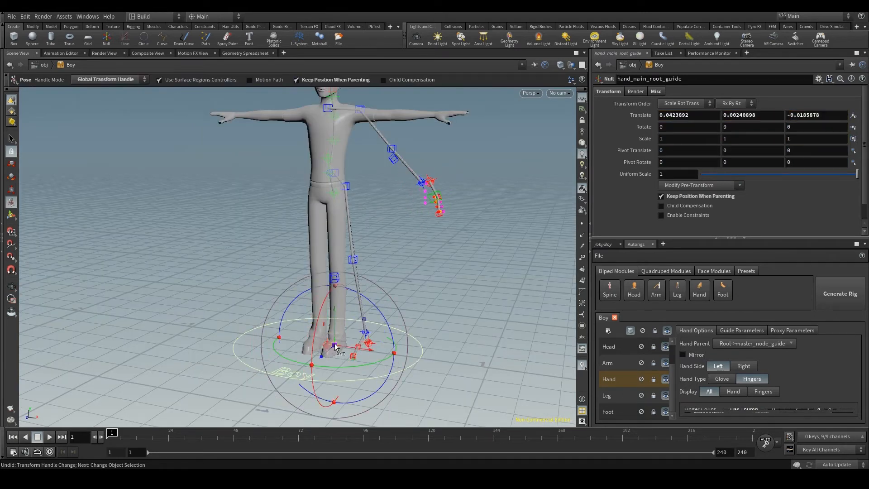
key(ctrl+z)
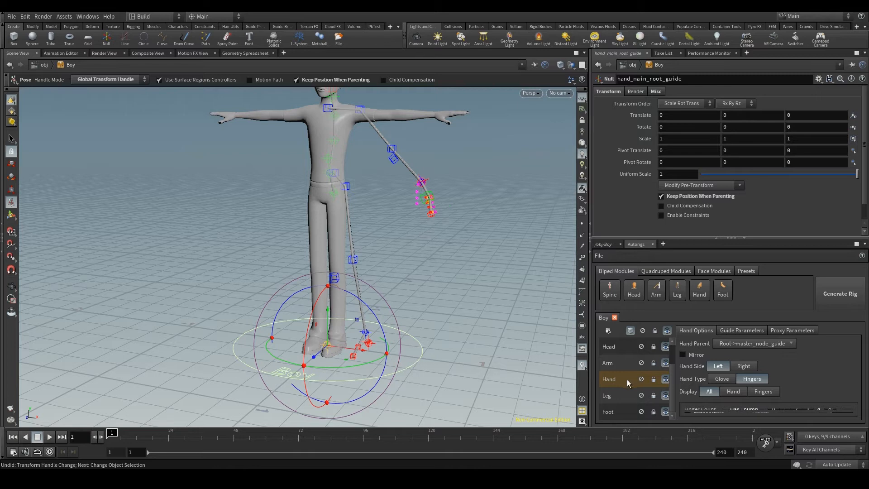
Set the Hand module's parent to Arm_Main_wristhook under Arm and test the link at the wrist hook
click(740, 344)
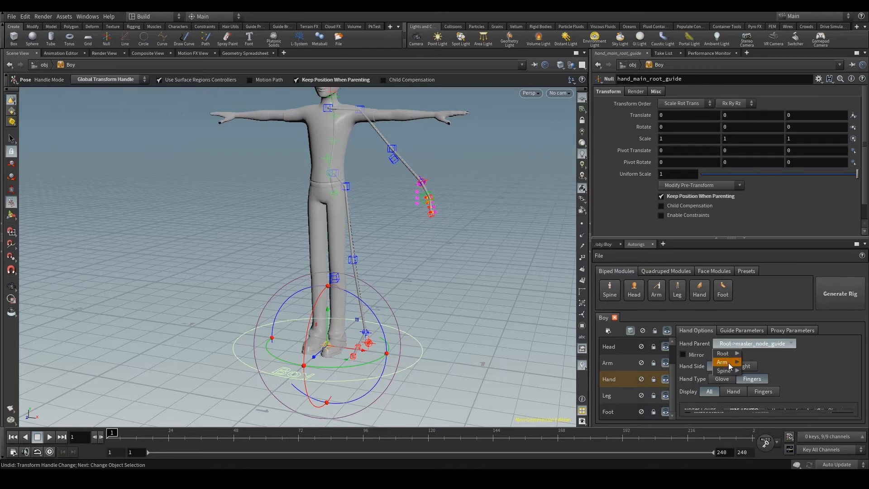
mouse_move(730, 364)
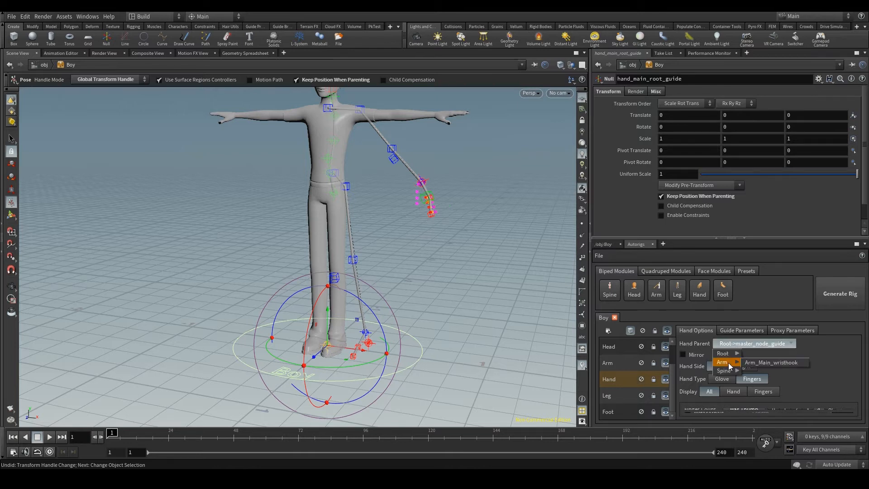
click(752, 364)
key(Escape)
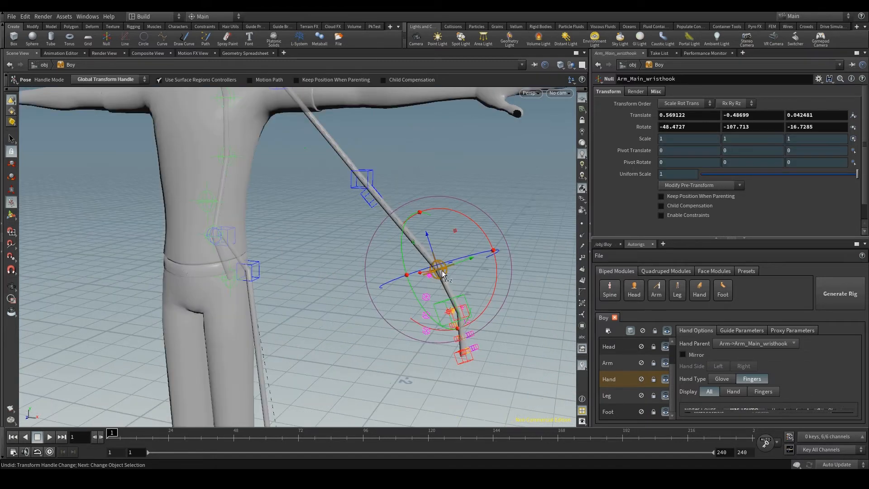
drag(443, 266, 444, 237)
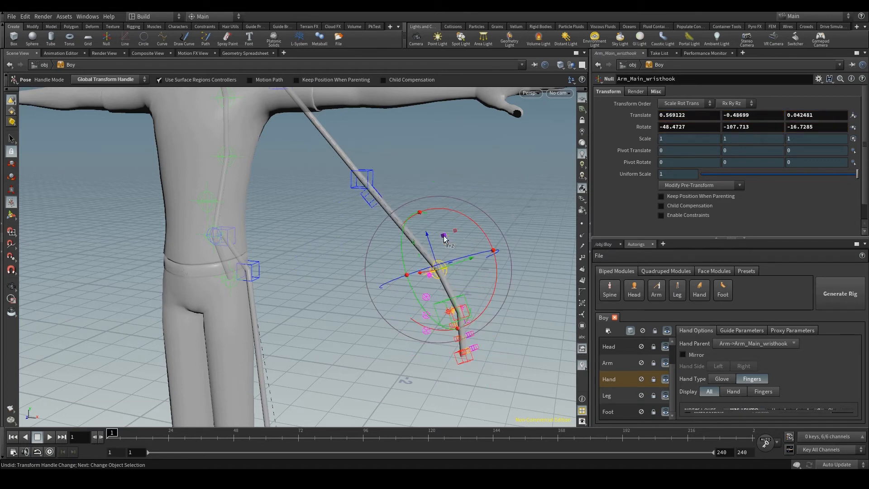
Check the Leg module's parent and set the Foot module's parent to Leg_Main_anklehook under Leg
scroll(498, 354, down, 1)
middle_drag(317, 249, 298, 153)
scroll(373, 244, down, 4)
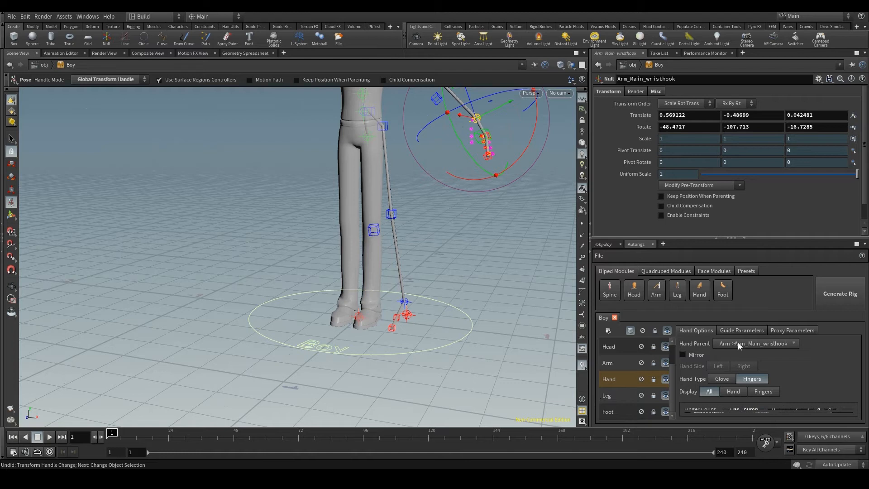
click(610, 396)
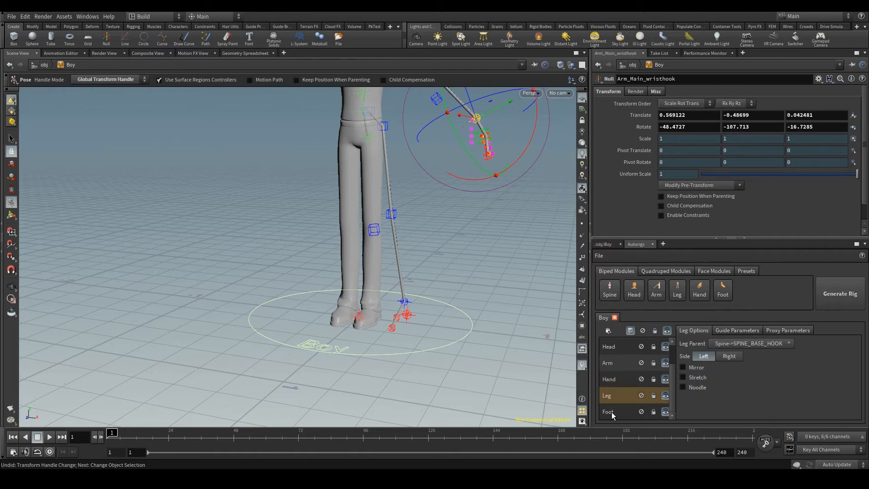
click(611, 412)
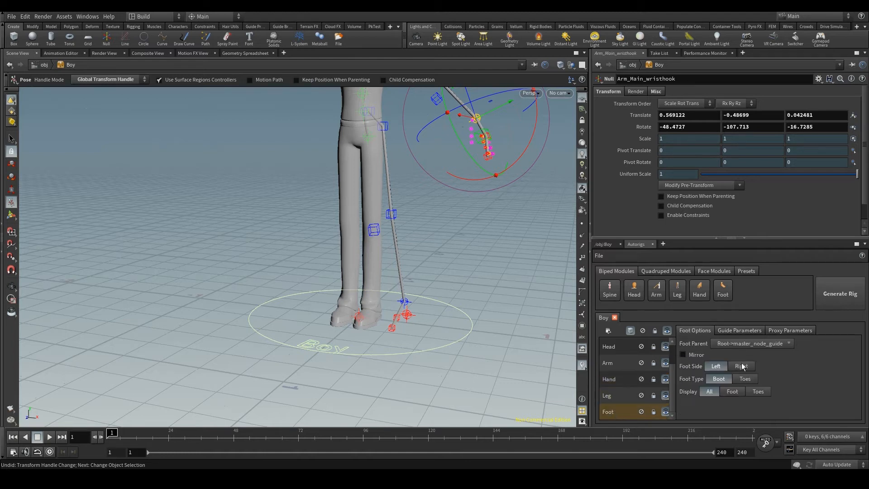
click(741, 346)
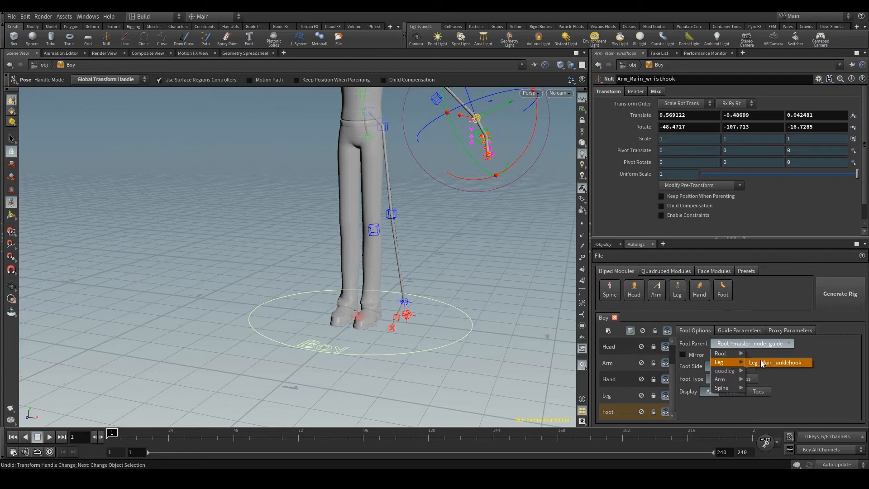
click(732, 364)
Look over the whole character's guides and examine how the modules are connected inside the Boy network
alt+middle_drag(232, 174, 236, 176)
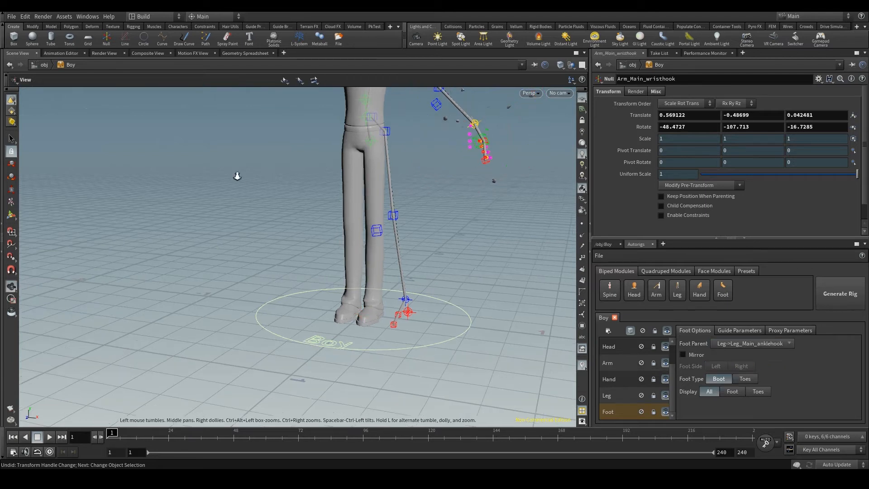
alt+right_drag(243, 265, 189, 145)
alt+middle_drag(189, 146, 230, 226)
alt+right_drag(309, 239, 316, 248)
alt+middle_drag(316, 248, 273, 186)
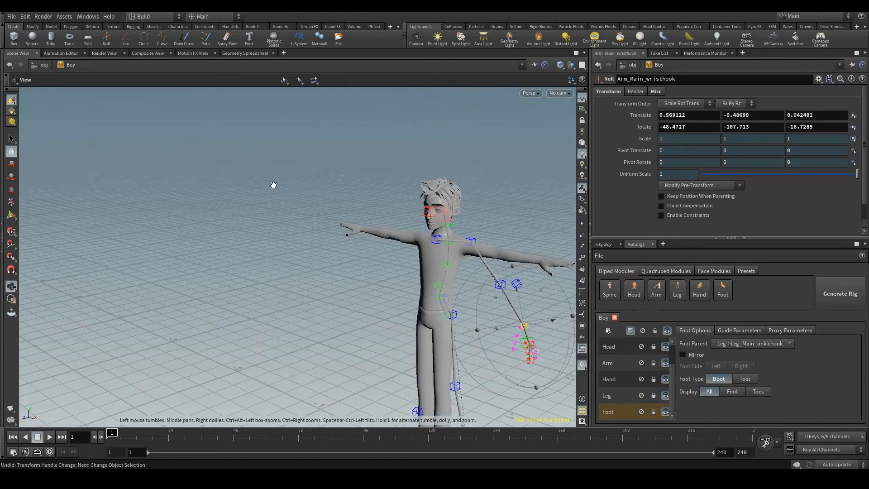
click(607, 244)
scroll(753, 313, down, 5)
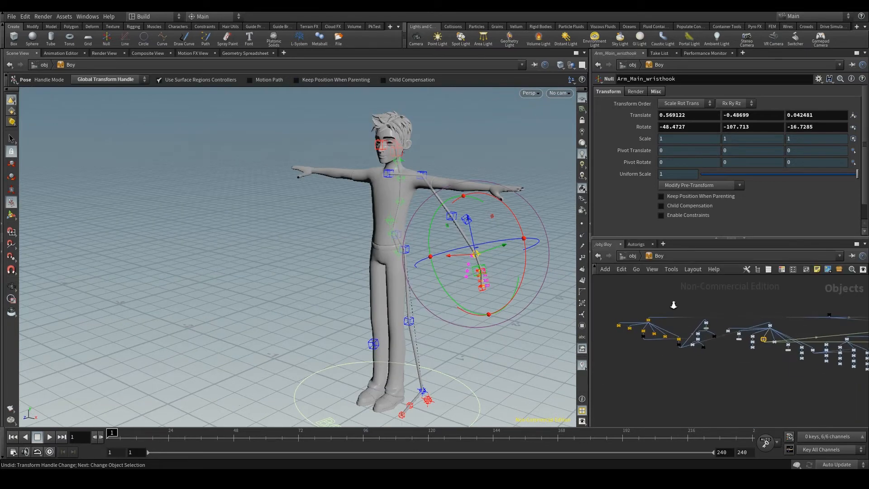
middle_drag(673, 303, 724, 311)
middle_drag(751, 384, 593, 387)
middle_drag(722, 401, 644, 392)
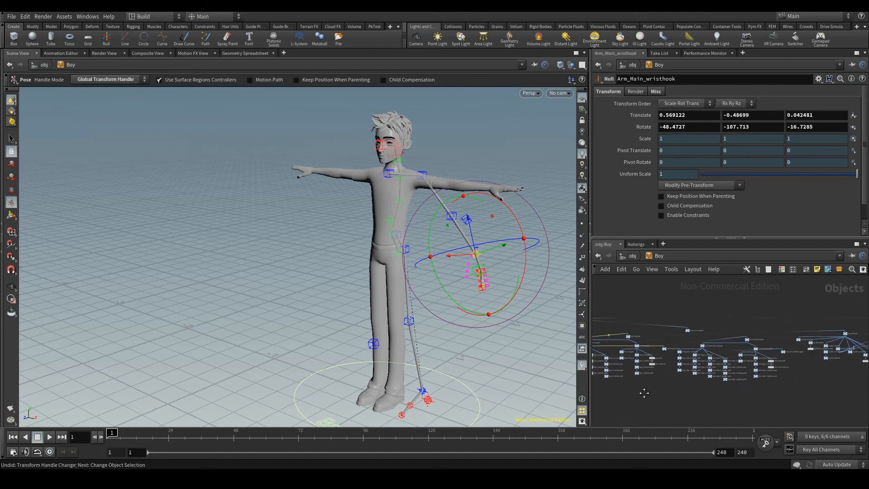
key(l)
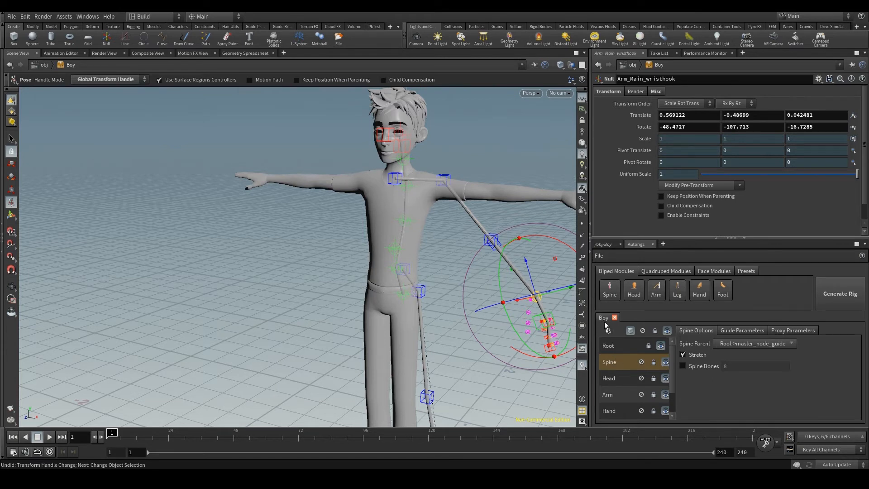
Try enabling the Spine Bones option of the Spine module and turn it off again
click(683, 367)
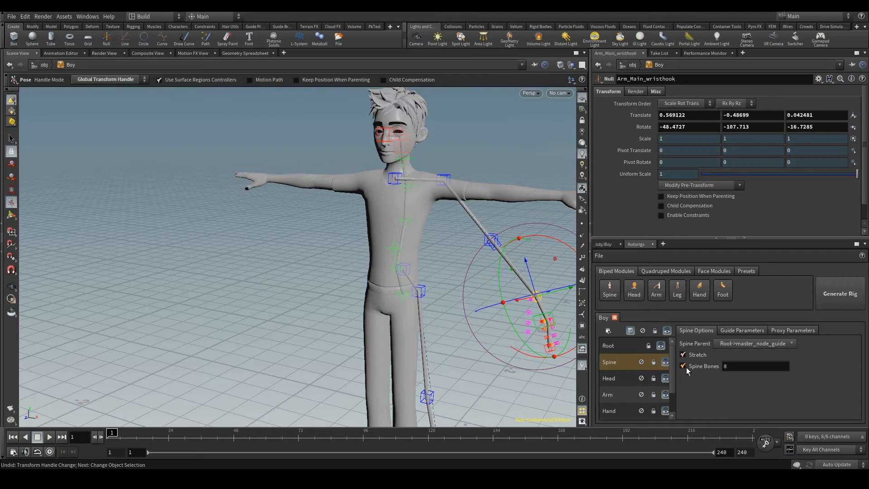
click(684, 366)
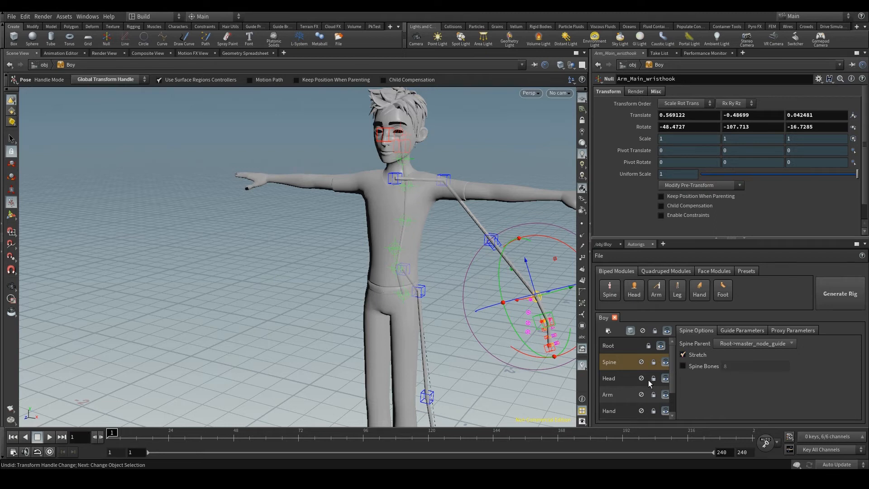
Turn on Mirror and Stretch for the Arm module, keeping its side set to Left
click(619, 382)
click(618, 395)
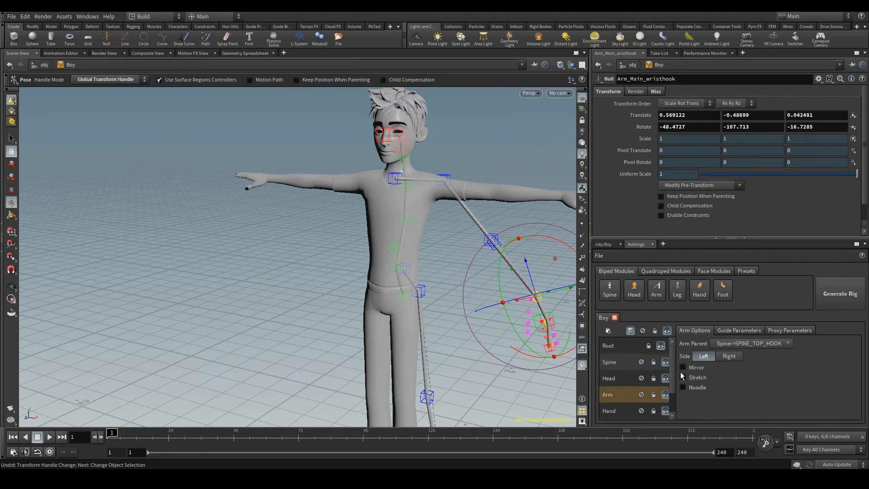
mouse_move(377, 219)
alt+mouse_down()
mouse_move(393, 204)
mouse_move(369, 214)
alt+mouse_up()
alt+middle_drag(369, 213, 333, 225)
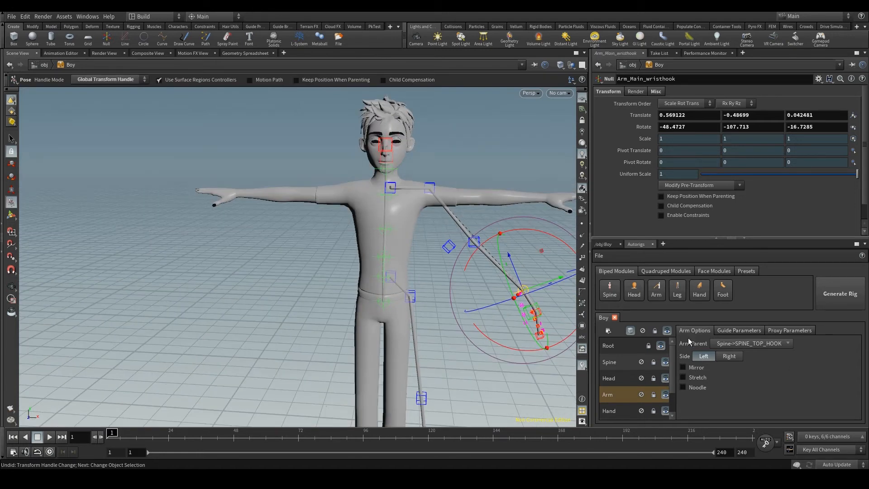
click(683, 368)
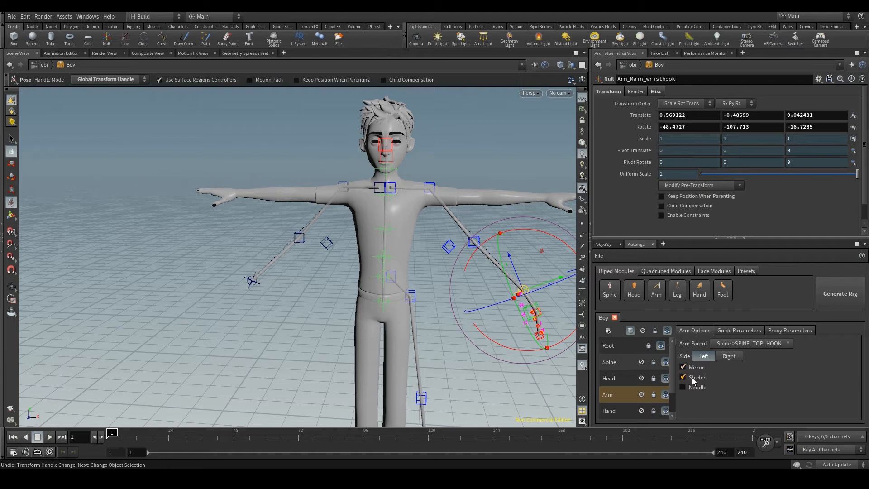
Turn on Mirror for the Hand module and enable Mirror, Stretch and Noodle for the Leg module, keeping its side Left
click(634, 410)
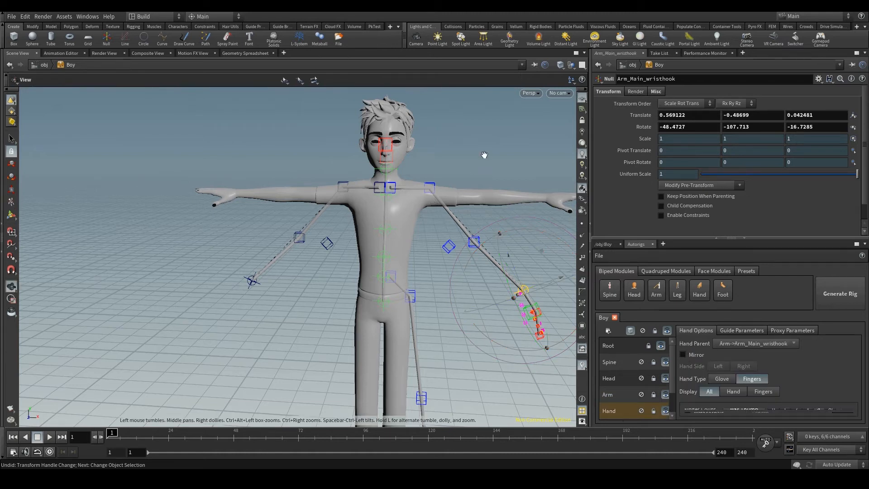
alt+drag(484, 155, 473, 166)
alt+middle_drag(473, 165, 398, 175)
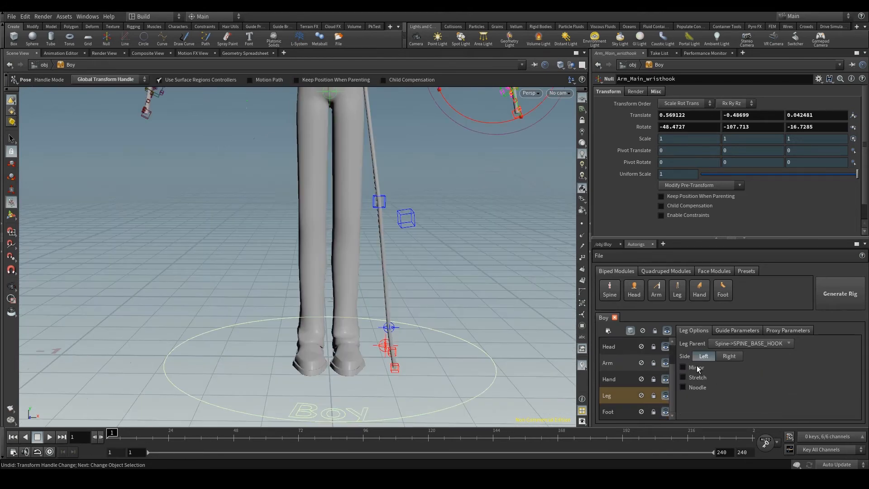
click(684, 367)
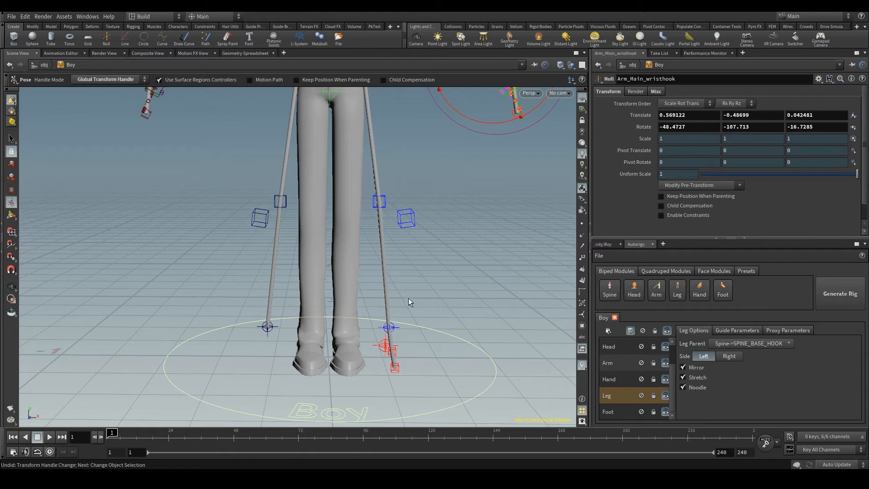
Hide the guides of the Arm and Hand modules, keeping the Spine, Head, Leg and Foot guides displayed
alt+drag(408, 299, 189, 199)
alt+right_drag(188, 199, 320, 271)
alt+drag(382, 269, 364, 271)
alt+middle_drag(365, 272, 376, 307)
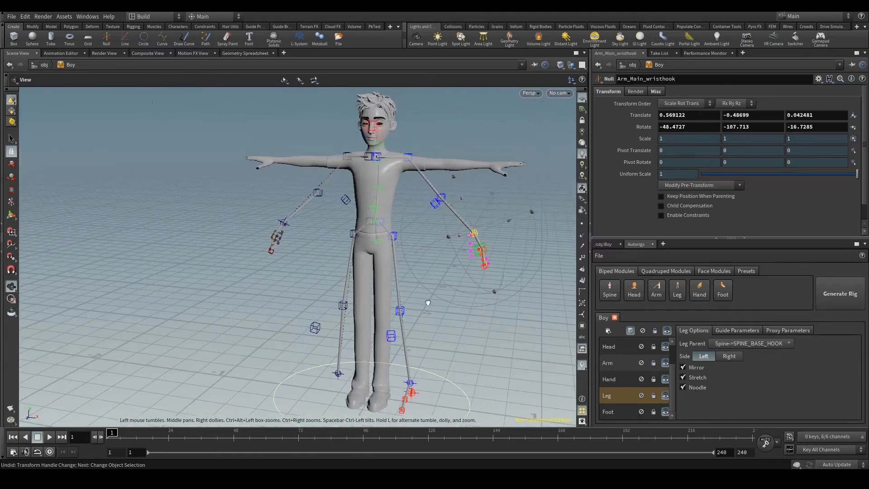
alt+drag(425, 302, 362, 290)
alt+middle_drag(347, 294, 343, 306)
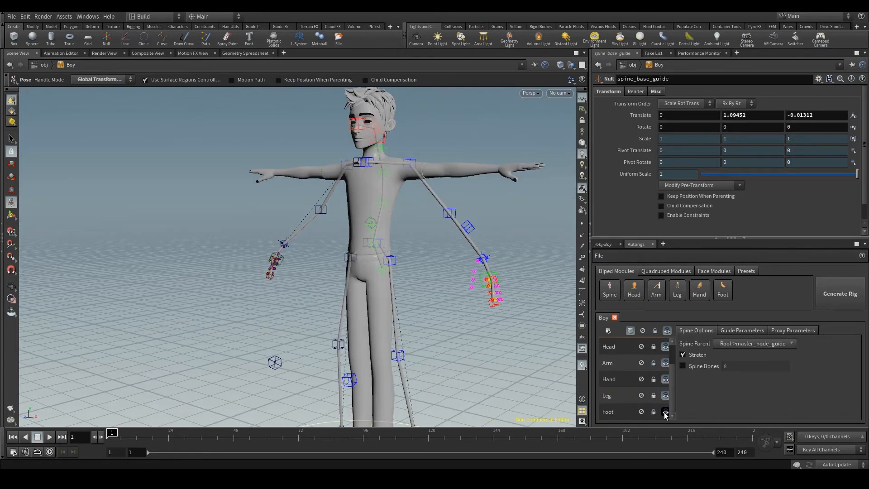
click(665, 395)
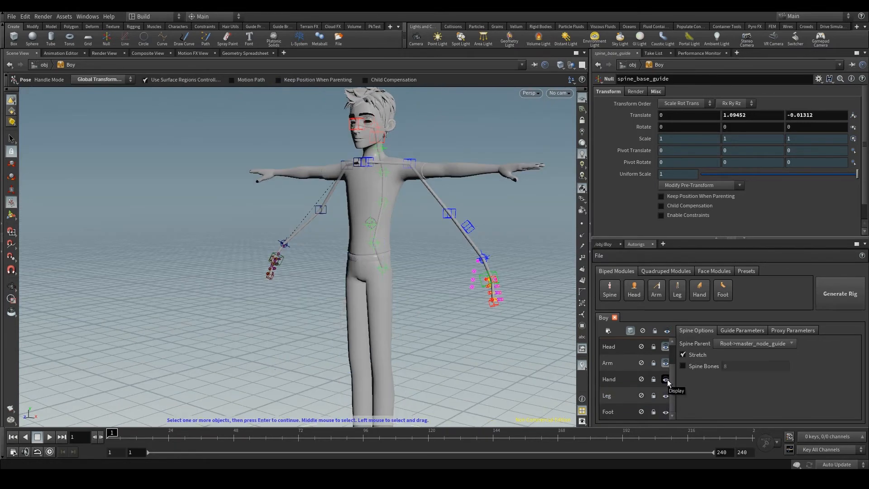
click(666, 395)
click(666, 363)
click(666, 379)
scroll(656, 369, up, 2)
In the side view, centre spine_base_guide inside the pelvis and move the lower rear spine guide to the back of the buttocks
alt+right_drag(297, 236, 300, 239)
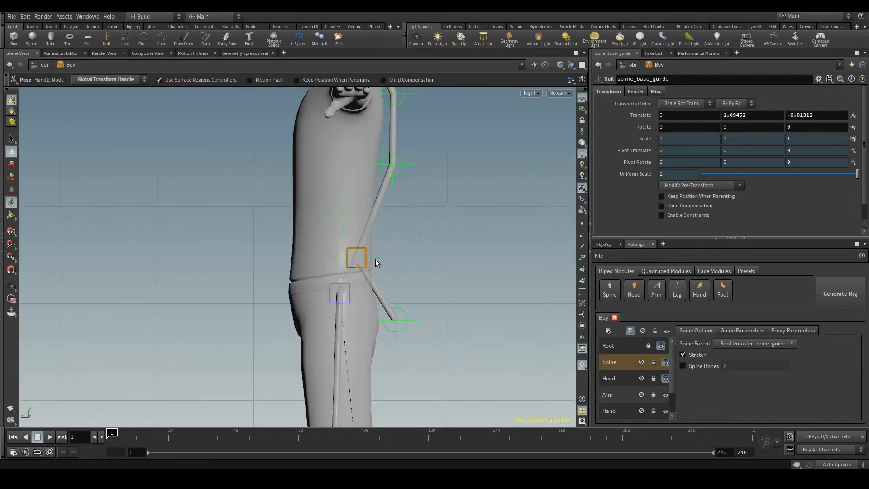
drag(357, 256, 333, 295)
click(395, 321)
drag(394, 321, 379, 327)
click(340, 216)
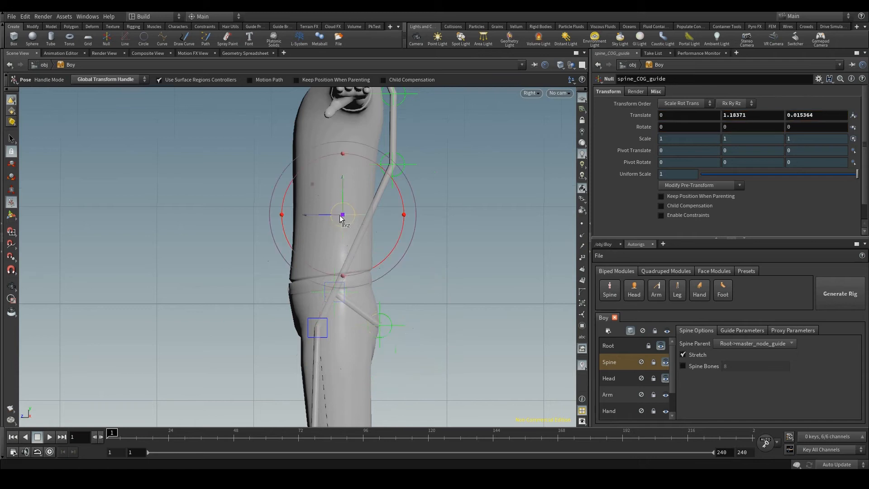
click(334, 292)
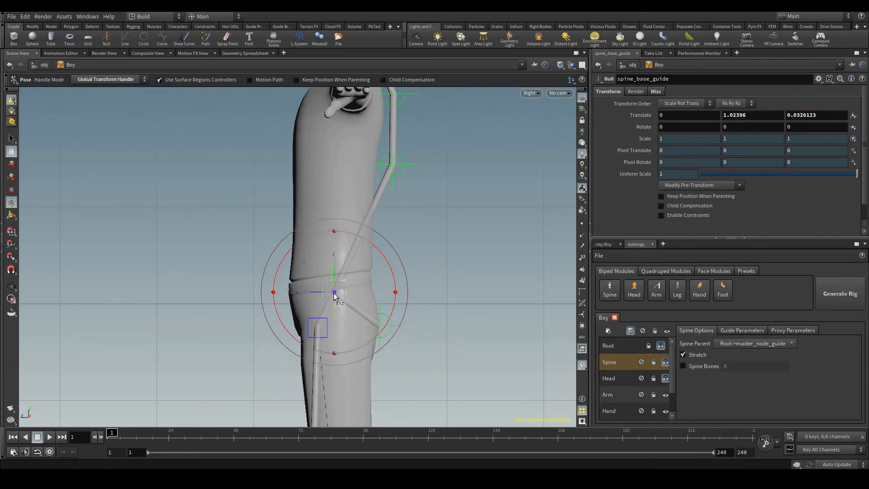
drag(334, 293, 335, 300)
Move the two middle spine guides from behind the back to the centre of the torso in the side view
alt+middle_drag(409, 221, 391, 291)
drag(375, 235, 315, 290)
click(376, 165)
drag(375, 164, 321, 229)
Place spine_02_guide inside the upper chest below the neck, at a Y translation of about 1.43
alt+middle_drag(402, 157, 409, 226)
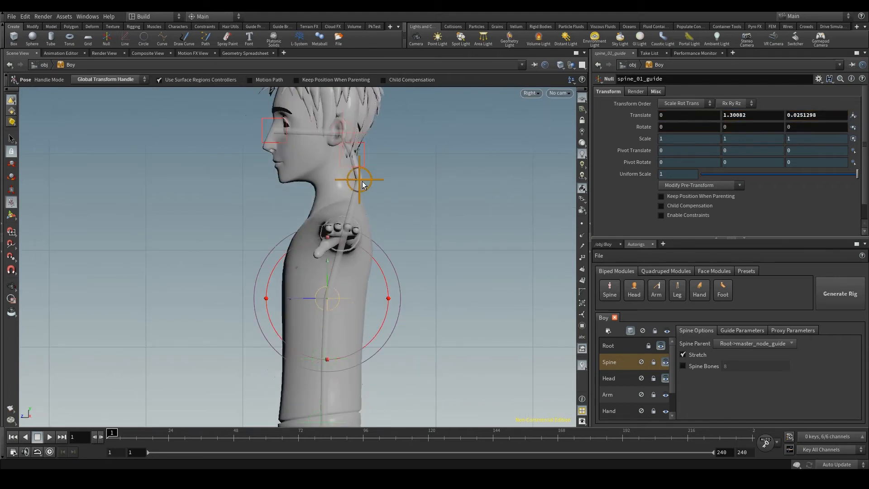
drag(359, 181, 330, 222)
key(space+3)
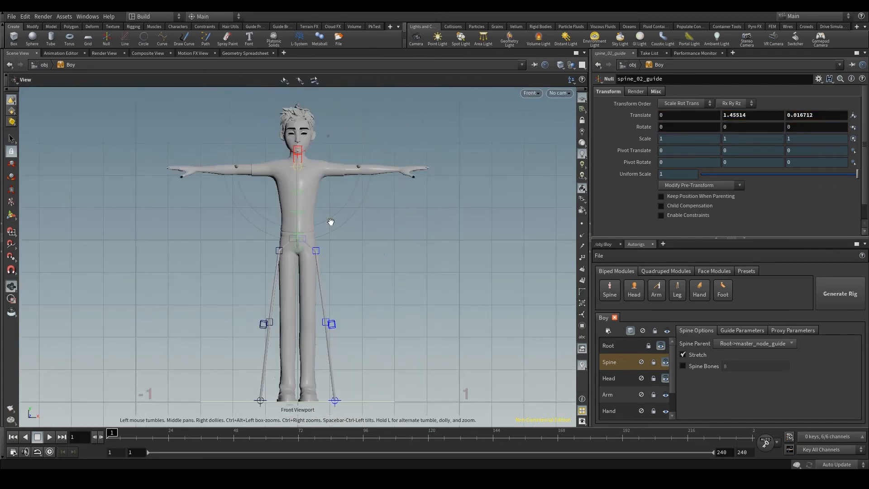
alt+middle_drag(330, 222, 355, 306)
alt+right_drag(356, 305, 304, 226)
drag(399, 239, 399, 251)
Raise head_root_guide to the top of the neck behind the jaw in the side view
key(space+4)
alt+middle_drag(395, 242, 395, 306)
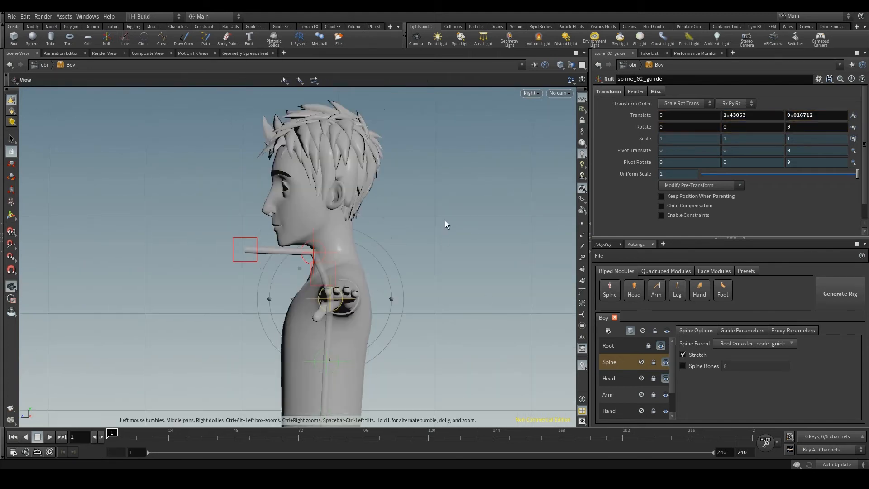
alt+right_drag(445, 222, 404, 224)
click(327, 297)
mouse_move(327, 297)
mouse_down()
mouse_move(340, 275)
mouse_move(322, 236)
mouse_up()
Show the character's wireframe over its shading and move the front head guide back toward the mouth
click(560, 65)
click(583, 156)
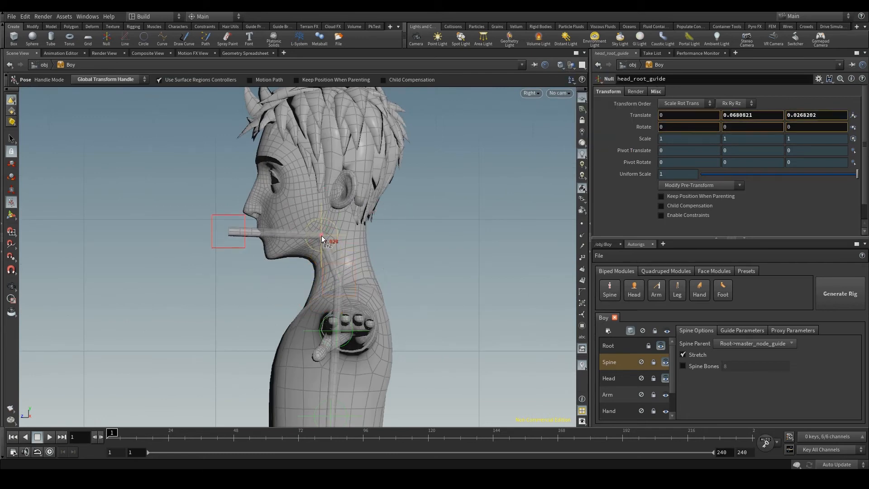
drag(232, 242, 253, 237)
Move Leg_Main_hiphook inward to the hip joint in the front view and adjust its depth in the side view
key(space+3)
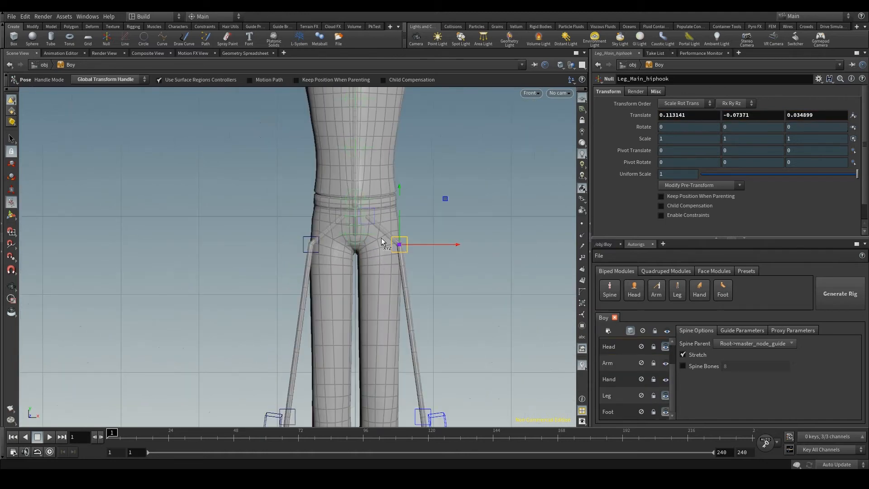
drag(386, 243, 379, 240)
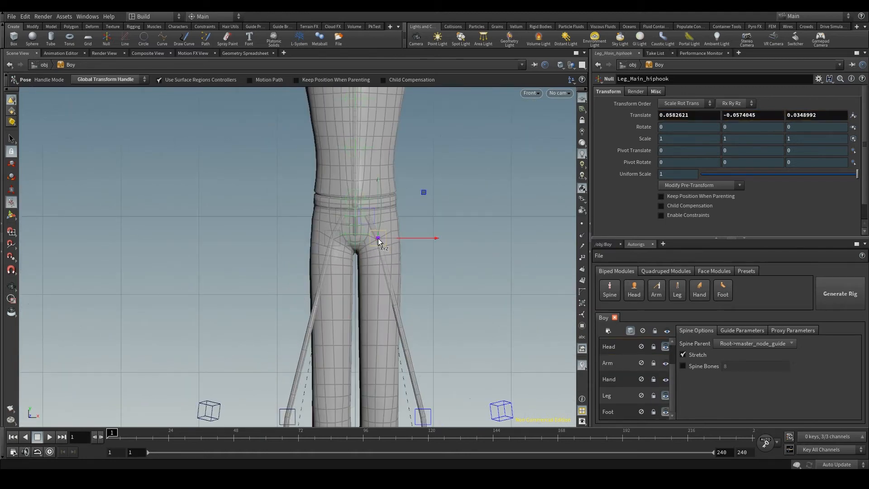
key(space+4)
drag(256, 224, 286, 218)
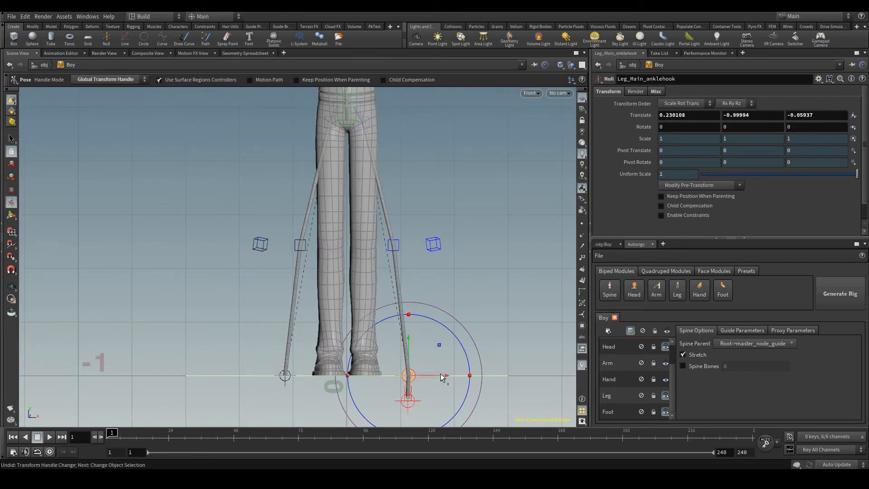
Move Leg_Main_anklehook inward to an X translation of about 0.073, centred on the foot, and raise it to the ankle in the side view
drag(441, 376, 418, 375)
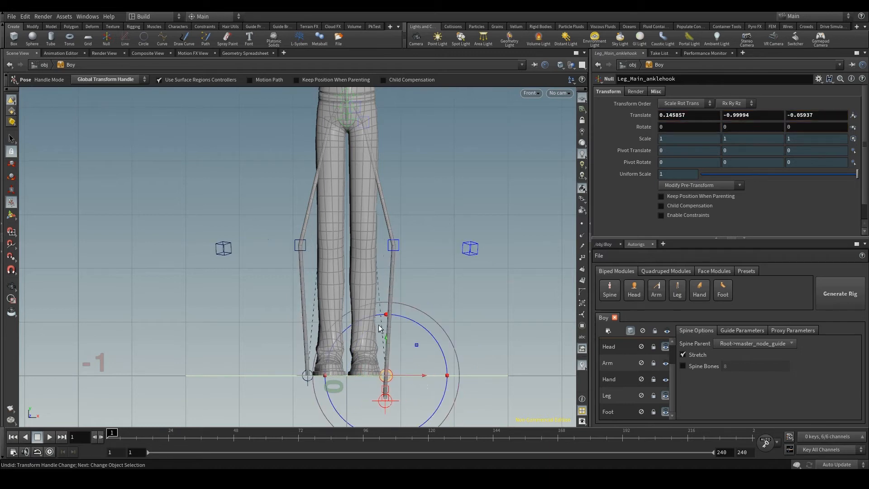
key(ctrl+z)
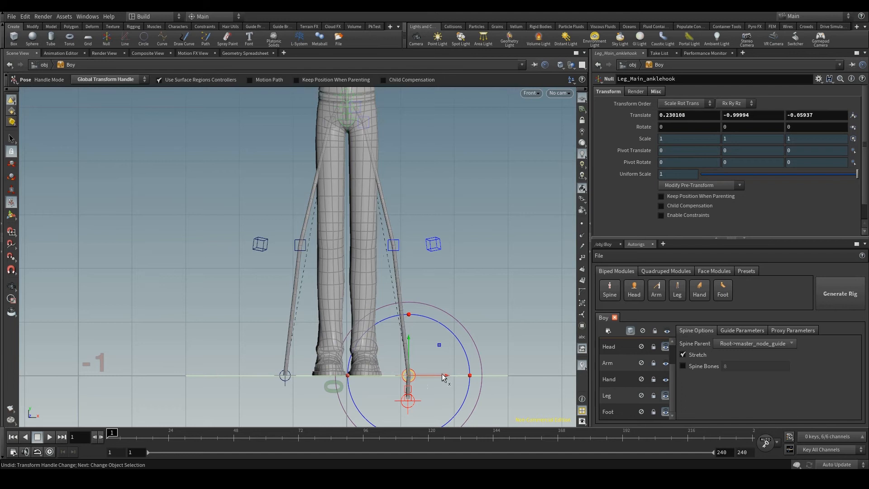
drag(443, 377, 402, 377)
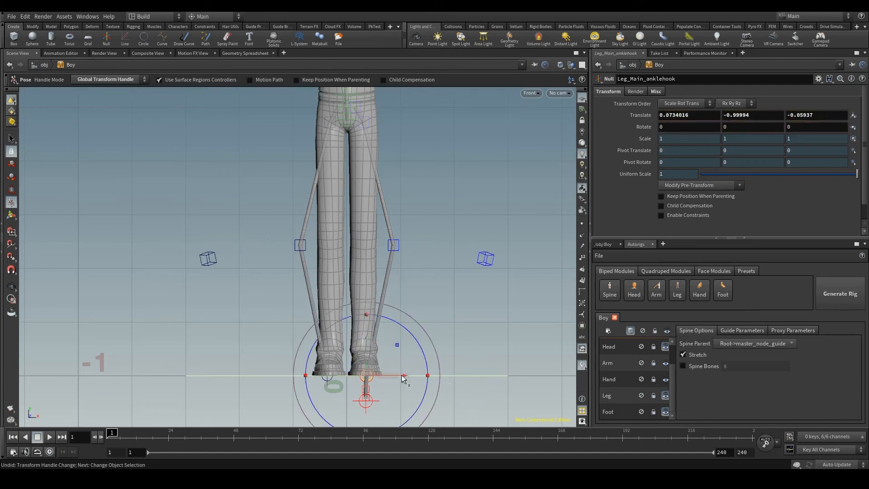
key(Escape)
key(space+4)
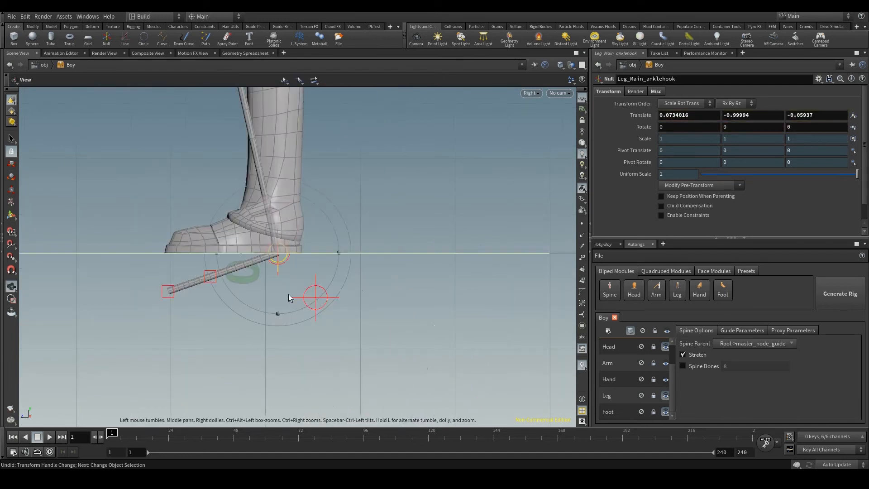
middle_drag(277, 256, 285, 299)
drag(285, 299, 278, 251)
Move Leg_Main_kneehook inward to the centre of the knee in the front view, at an X translation of about 0.065
key(space)
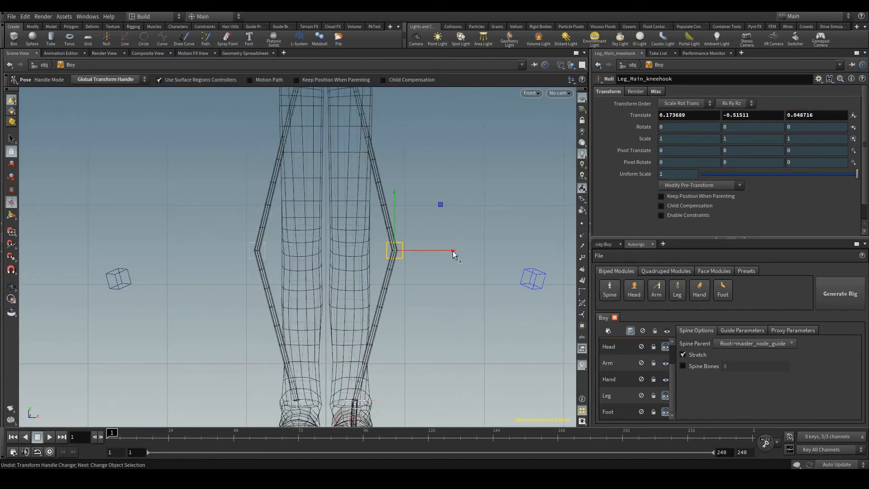
drag(453, 250, 411, 251)
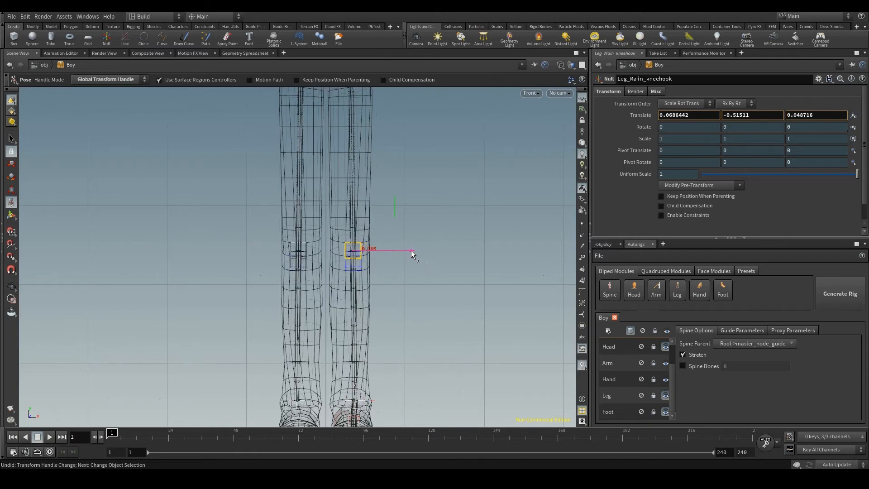
key(space)
right_drag(411, 250, 222, 175)
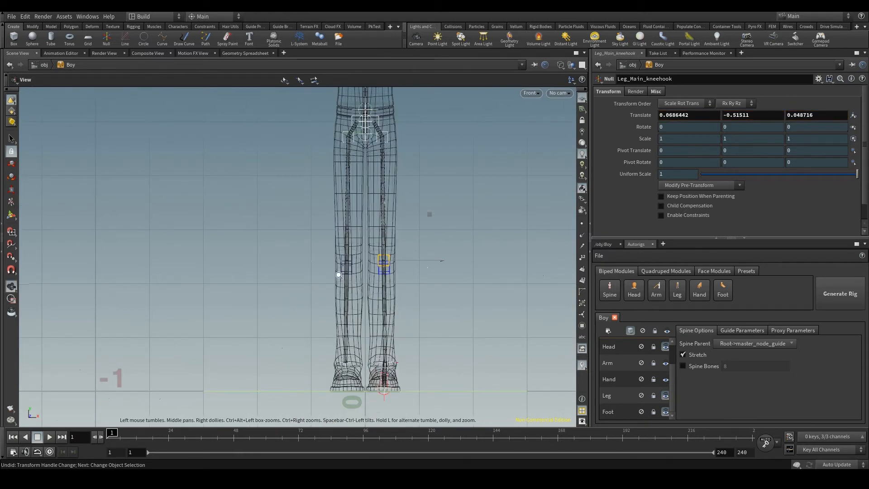
right_drag(338, 274, 387, 262)
middle_drag(413, 308, 385, 316)
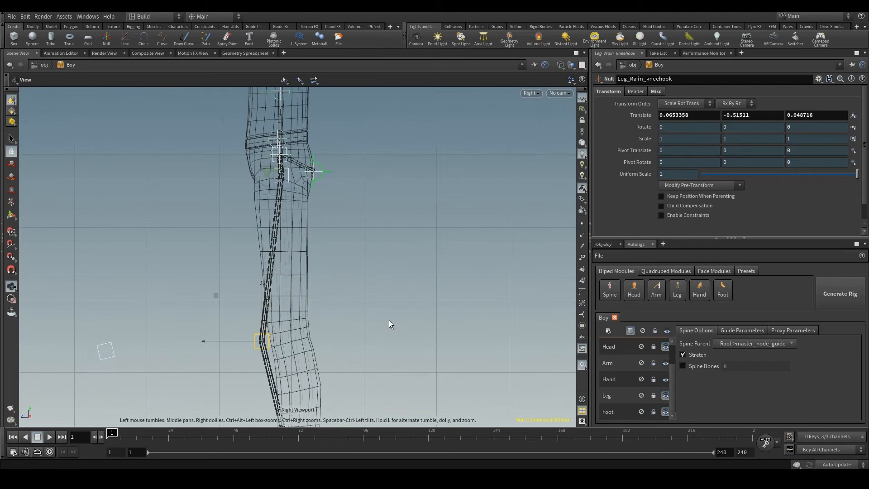
In the side view, raise Leg_Main_kneehook to about -0.461 in Y and shift it back to about 0 in Z
middle_drag(389, 319, 411, 294)
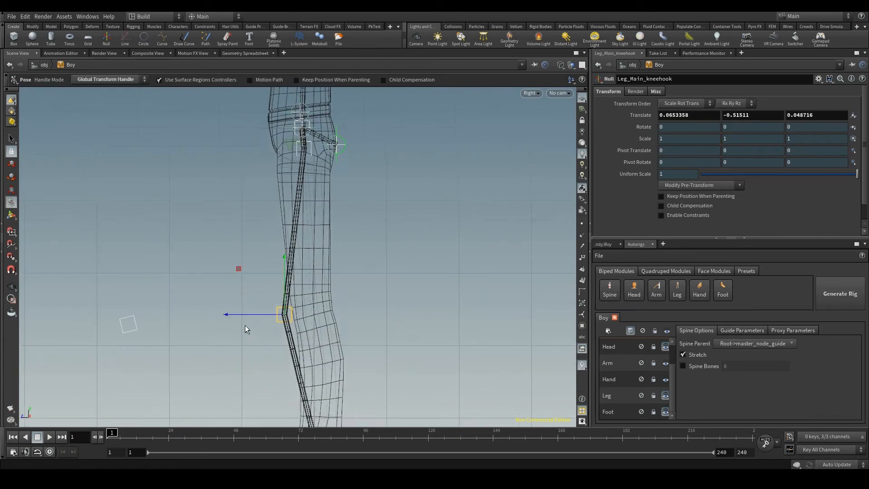
drag(286, 286, 283, 259)
drag(243, 295, 260, 295)
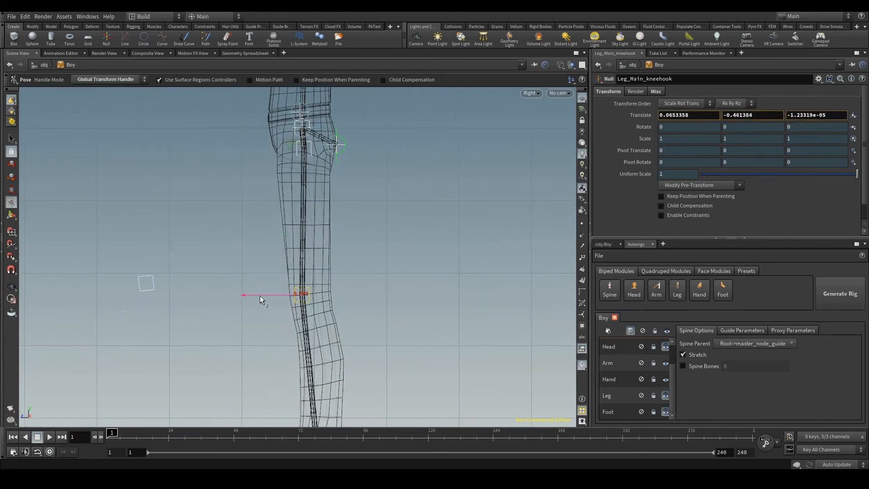
Place foot_root_guide at the bottom rear corner of the heel, at about -0.108 in Y and -0.070 in Z
key(space)
right_drag(260, 295, 184, 202)
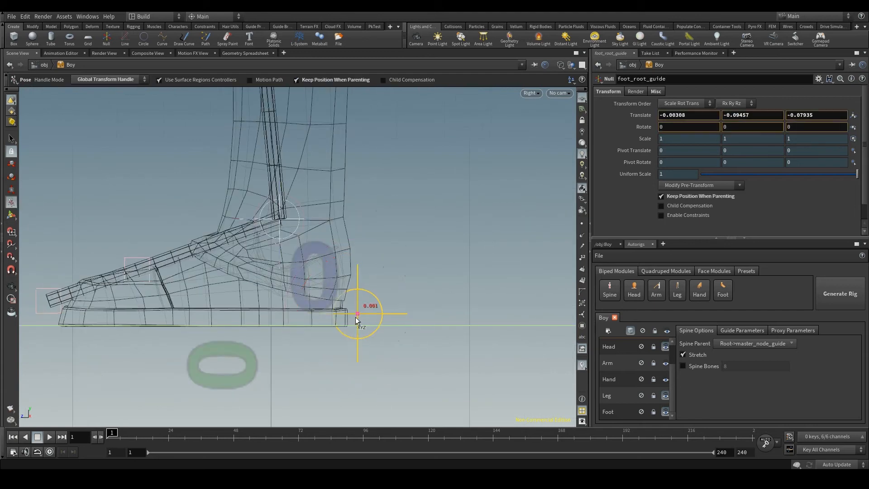
drag(355, 317, 349, 329)
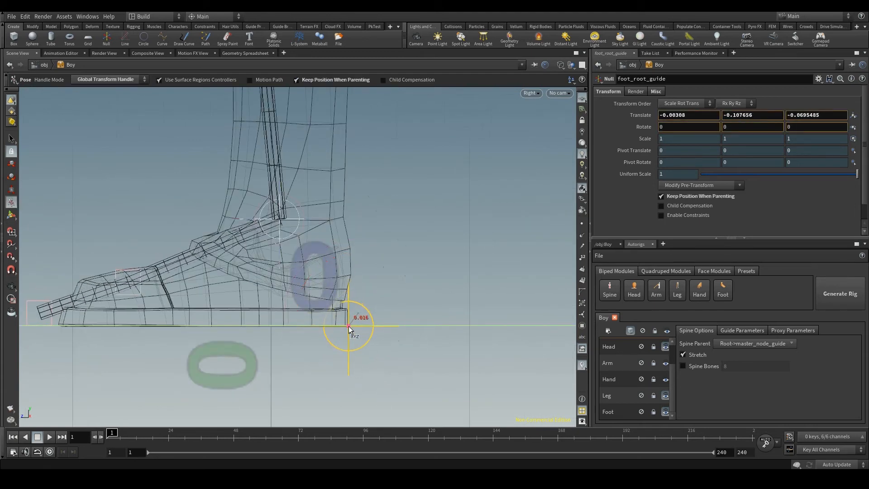
Move foot_end_guide to the crease at the ball of the foot and the toe tip guide to the front of the sole
key(space)
middle_drag(158, 308, 297, 295)
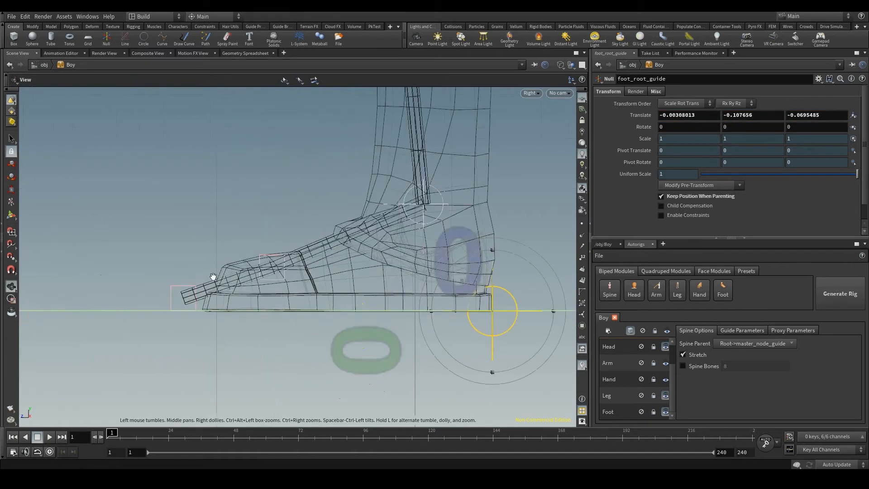
right_drag(214, 277, 445, 346)
middle_drag(390, 324, 325, 337)
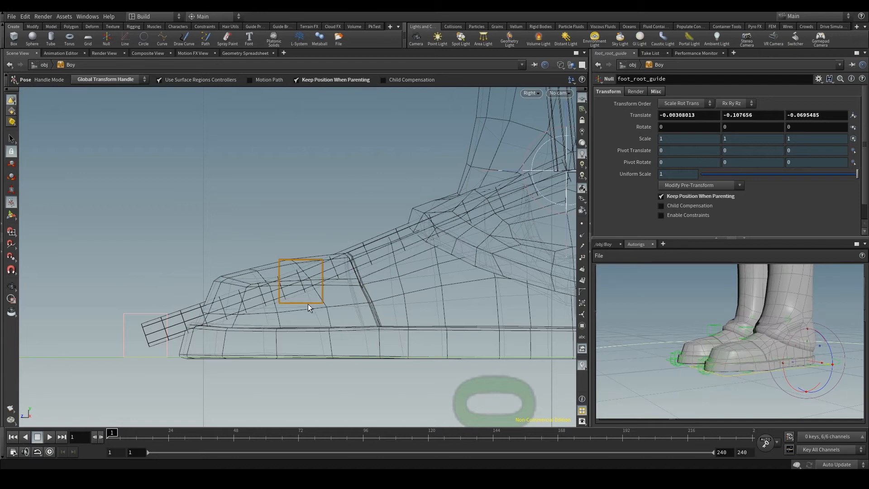
click(308, 303)
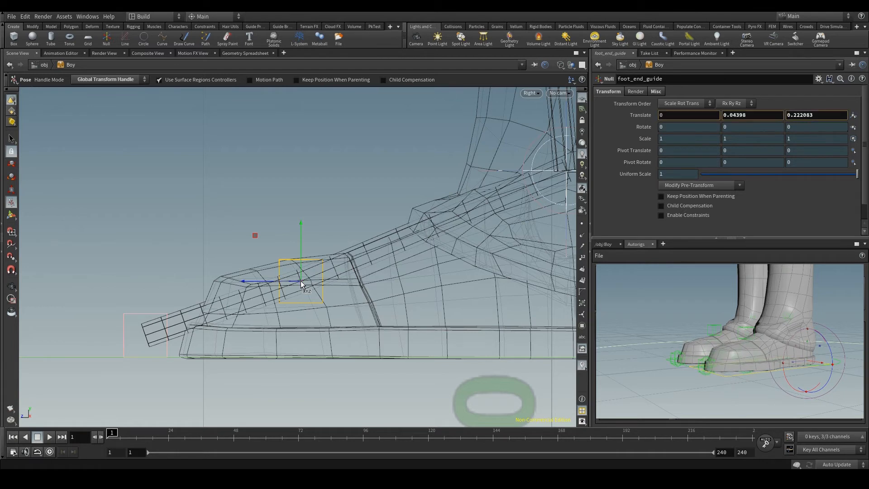
drag(302, 282, 356, 273)
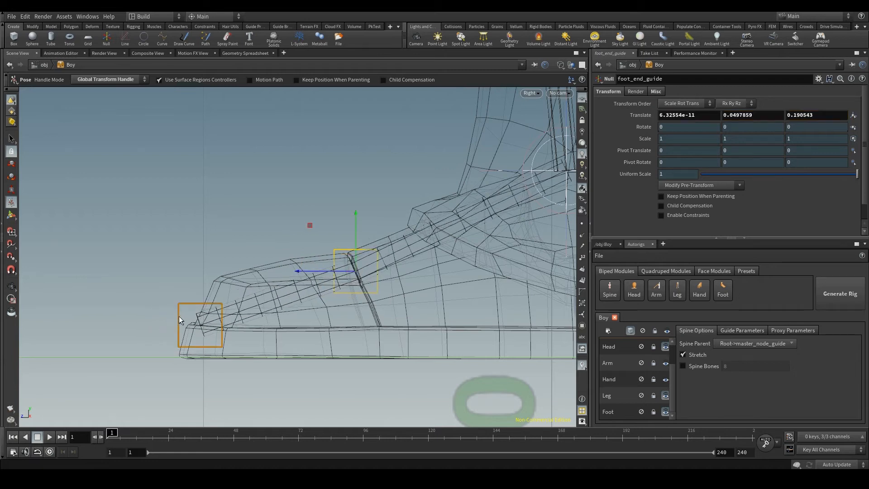
click(179, 320)
drag(179, 320, 188, 355)
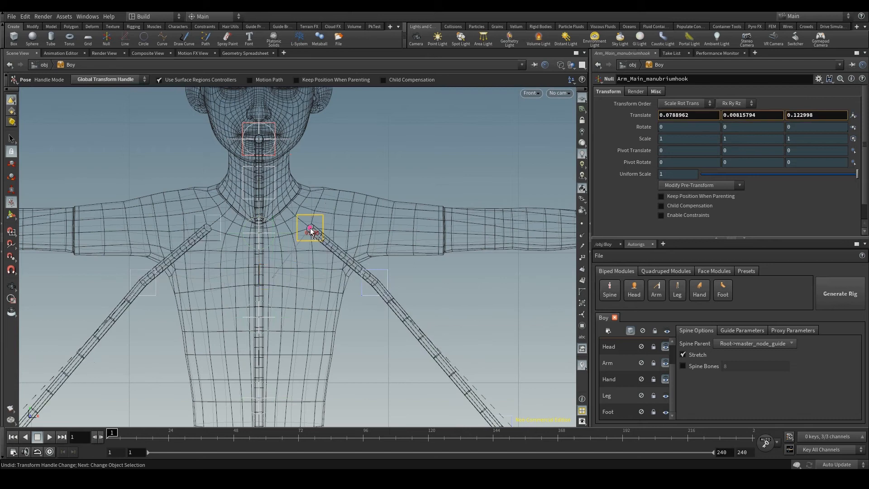
Place Arm_Main_manubriumhook at the inner end of the collarbone, at about 0.010 in Y and -0.009 in Z
key(Escape)
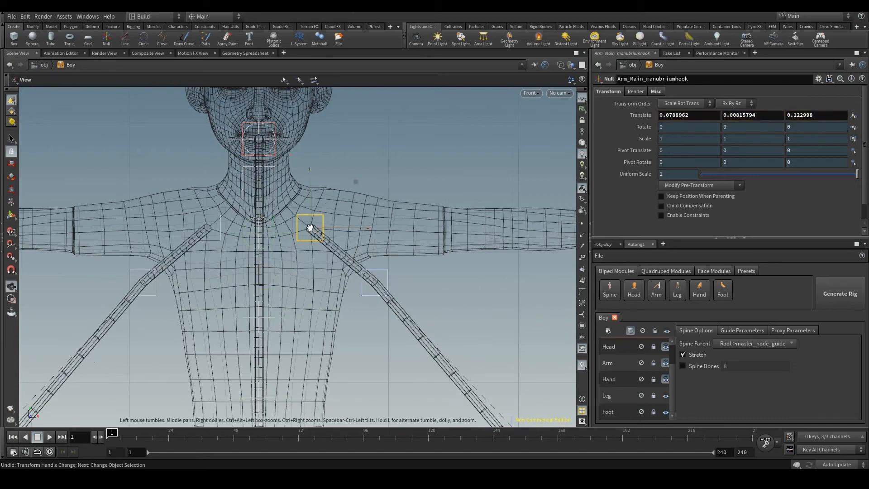
drag(310, 227, 328, 188)
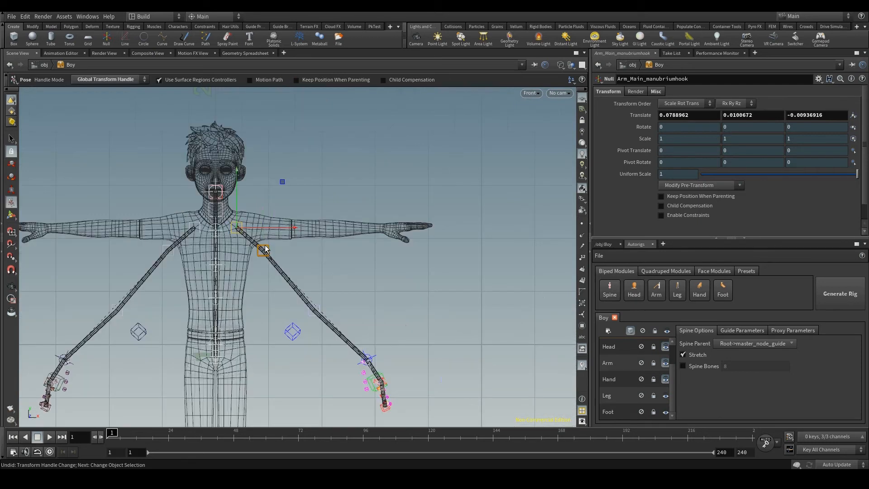
Place Arm_Main_shoulderhook inside the shoulder joint, at about 0.158 in X, 0.007 in Y and -0.015 in Z
drag(258, 249, 258, 230)
scroll(253, 217, up, 5)
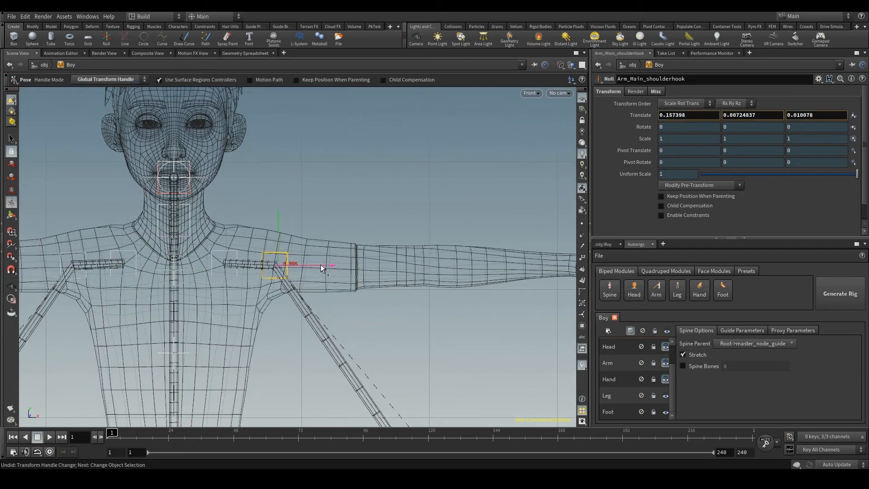
drag(321, 264, 225, 345)
key(space+2)
drag(286, 265, 287, 312)
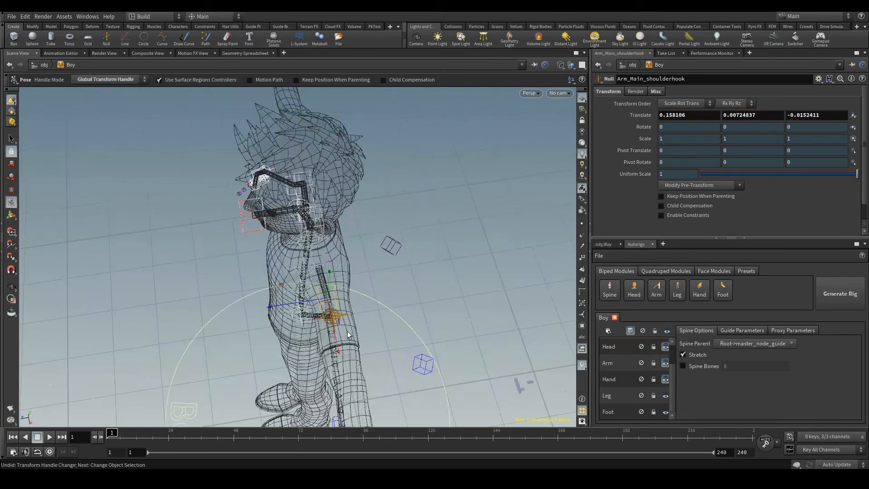
In the front view, raise Arm_Main_wristhook to the wrist at about 0.012 in Y and Arm_Main_elbowhook to the elbow at about 0.010
key(space+3)
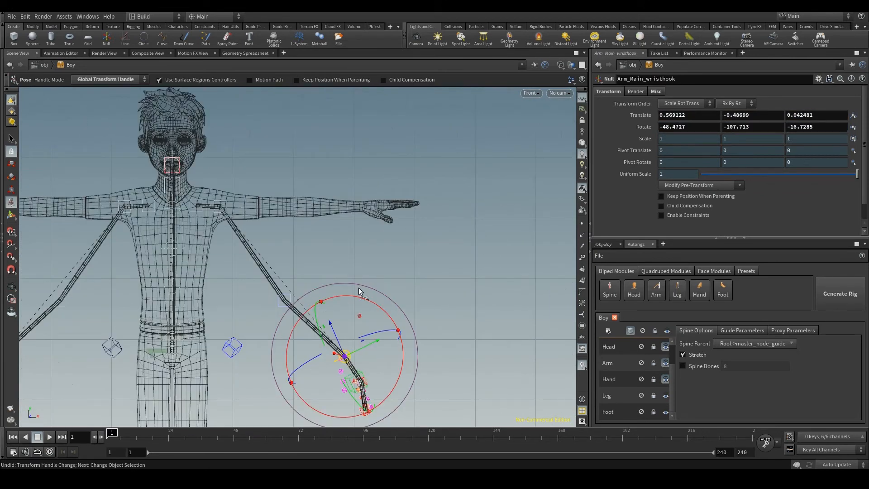
drag(345, 356, 360, 205)
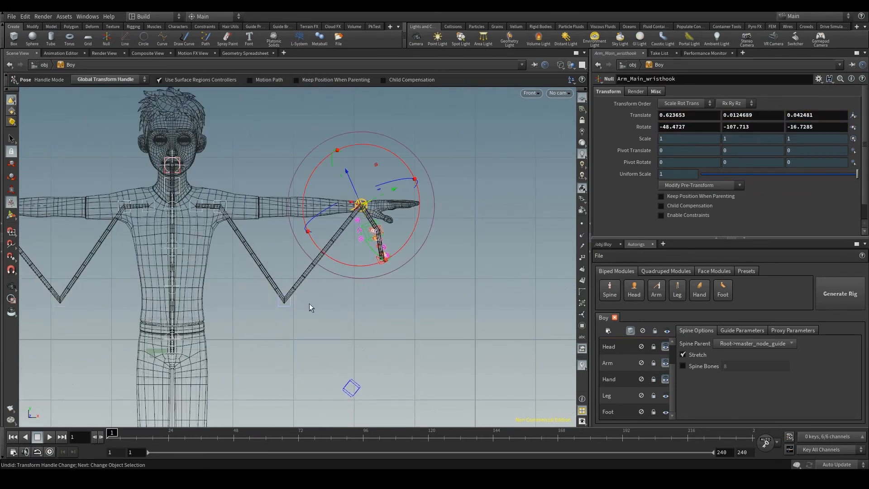
click(286, 308)
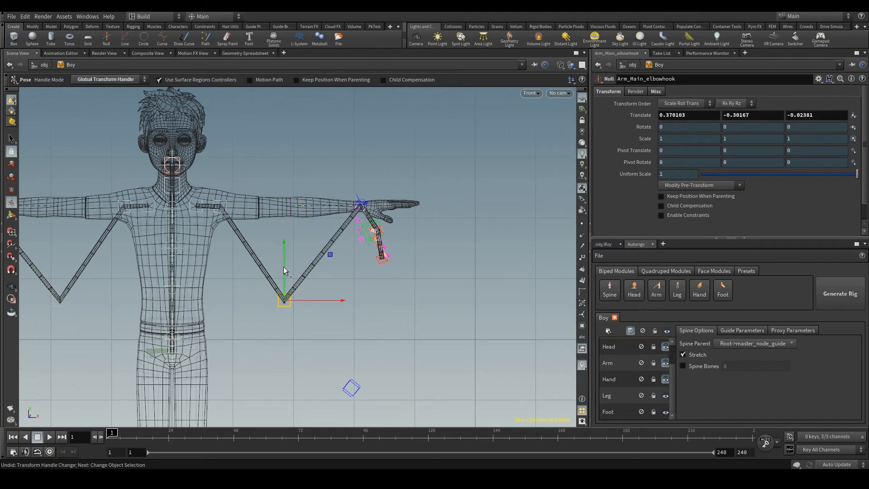
drag(284, 267, 295, 174)
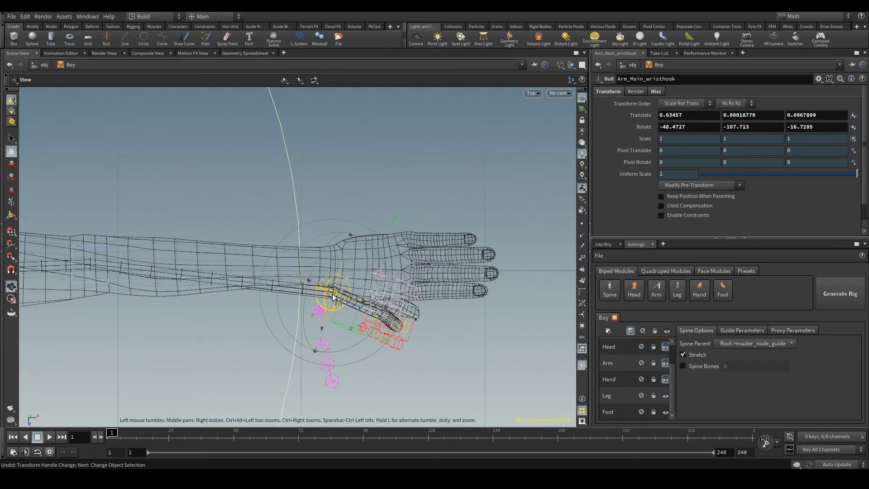
In the top view, centre Arm_Main_wristhook in the wrist at about -0.020 in Z and shift Arm_Main_elbowhook back to about -0.034
drag(333, 297, 334, 267)
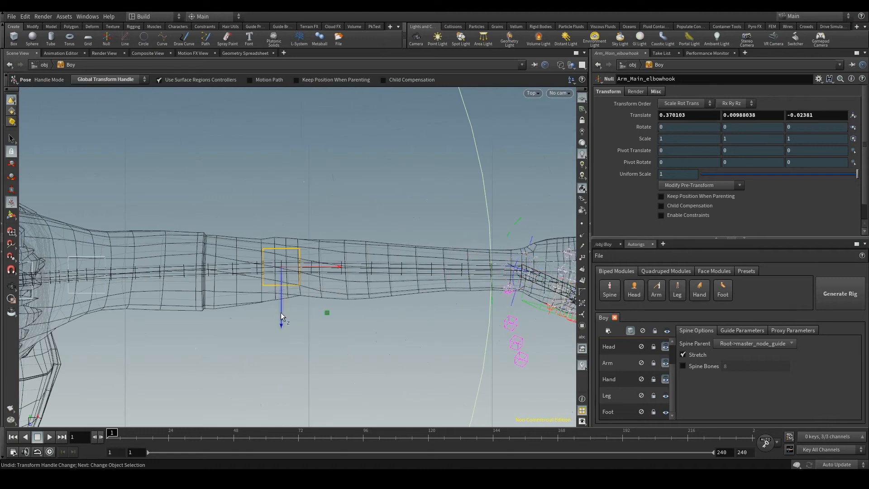
drag(282, 313, 285, 304)
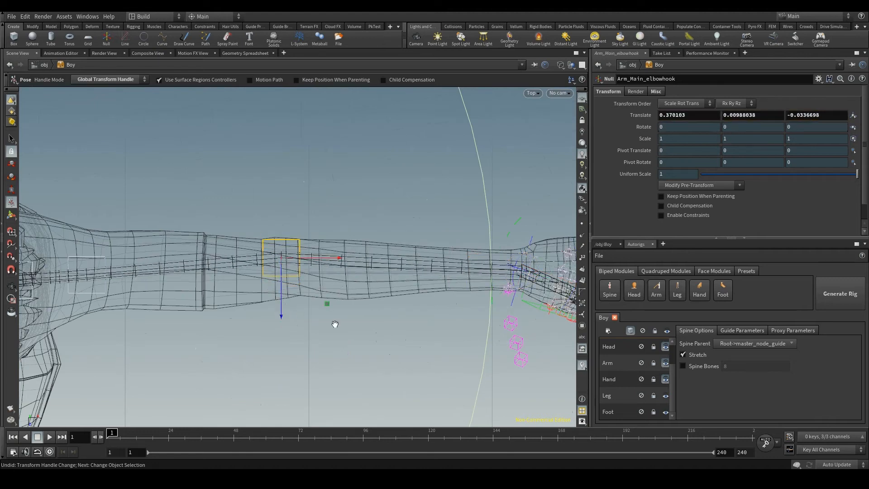
drag(325, 258, 331, 257)
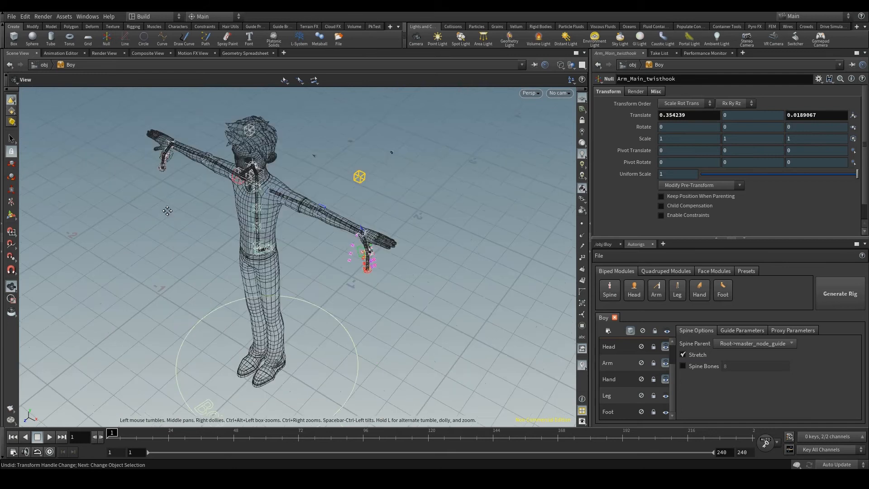
Move hand_finger_root_guide into the palm, hand_end_guide to the base of the fingers and finger_end_guide to the fingertips
middle_drag(193, 313, 192, 341)
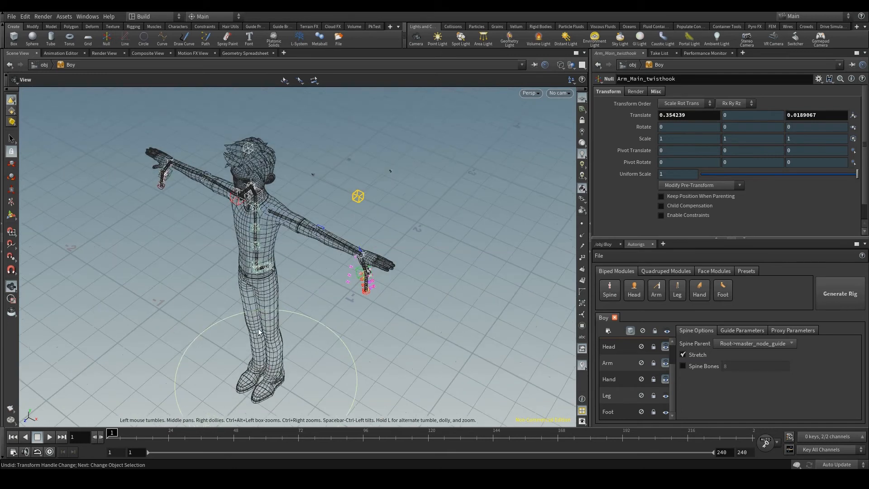
drag(259, 332, 256, 330)
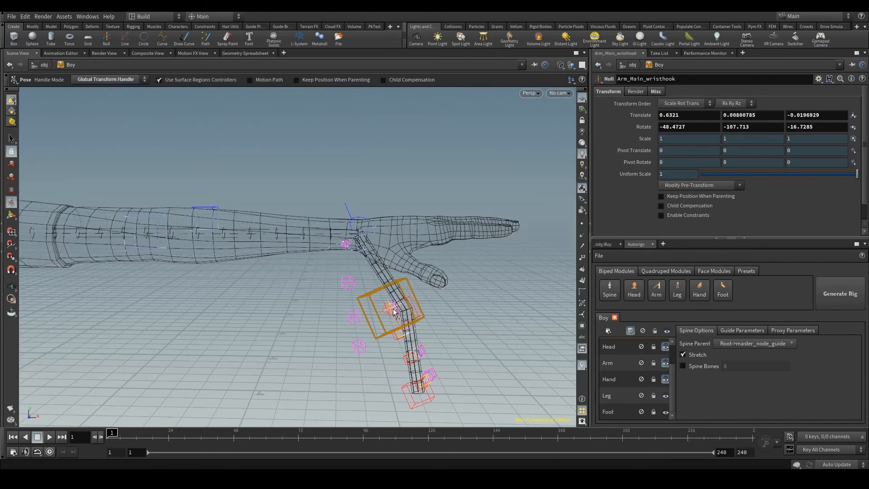
click(392, 311)
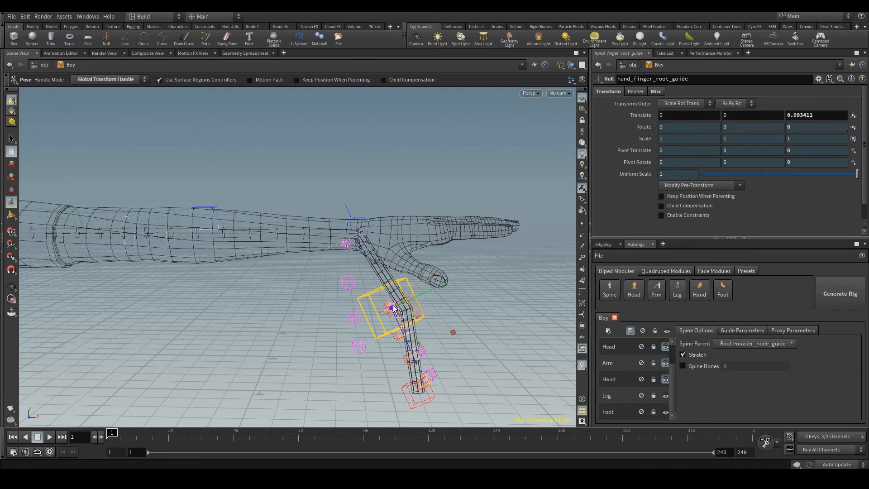
drag(392, 311, 409, 235)
click(417, 316)
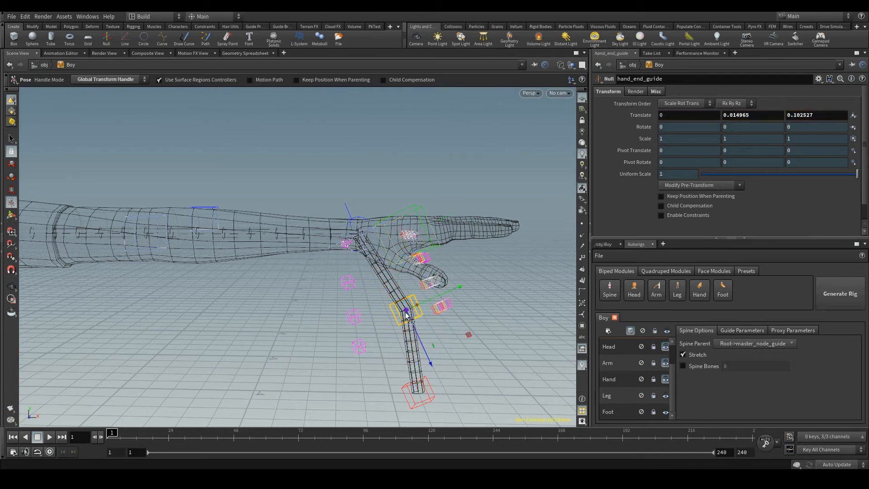
drag(418, 316, 529, 233)
click(442, 330)
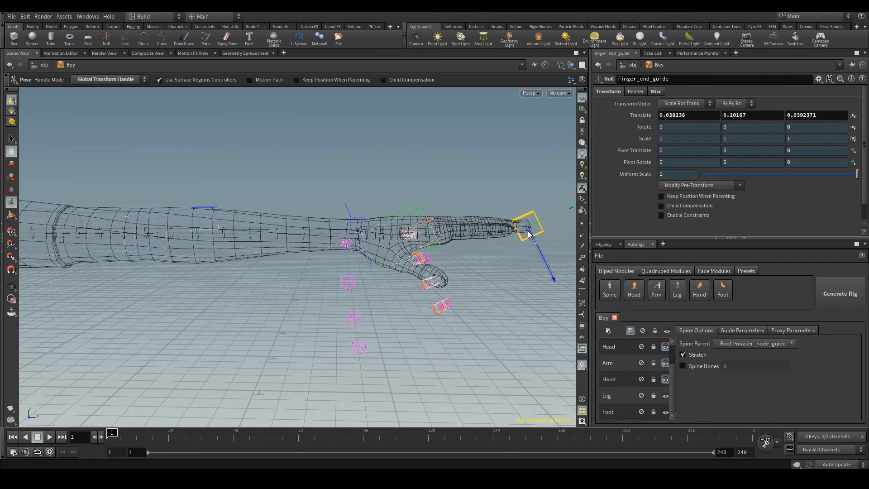
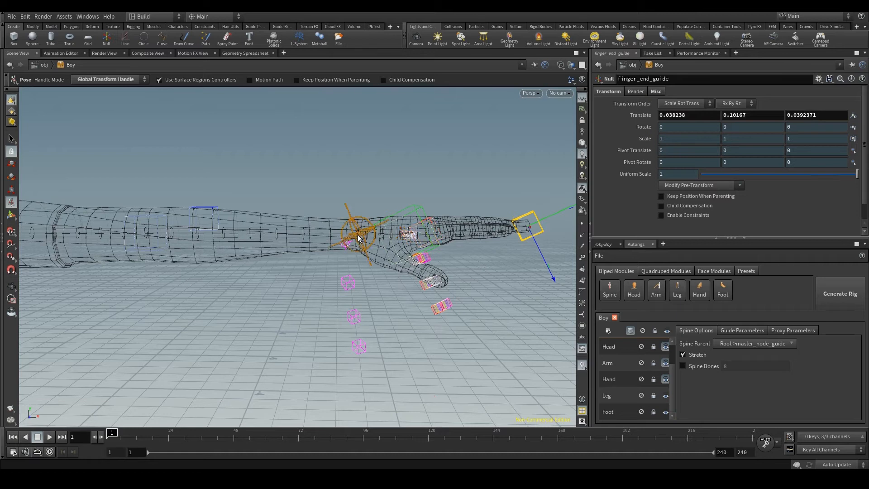
Undo the recent moves of the finger end, hand end and hand-finger root guides
key(ctrl+z)
key(ctrl+z)
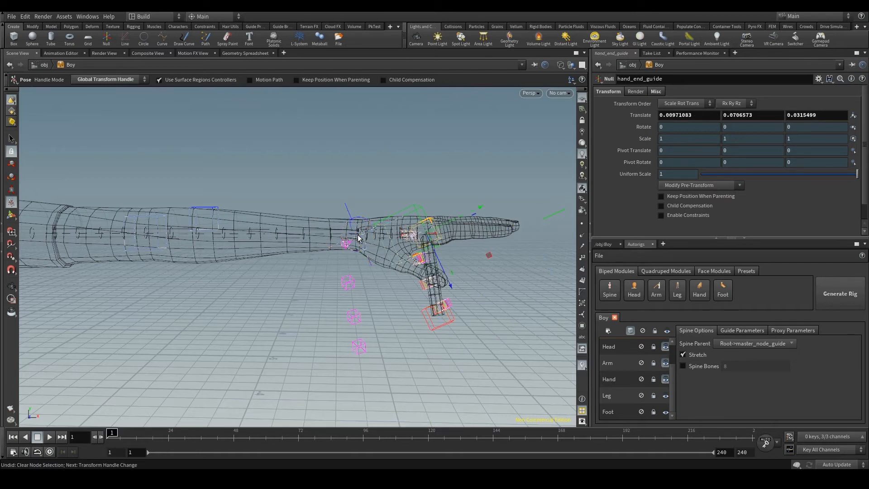
key(ctrl+z)
key(ctrl+z)
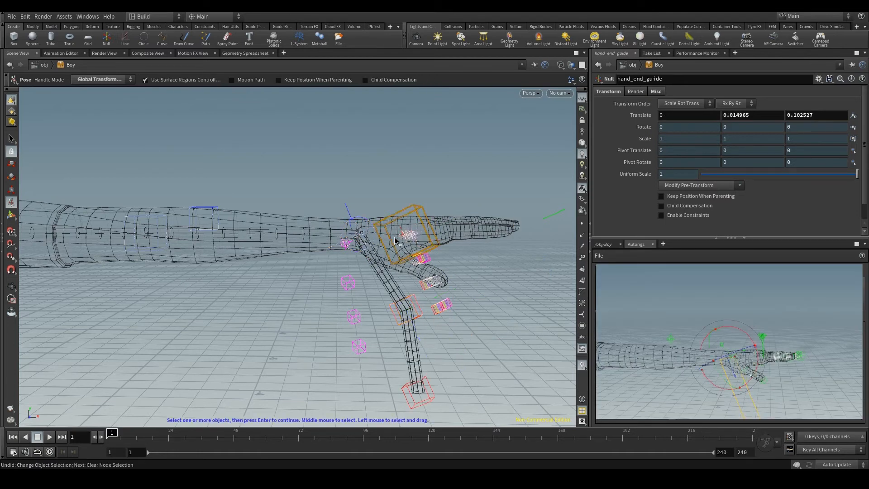
key(ctrl+z)
key(ctrl+z)
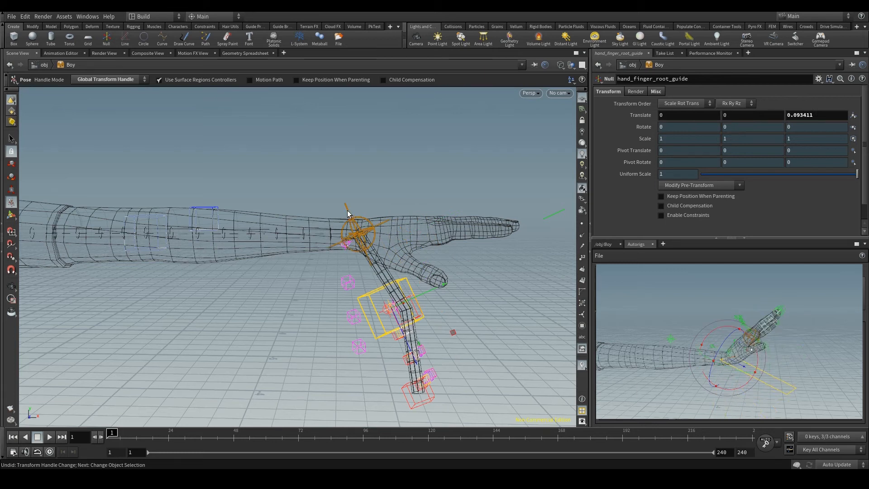
From the top view, move hand_finger_root_guide to the middle of the palm, at about 0.020, 0.002, 0.080
click(385, 233)
drag(419, 238, 398, 158)
key(space)
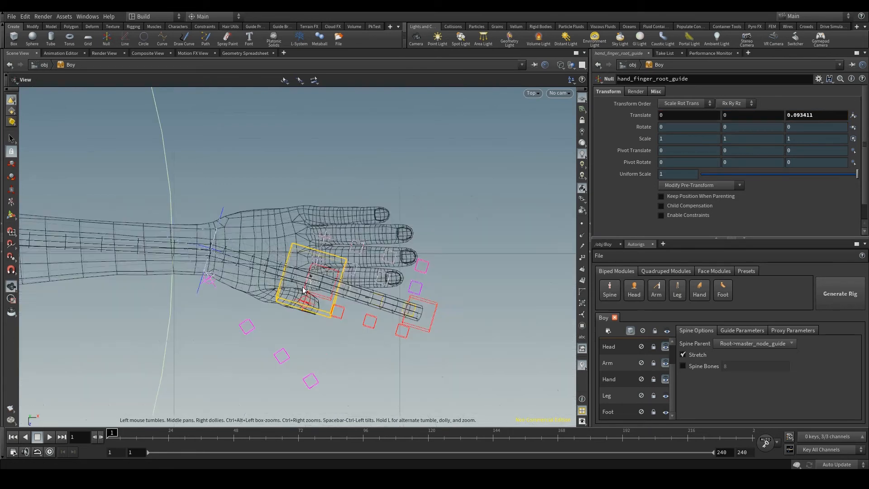
right_drag(303, 287, 319, 280)
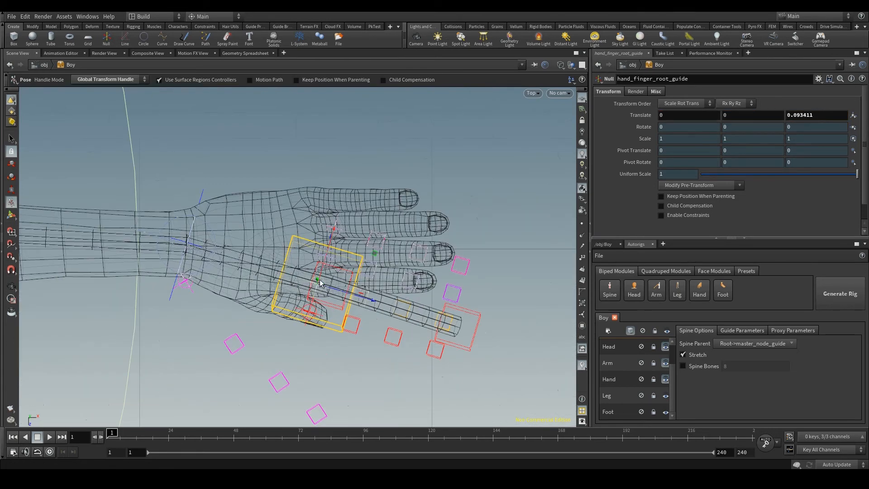
drag(318, 286, 308, 252)
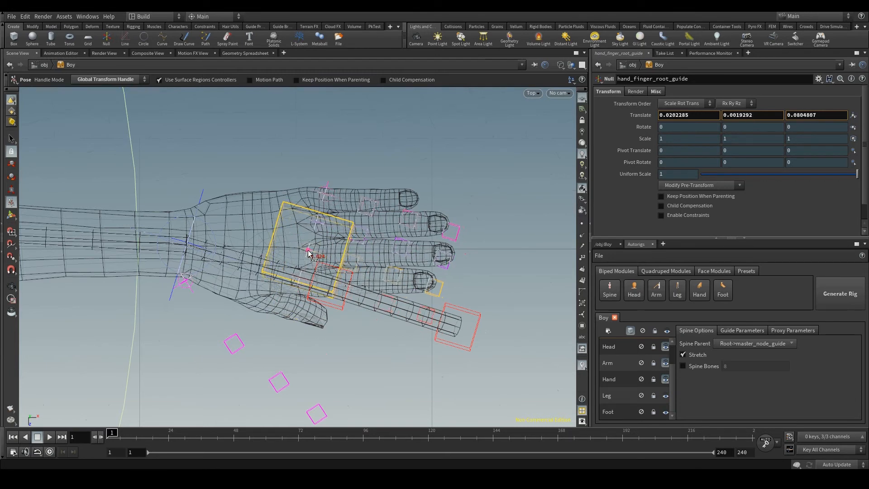
Move hand_end_guide to the palm centre near the knuckles and the finger end guide to the middle fingertip
click(329, 286)
drag(330, 287, 307, 252)
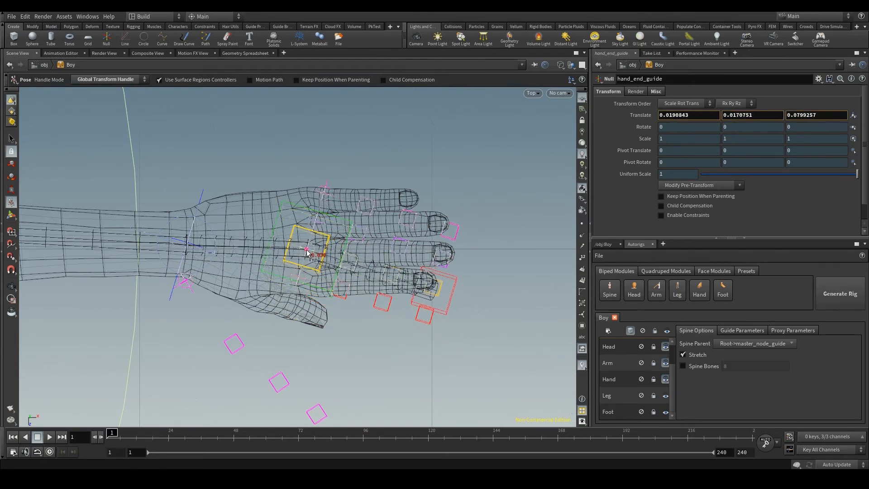
click(432, 286)
drag(432, 286, 456, 259)
key(space)
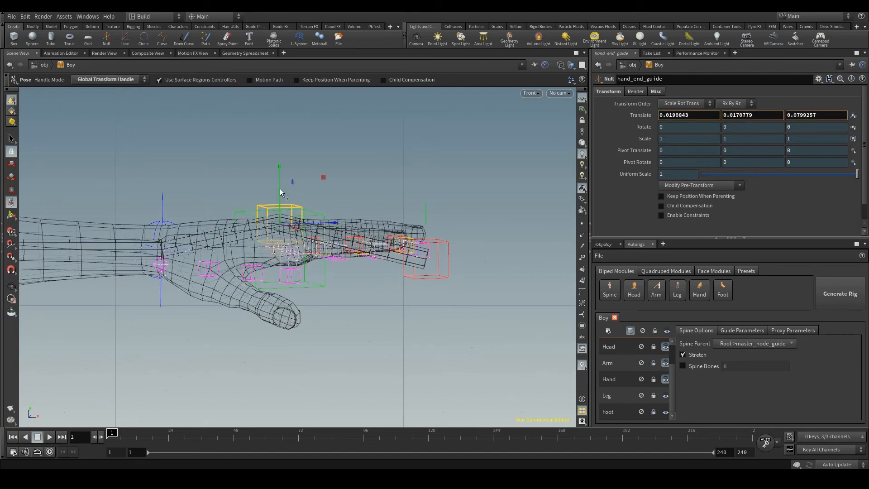
From the front view, lower hand_end_guide into the hand and raise the finger end guide to the fingertip level
drag(279, 189, 281, 205)
click(427, 283)
key(ctrl+z)
drag(426, 247, 425, 199)
click(428, 283)
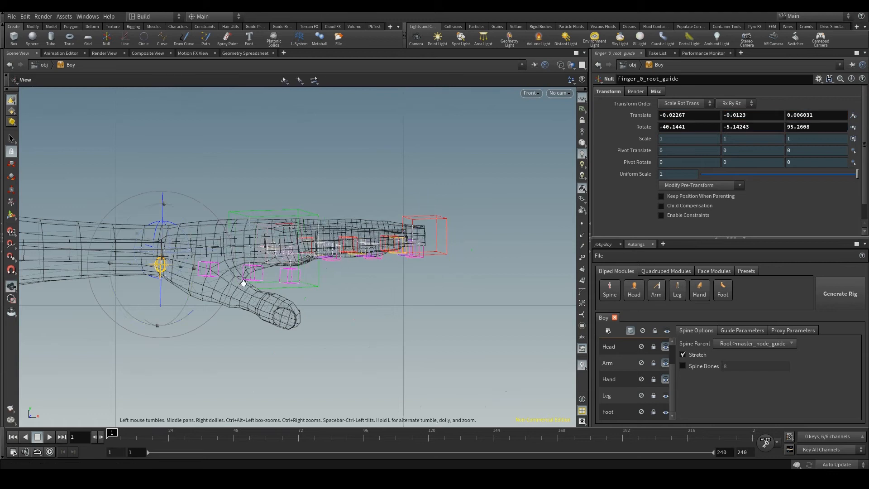
Move finger_0_root_guide into the base of the thumb, at about -0.005, -0.013, 0.028
key(space)
drag(217, 245, 183, 256)
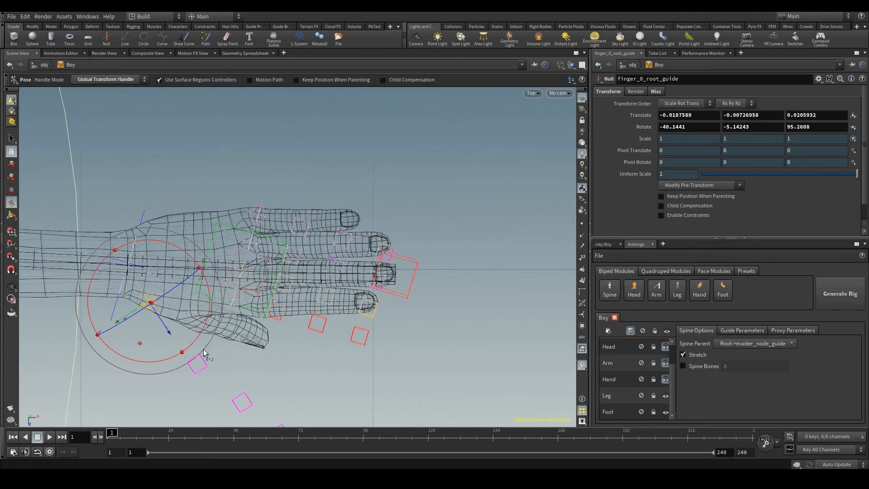
drag(146, 301, 155, 295)
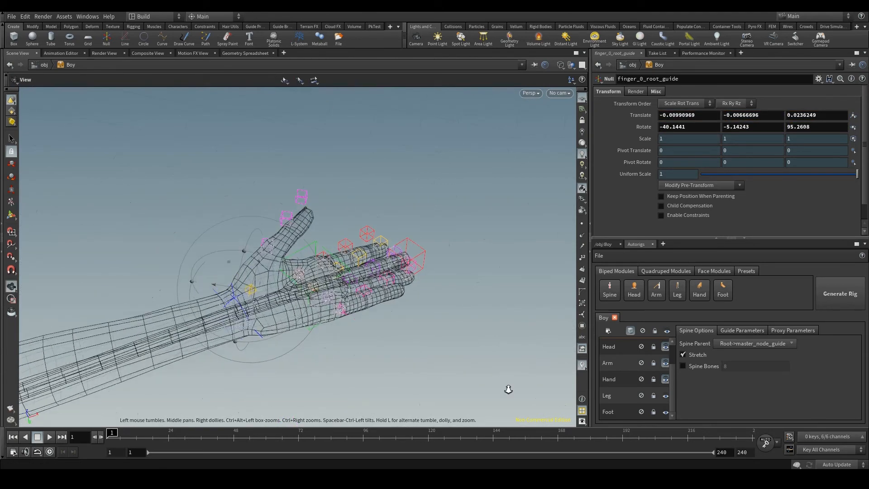
right_drag(508, 389, 452, 353)
drag(362, 335, 332, 326)
drag(204, 292, 216, 296)
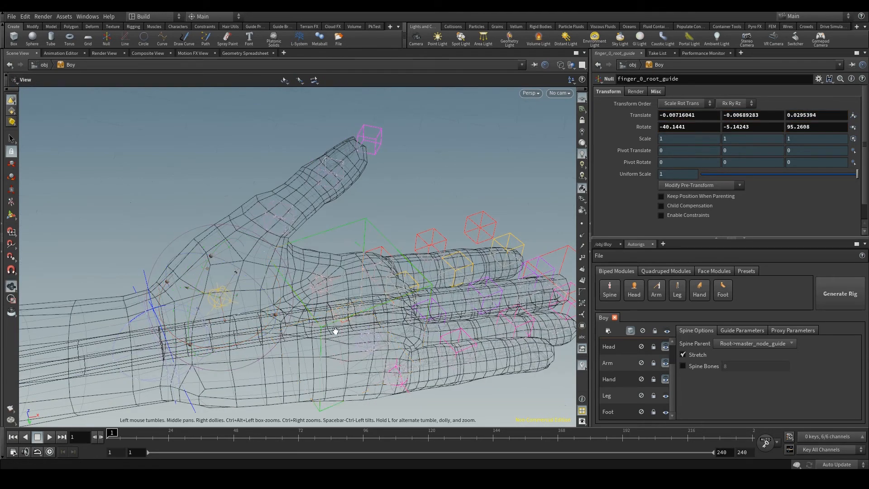
drag(334, 332, 353, 390)
drag(204, 295, 266, 306)
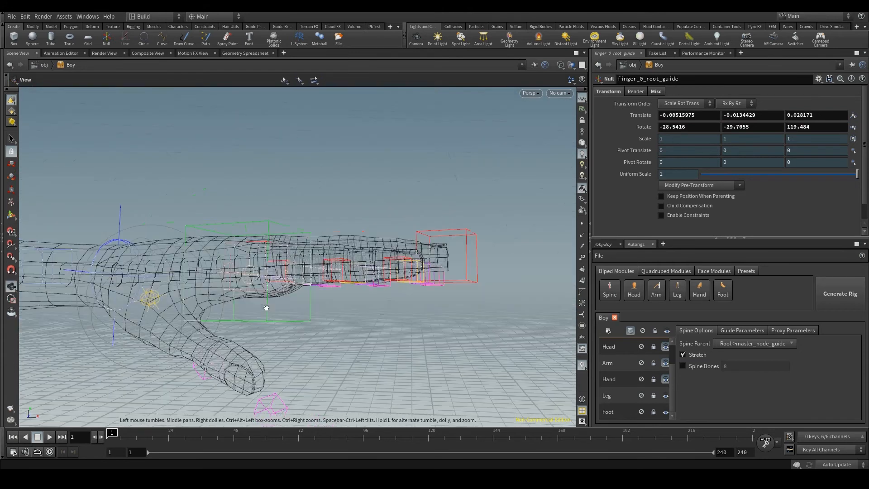
Rotate finger_0_root_guide to about -28.4, -22.4, 115.3 so the thumb guide chain follows the thumb
key(r)
drag(183, 311, 181, 297)
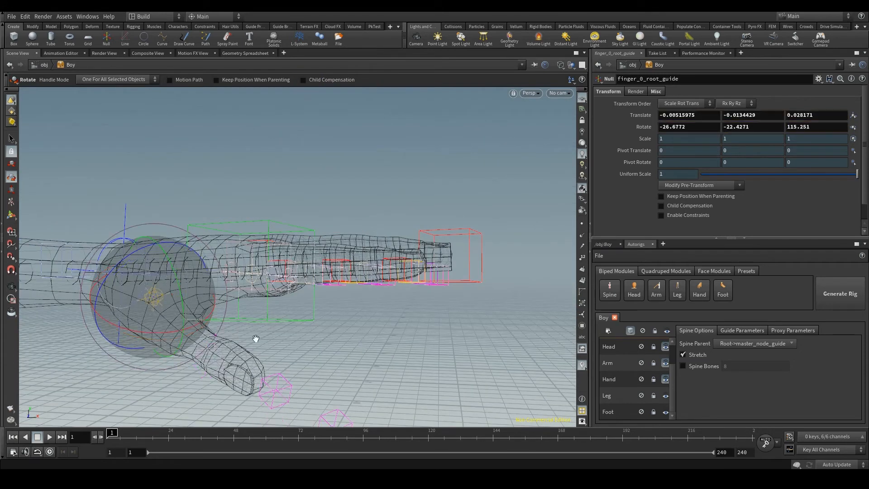
drag(254, 337, 362, 228)
scroll(352, 258, up, 2)
scroll(364, 275, up, 2)
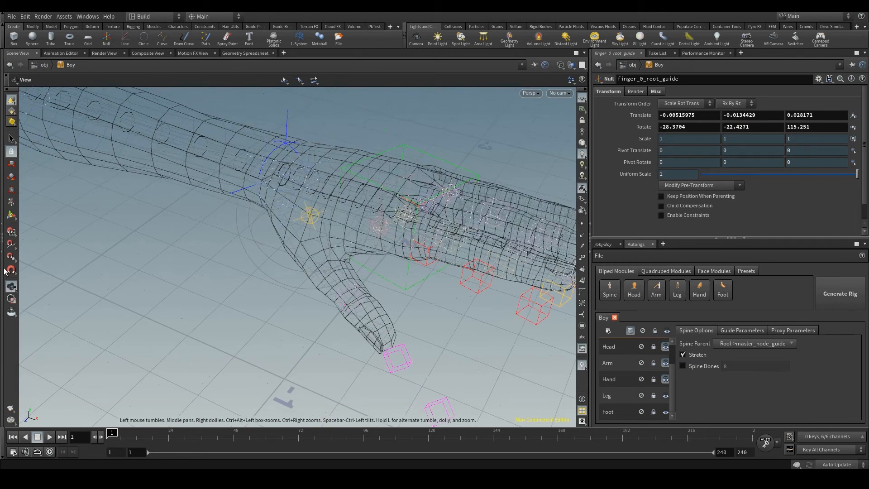
Turn on primitive snapping and snap finger_0_pphalanx_guide onto the thumb's joint
click(11, 245)
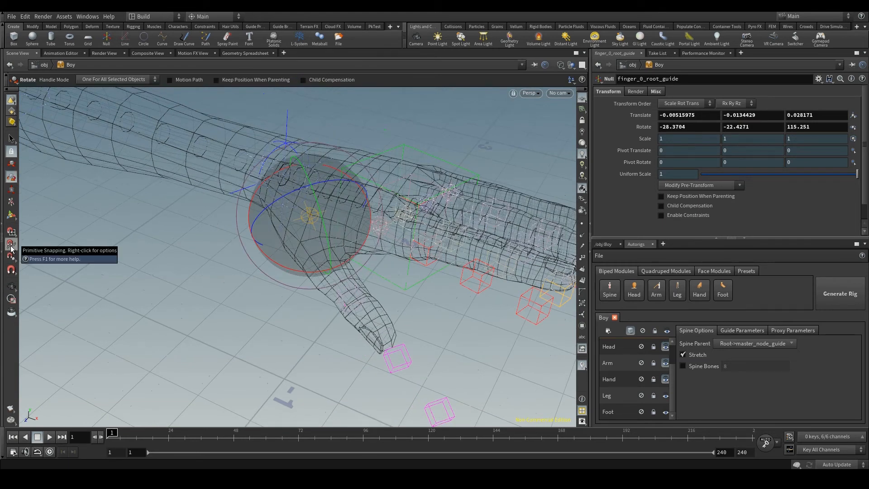
right_click(11, 246)
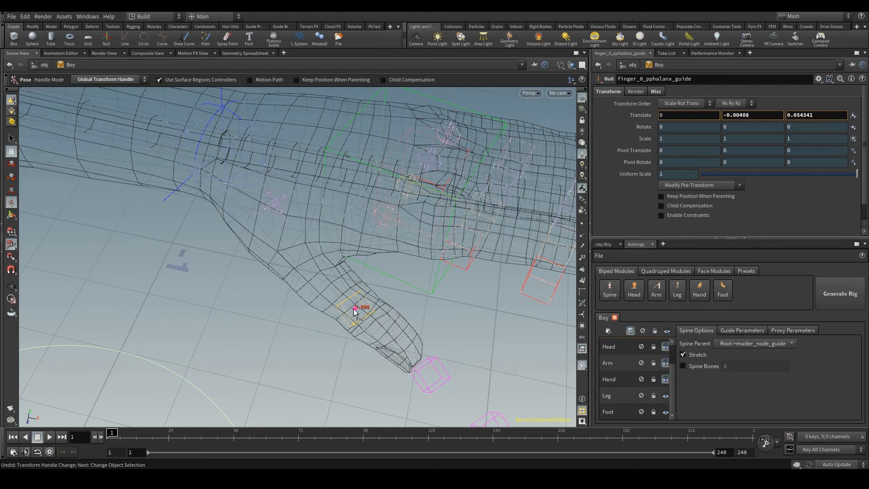
drag(354, 309, 304, 262)
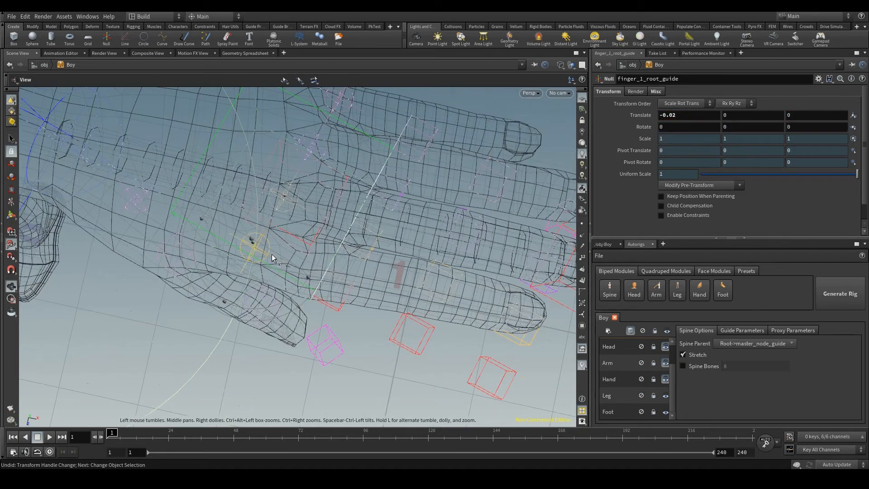
Place finger_1_root_guide at the index finger's base knuckle
alt+drag(258, 250, 312, 271)
key(space)
drag(449, 330, 364, 343)
Align finger_1_pphalanx_guide and the following index finger guides with the finger's joints up to the tip
click(340, 260)
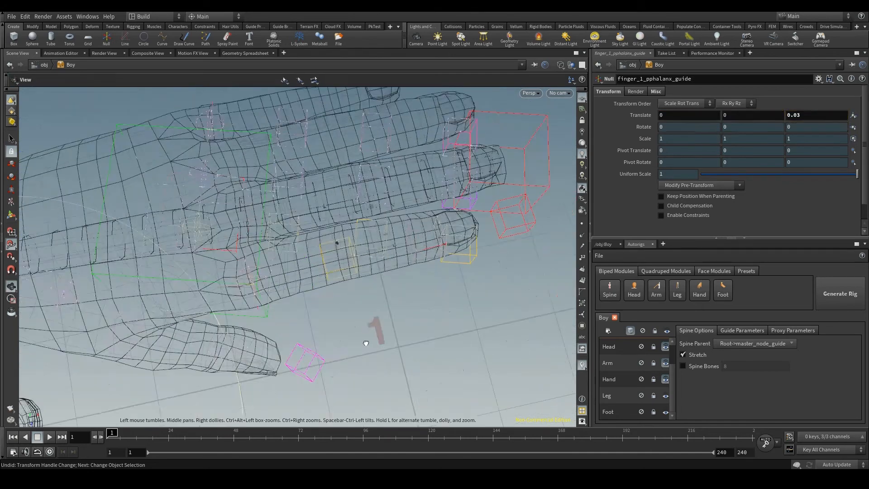
drag(340, 260, 353, 259)
drag(473, 267, 394, 285)
click(356, 237)
drag(355, 235, 357, 247)
drag(395, 285, 428, 339)
click(425, 259)
drag(425, 260, 394, 267)
drag(428, 339, 358, 280)
Position the middle finger's root and phalanx guides inside the finger at its knuckle and joints
click(316, 271)
click(378, 335)
click(242, 268)
drag(355, 247, 352, 258)
mouse_move(351, 258)
mouse_down()
mouse_move(330, 275)
mouse_move(365, 332)
mouse_move(389, 287)
mouse_move(326, 260)
mouse_move(375, 253)
mouse_move(318, 251)
mouse_move(363, 265)
mouse_up()
key(r)
key(ctrl+r)
click(364, 261)
mouse_move(369, 269)
mouse_down()
mouse_move(358, 268)
mouse_move(372, 265)
mouse_up()
click(374, 266)
mouse_move(372, 265)
alt+mouse_down()
mouse_move(377, 162)
mouse_move(317, 164)
mouse_move(448, 120)
mouse_move(365, 262)
alt+mouse_up()
drag(365, 262, 317, 204)
key(ctrl+z)
Snap finger_3_pphalanx_guide onto the ring finger's first joint
click(424, 275)
click(301, 211)
click(327, 304)
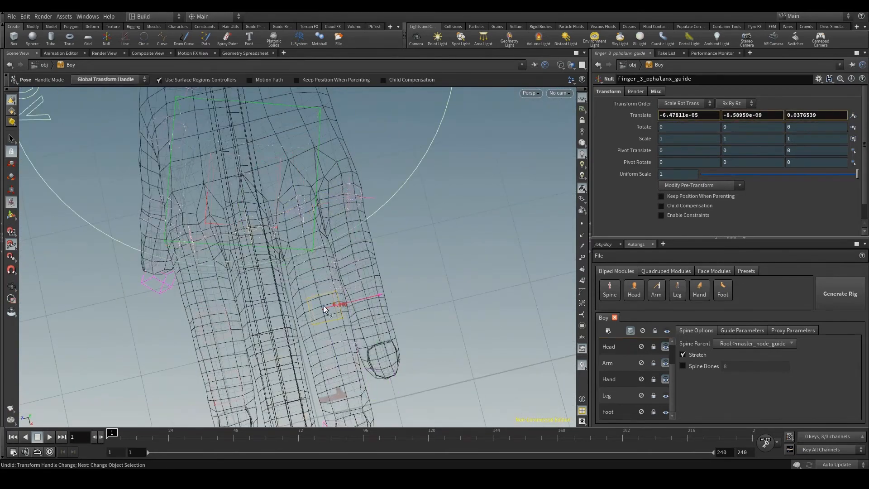
drag(326, 304, 323, 305)
alt+drag(323, 305, 350, 292)
key(ctrl+z)
Adjust the remaining phalanx guides of the middle and ring fingers to sit on their joints
alt+drag(349, 292, 317, 290)
click(262, 330)
alt+drag(262, 330, 317, 292)
click(340, 249)
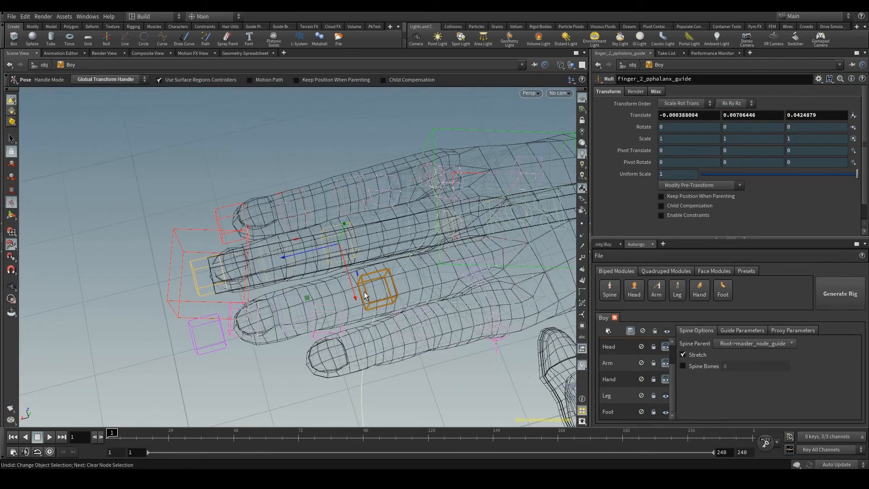
click(376, 292)
drag(377, 290, 322, 384)
key(ctrl+z)
click(304, 320)
drag(322, 384, 321, 368)
alt+drag(321, 368, 368, 312)
click(354, 286)
alt+drag(368, 313, 237, 335)
Snap the little finger's root and phalanx guides, including finger_4_mphalanx_guide, onto its knuckle and joints
scroll(367, 339, down, 3)
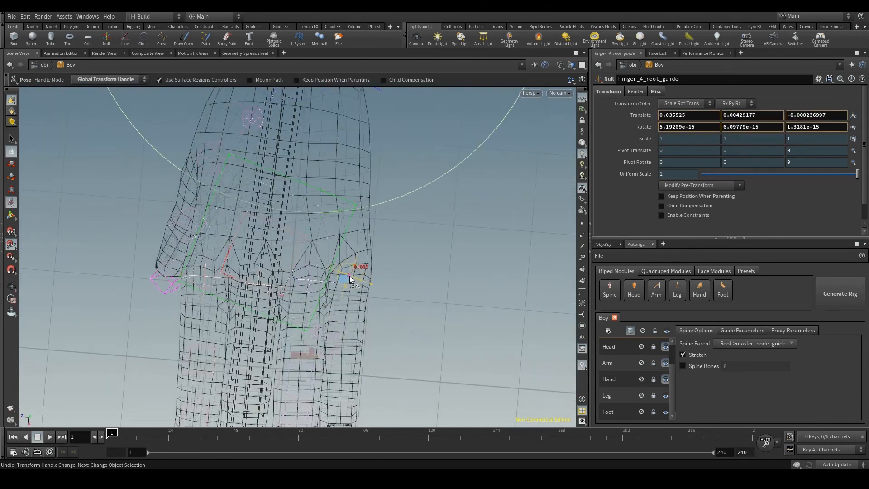
click(386, 328)
mouse_move(386, 327)
mouse_down()
mouse_move(395, 363)
mouse_move(469, 437)
mouse_move(387, 330)
mouse_up()
mouse_move(341, 292)
mouse_down()
mouse_move(338, 269)
mouse_move(398, 357)
mouse_move(342, 290)
mouse_up()
click(340, 333)
drag(341, 334, 346, 313)
drag(343, 385, 344, 358)
alt+drag(344, 358, 254, 222)
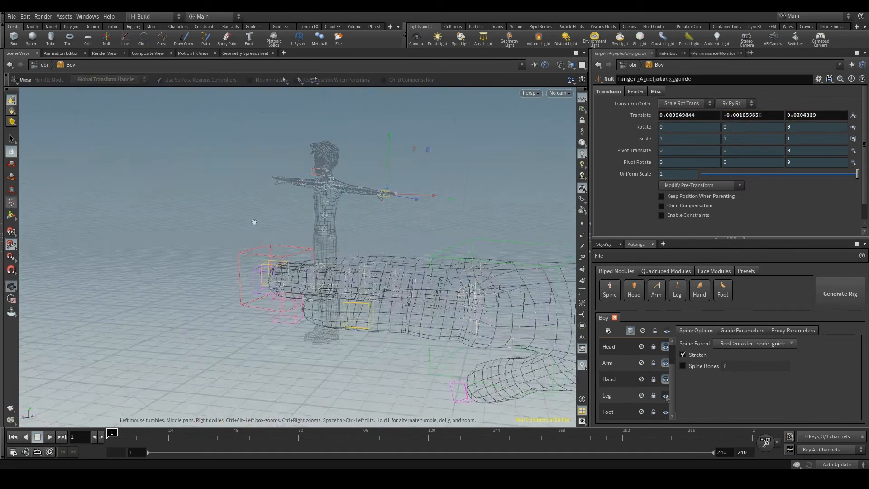
Make the guides of the Leg and Foot modules visible and open the options of both modules
scroll(254, 222, down, 5)
click(666, 396)
click(665, 412)
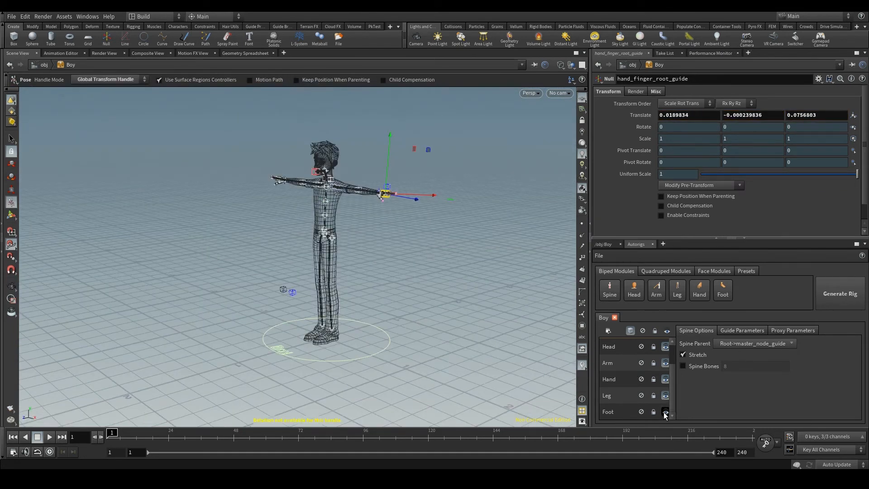
key(Escape)
drag(206, 229, 375, 303)
scroll(369, 284, up, 4)
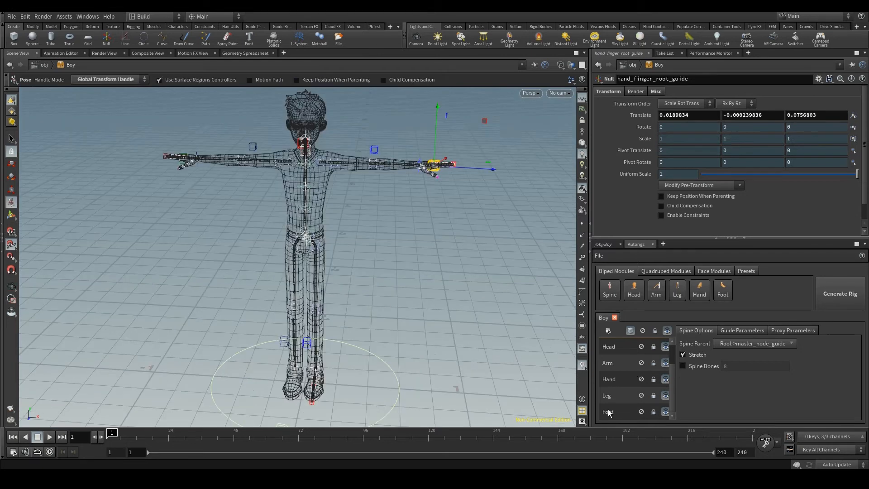
click(628, 415)
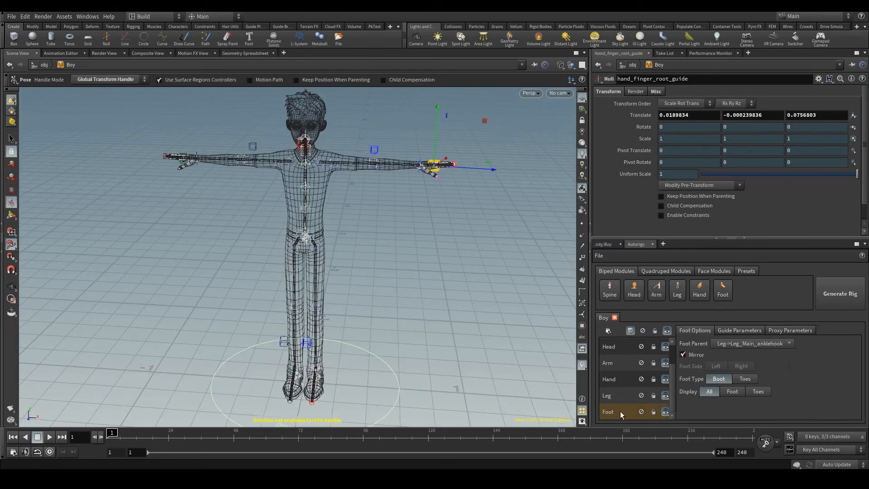
click(631, 397)
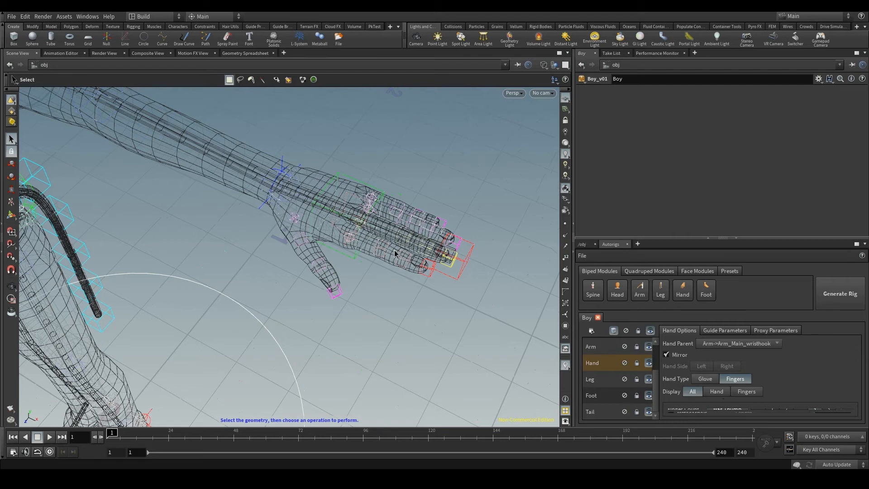
Switch the Hand module's type to Glove, inspect its guides, and set it back to Fingers
click(705, 378)
key(Escape)
drag(398, 243, 400, 186)
drag(470, 185, 373, 206)
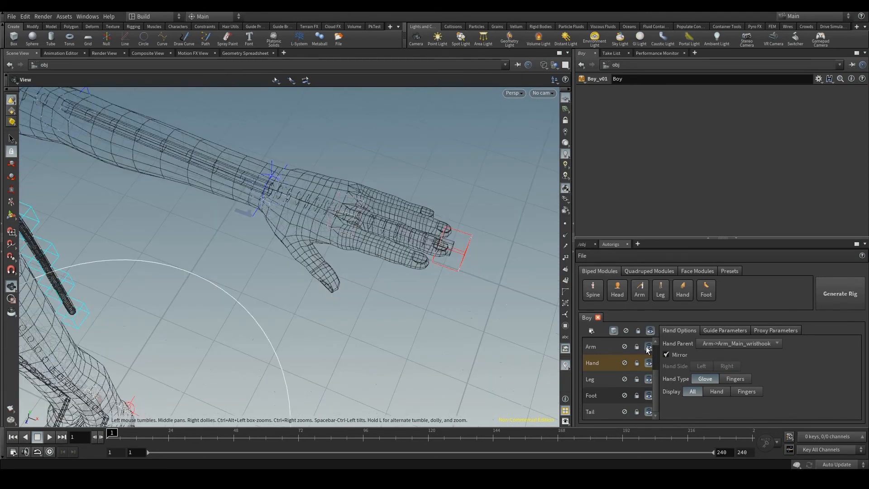
click(726, 379)
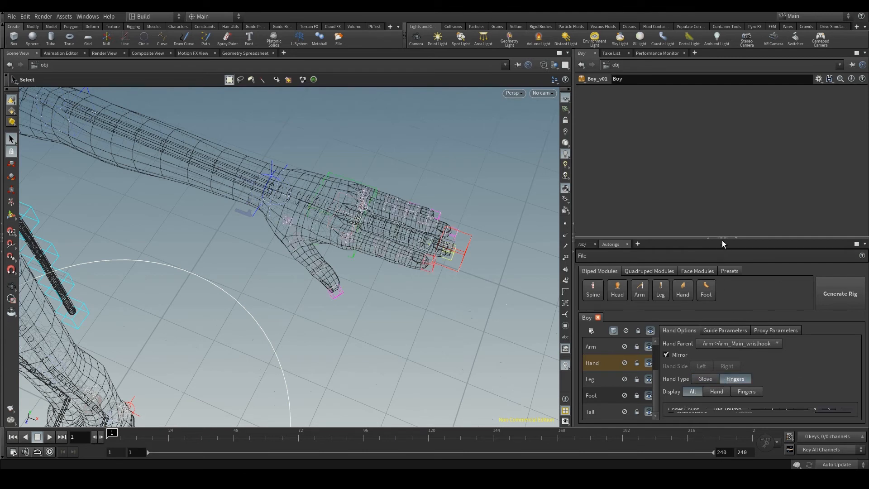
Enlarge the Autorigs area and limit the Hand module's display to Hand, finally to Fingers
drag(722, 239, 723, 187)
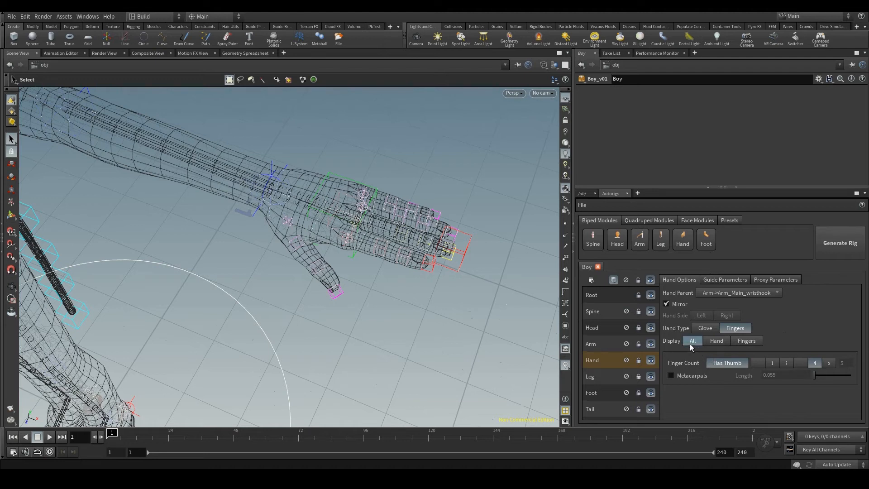
click(716, 341)
click(746, 340)
Turn off Has Thumb and reduce the Hand module's finger count stepwise through 2 and 1 to none
click(726, 363)
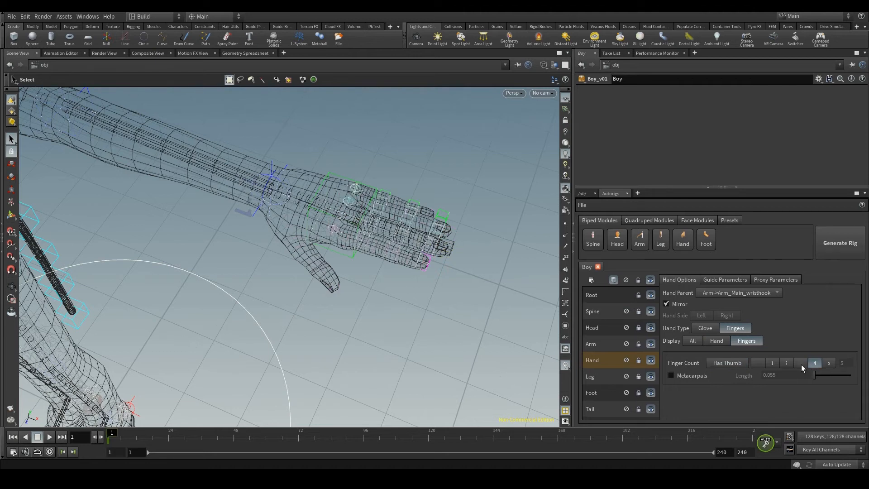
click(800, 363)
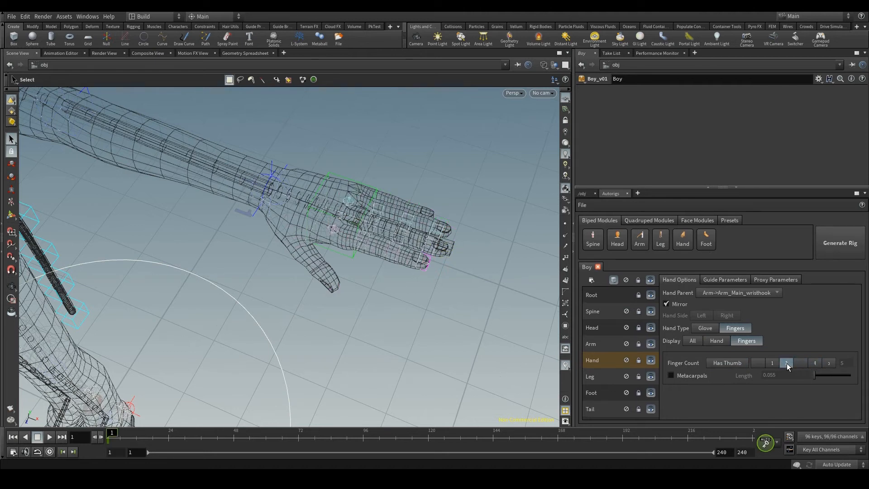
click(772, 363)
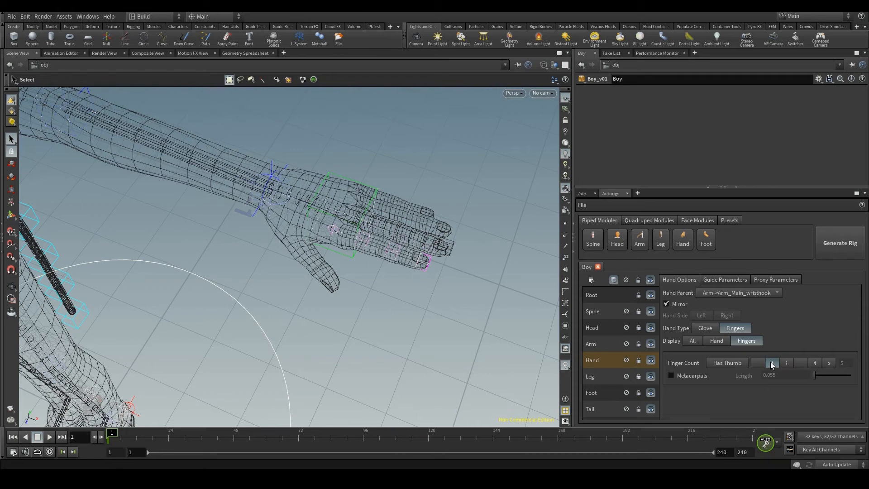
click(758, 363)
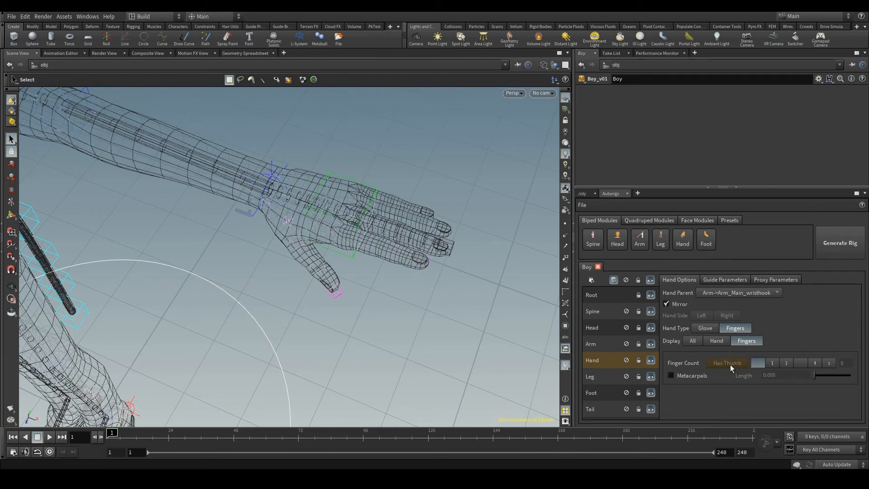
Restore the Hand module's thumb and a finger count of 4, and turn on Metacarpals
click(814, 363)
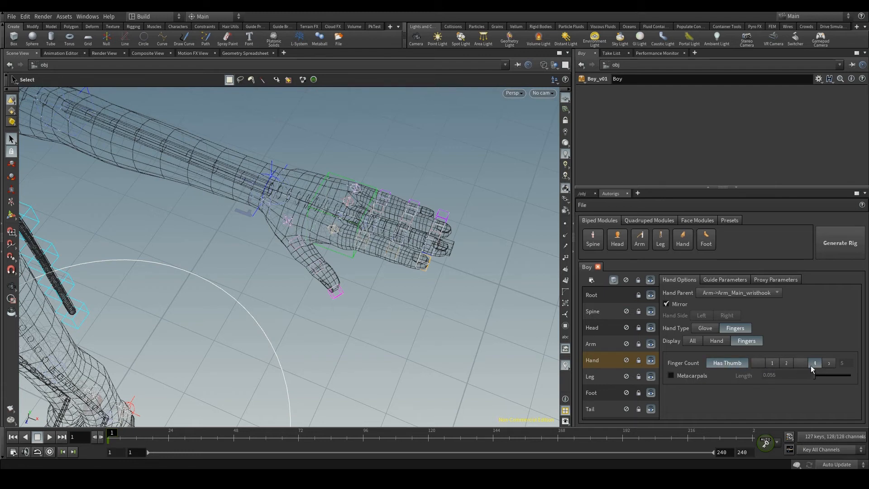
click(678, 376)
click(678, 376)
click(678, 376)
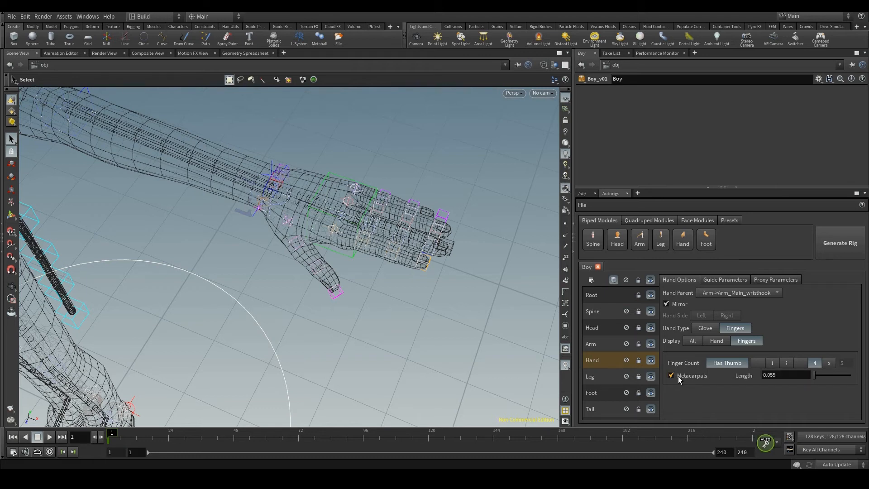
Undo the metacarpal length changes, turn Metacarpals off and set the Hand module's display to All
key(ctrl+z)
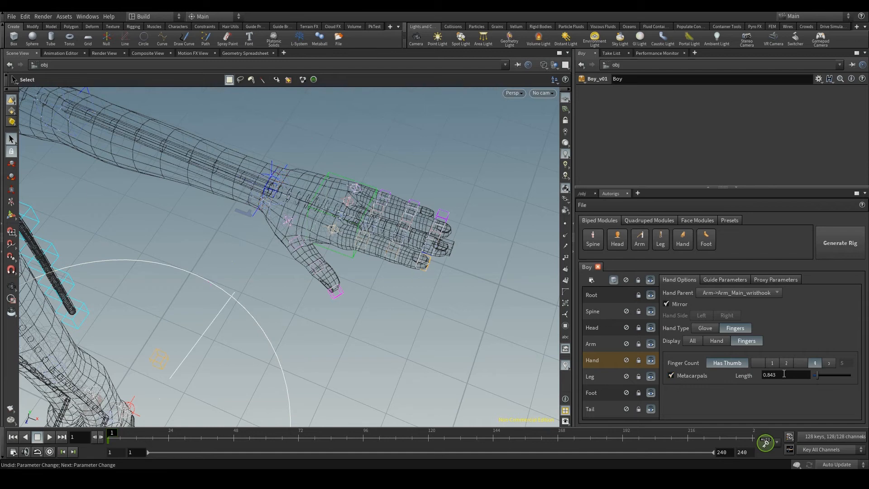
key(ctrl+z)
click(686, 375)
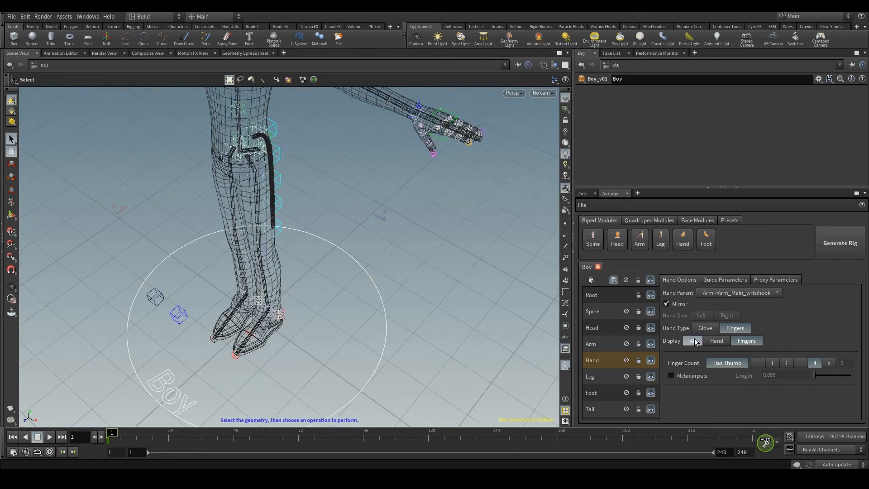
click(695, 341)
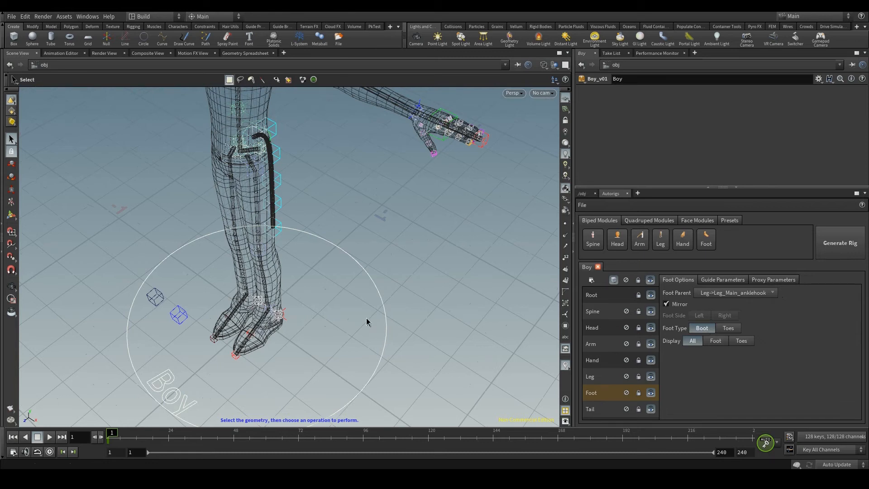
Set the Foot module's type to Toes and try its Metatarsals option, turning it off again
key(Escape)
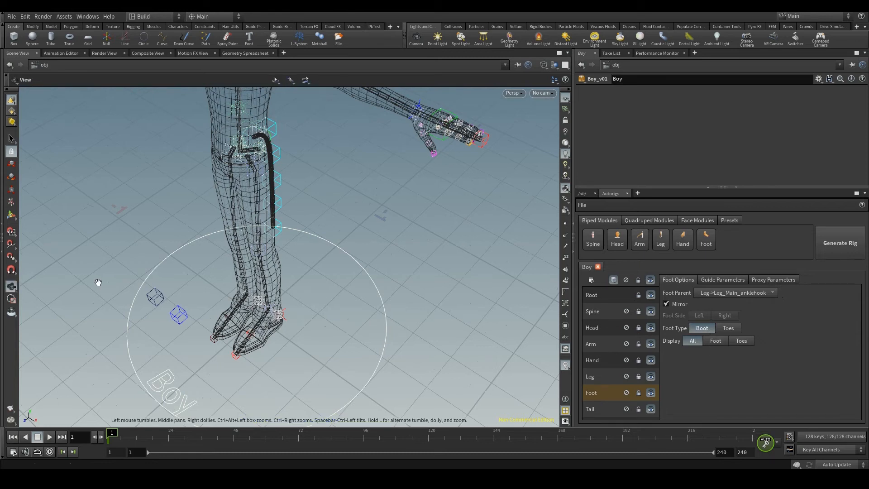
scroll(244, 299, up, 1)
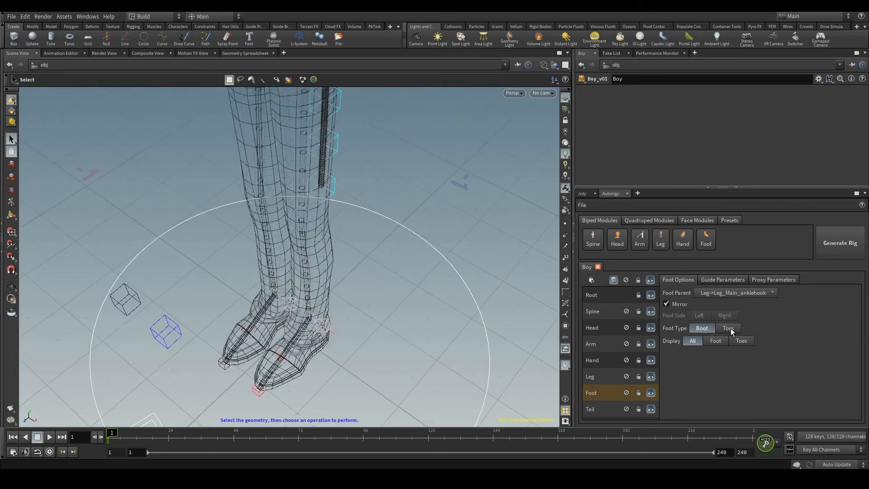
click(731, 329)
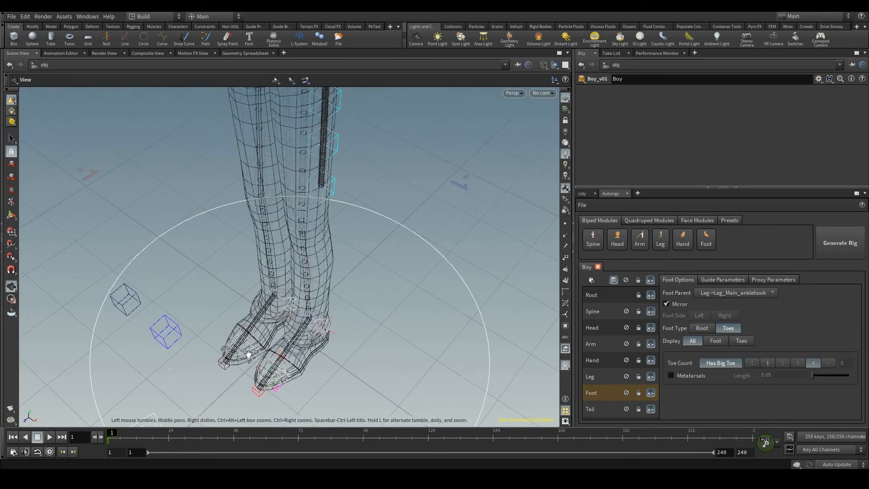
ctrl+alt+drag(235, 348, 317, 399)
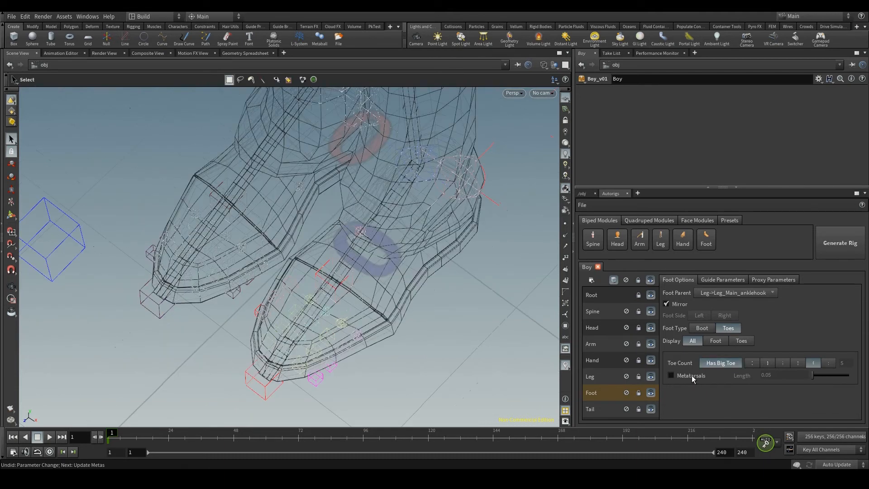
click(696, 376)
drag(812, 376, 810, 374)
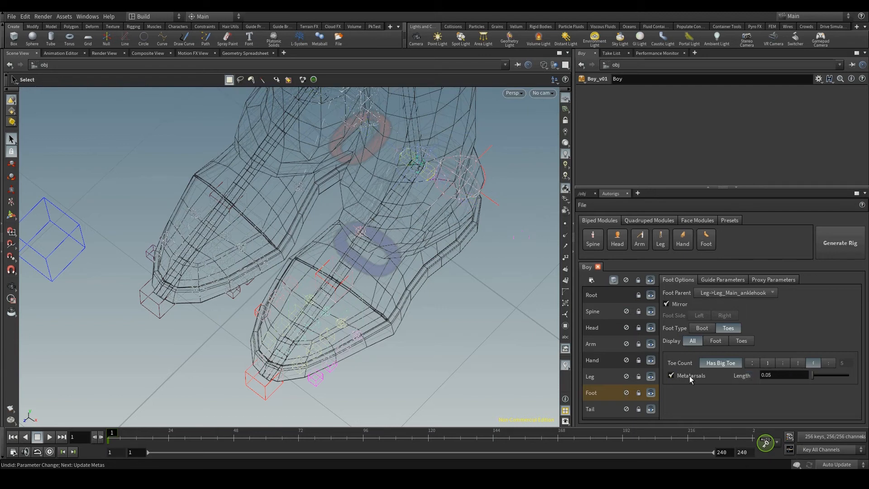
click(689, 376)
Reduce the Foot module's toe count stepwise through 3, 2 and 1, and restore it to 4
click(797, 363)
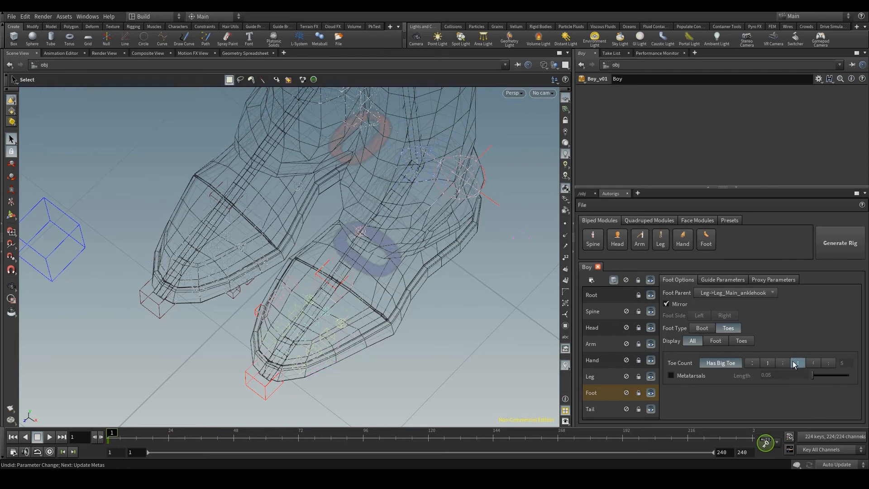
click(784, 363)
click(768, 363)
click(813, 363)
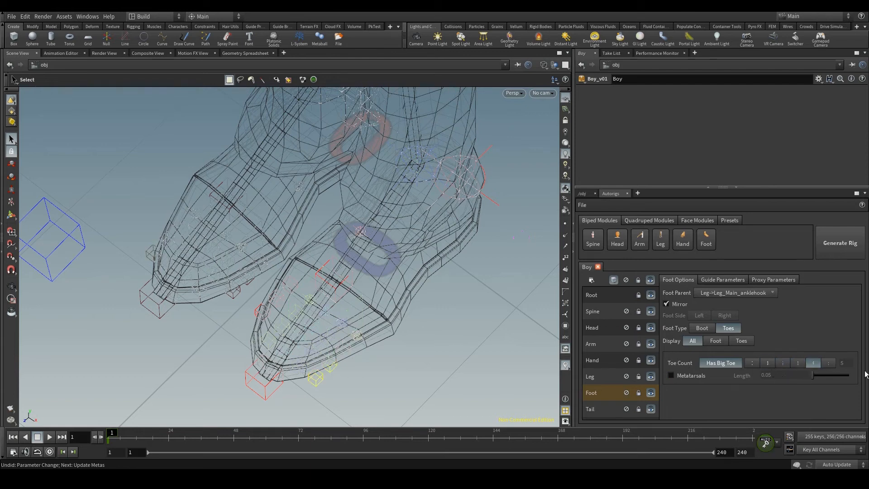
Set the Foot module's type back to Boot
key(space)
right_drag(334, 258, 104, 181)
middle_drag(104, 181, 378, 243)
right_drag(377, 243, 193, 183)
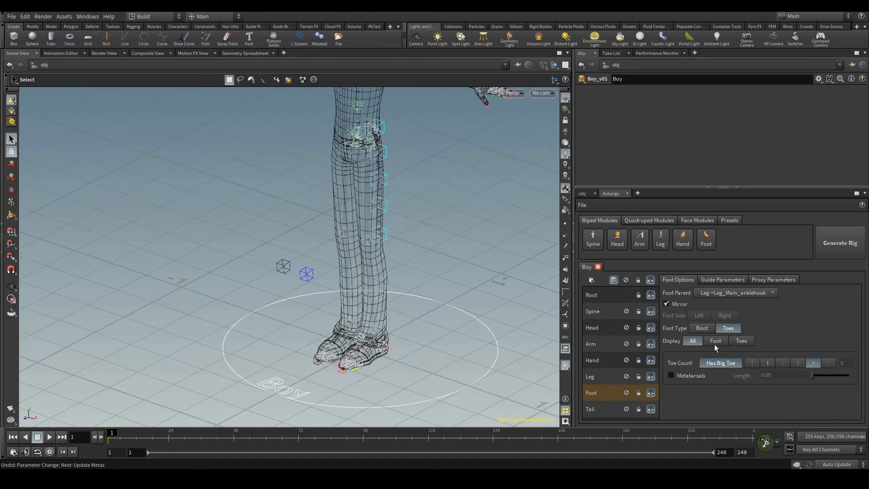
click(707, 328)
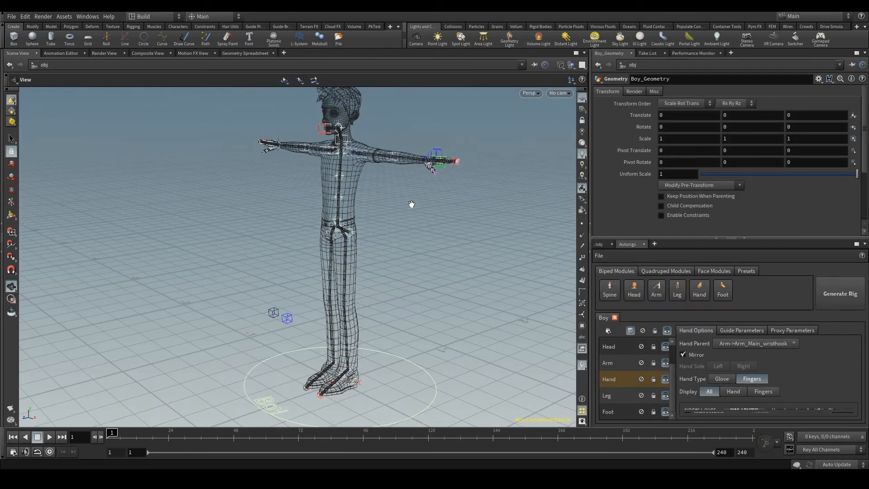
Open the Boy_Geometry network and move the delete2 node beside BodyDel
drag(420, 226, 572, 247)
click(600, 245)
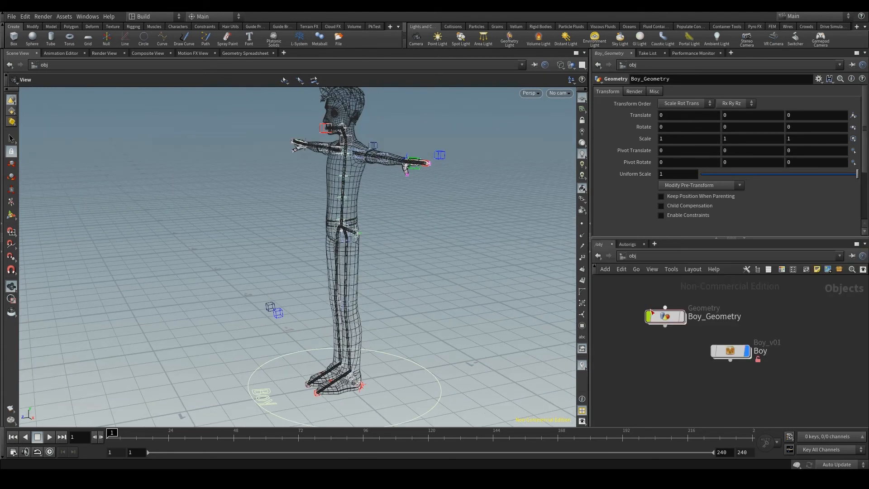
double_click(661, 317)
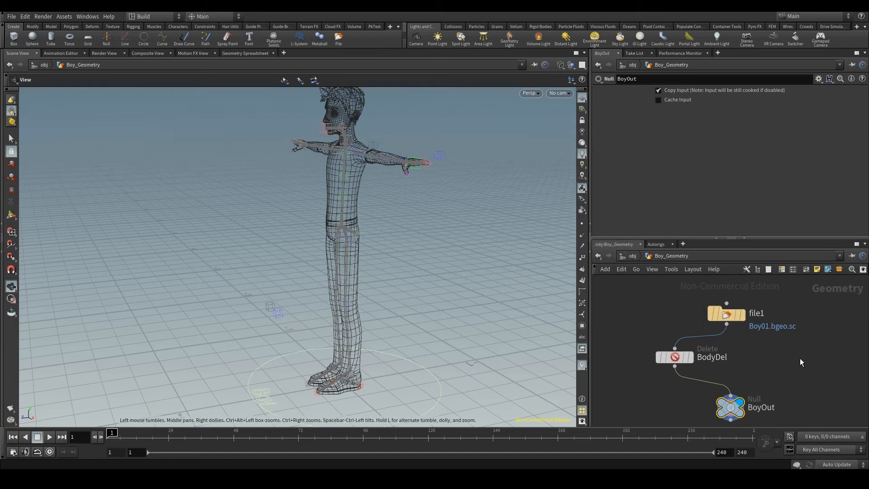
scroll(802, 362, down, 3)
middle_drag(802, 361, 739, 352)
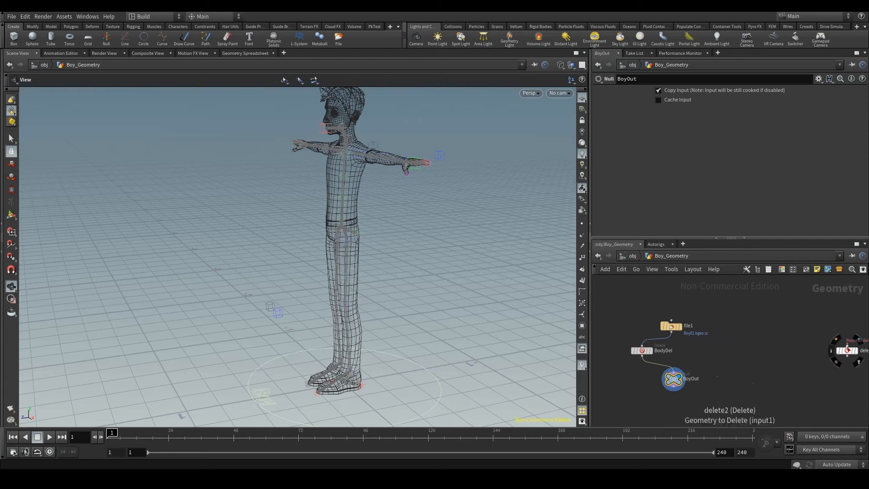
drag(848, 351, 720, 352)
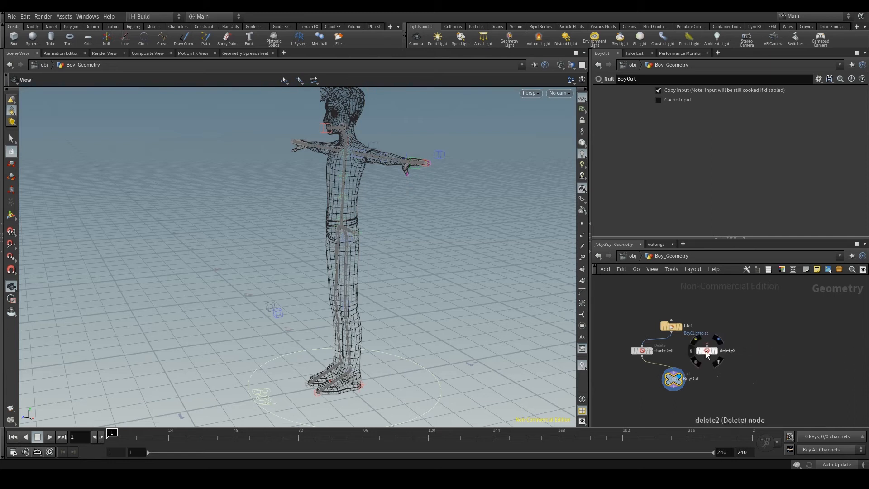
Connect file1 to the delete2 node and display delete2's output in the viewport
scroll(489, 289, up, 2)
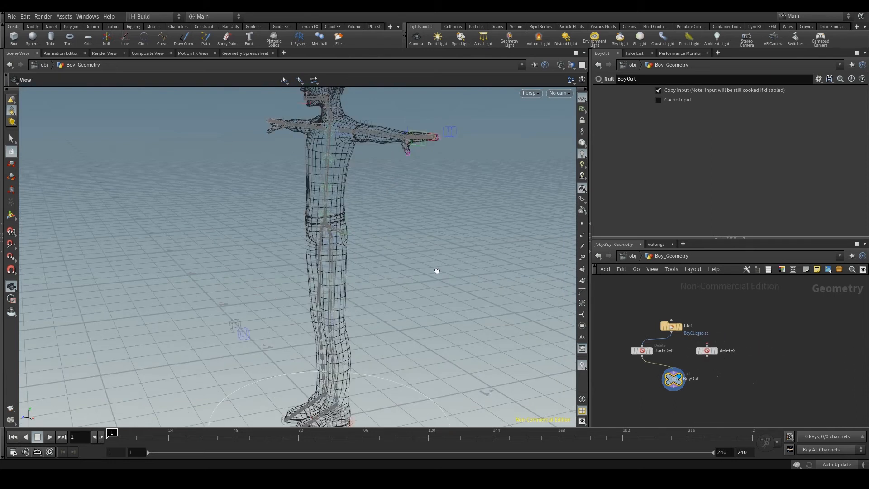
scroll(365, 260, up, 2)
scroll(485, 286, up, 2)
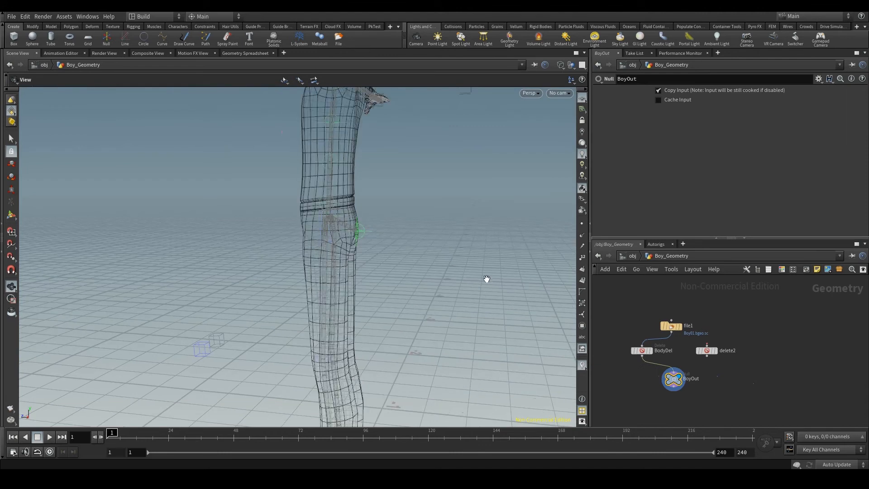
scroll(776, 367, up, 2)
click(769, 359)
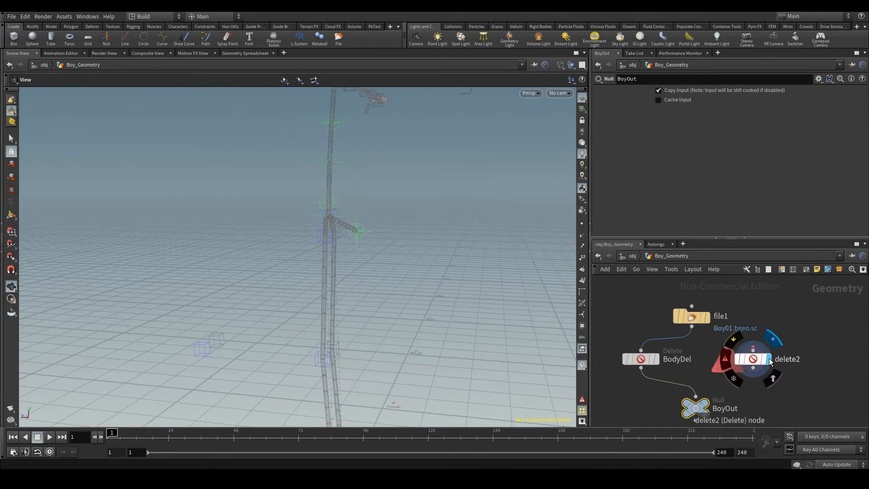
click(753, 363)
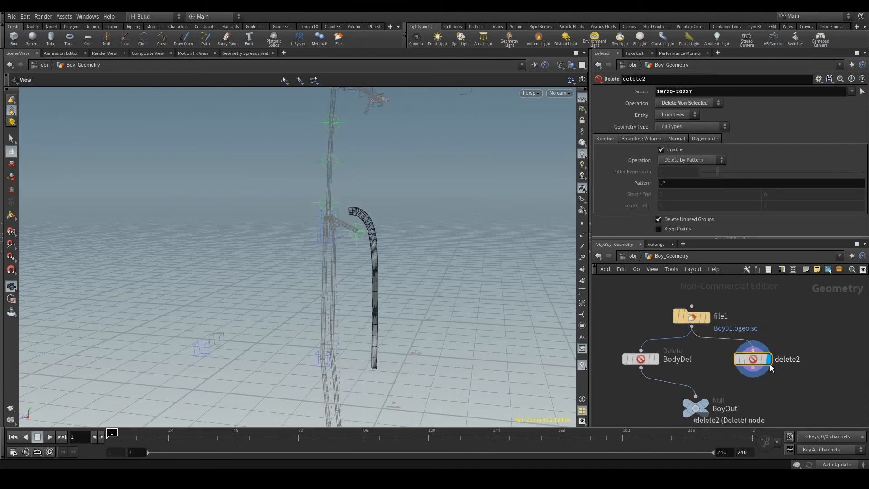
Detach BoyOut from BodyDel, move it down, and place a Merge node above it
middle_drag(694, 399, 703, 349)
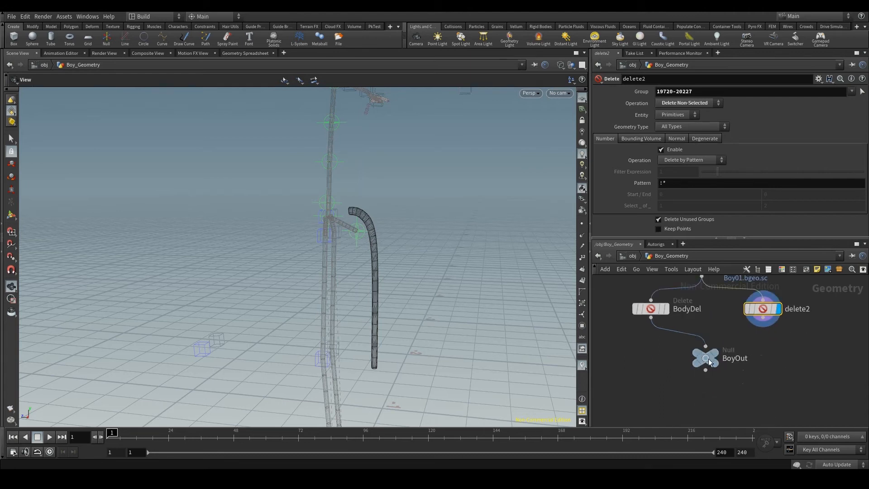
drag(708, 360, 708, 382)
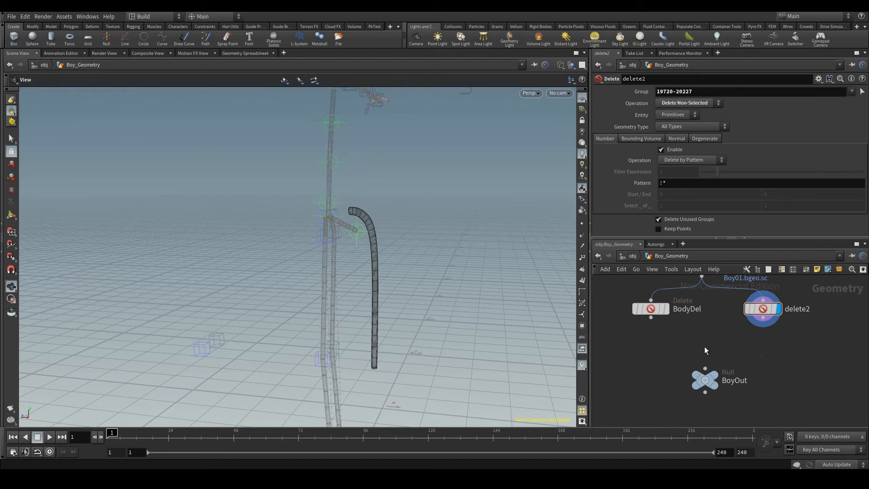
key(Tab)
text(merge)
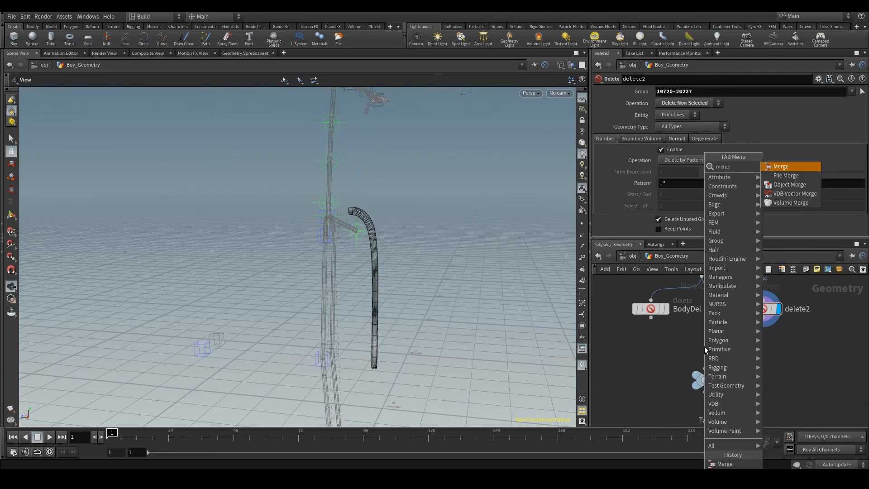
key(Return)
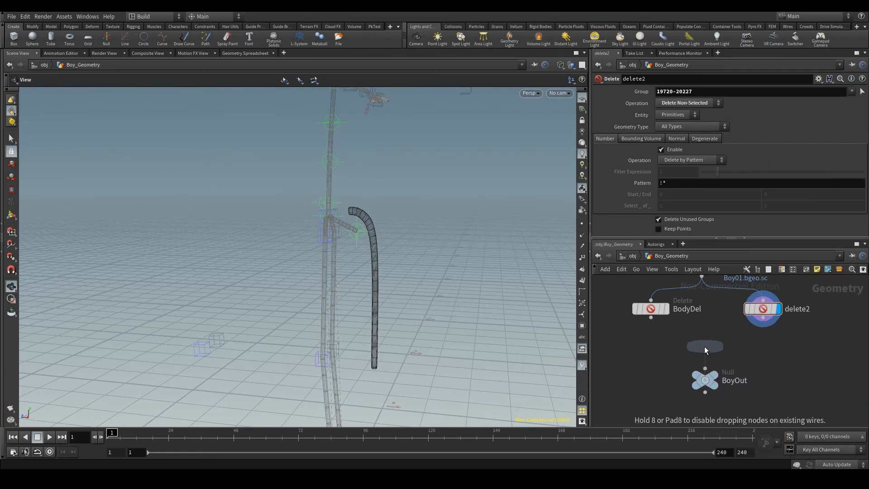
click(704, 347)
Wire BodyDel and delete2 into the Merge node, feed it into BoyOut, and display BoyOut
drag(651, 318, 706, 339)
drag(763, 325, 705, 370)
click(716, 378)
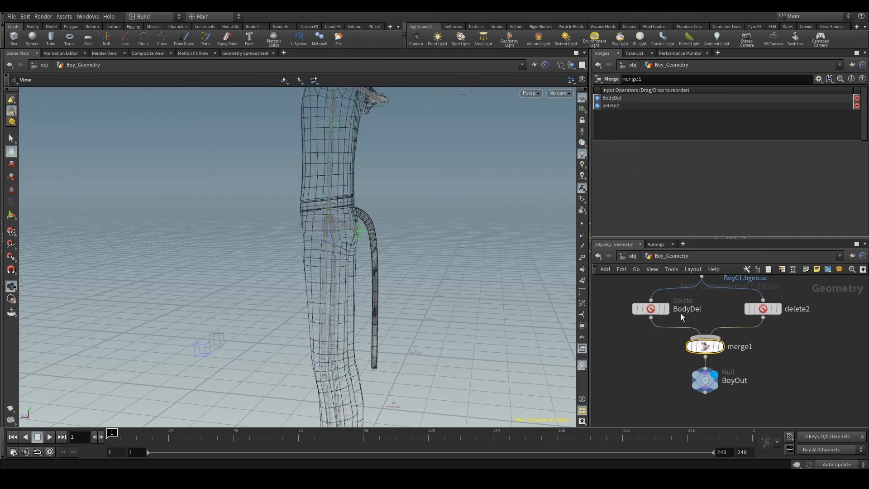
Return to the object level and add a Quad Tail module to the Boy autorig
click(633, 256)
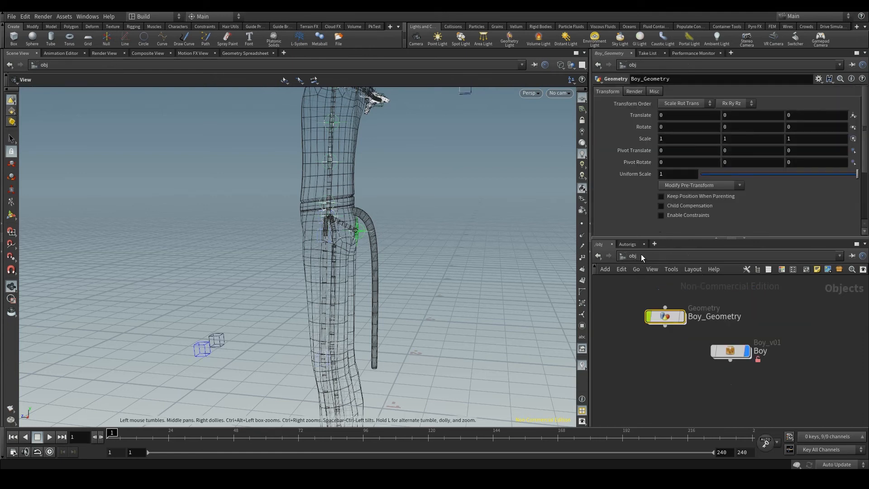
click(625, 243)
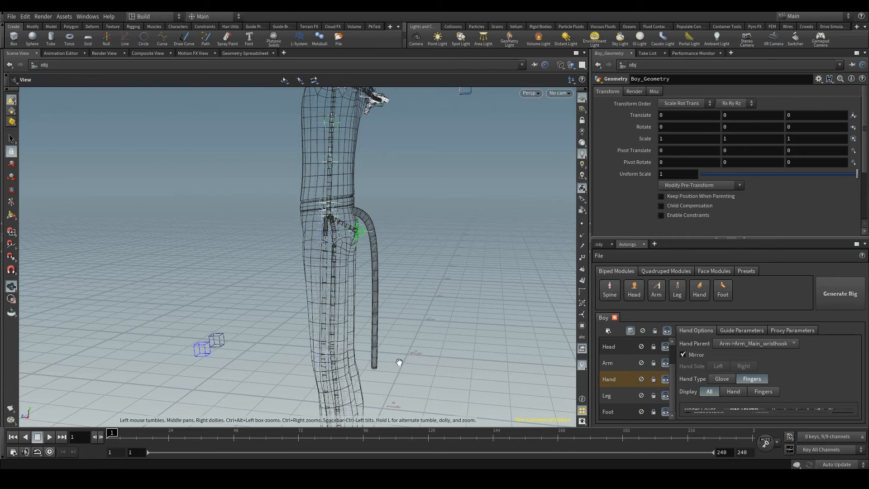
click(663, 271)
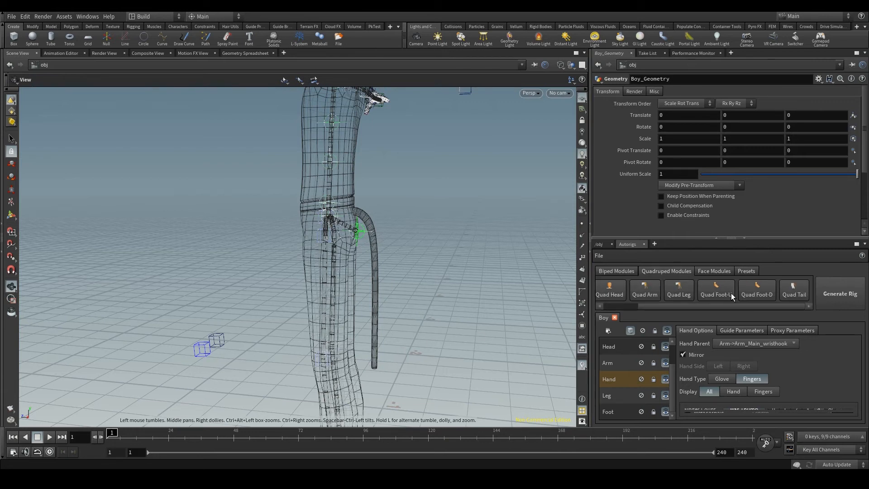
click(795, 292)
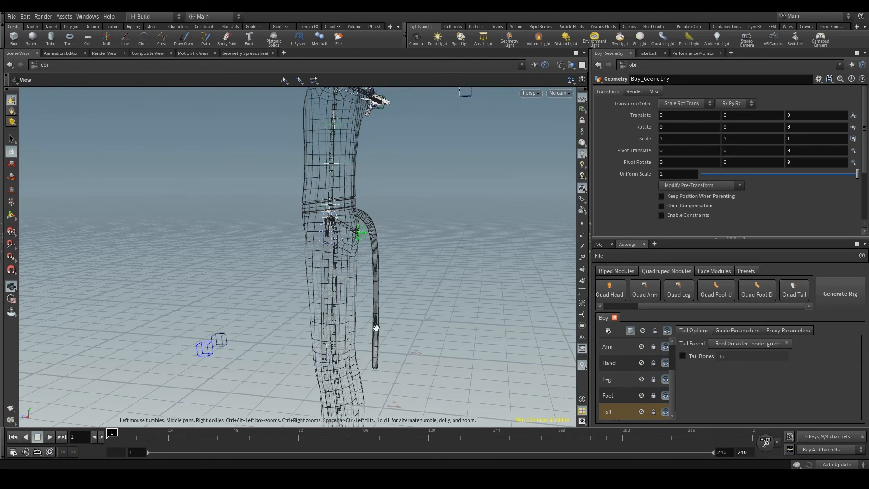
Parent the Tail module to the spine's SPINE_BASE_HOOK
right_drag(383, 331, 352, 246)
middle_drag(352, 247, 351, 212)
drag(389, 273, 356, 308)
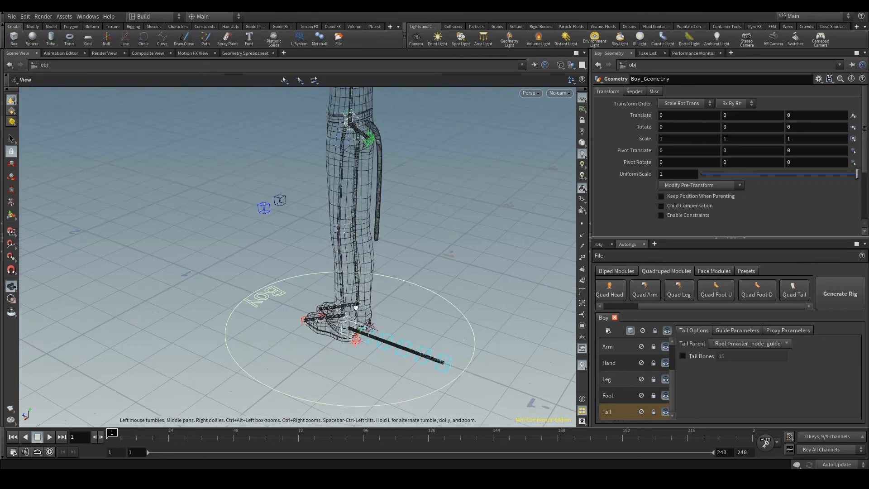
click(11, 202)
click(493, 274)
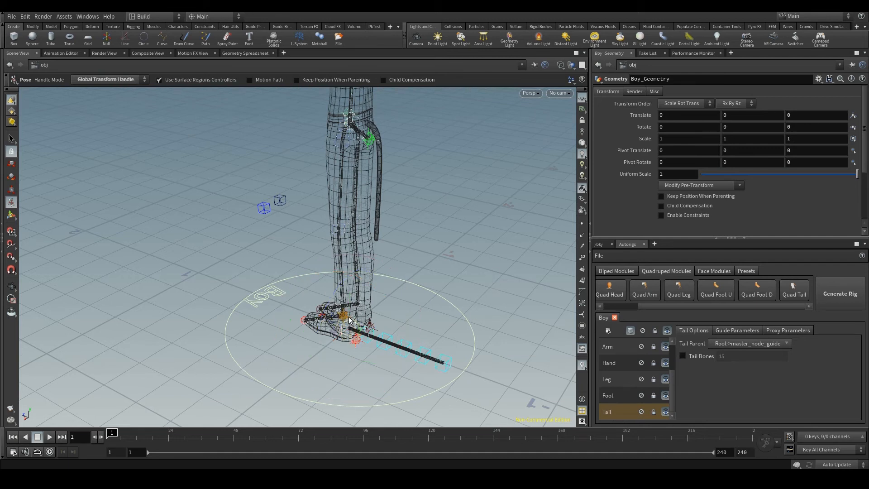
click(725, 345)
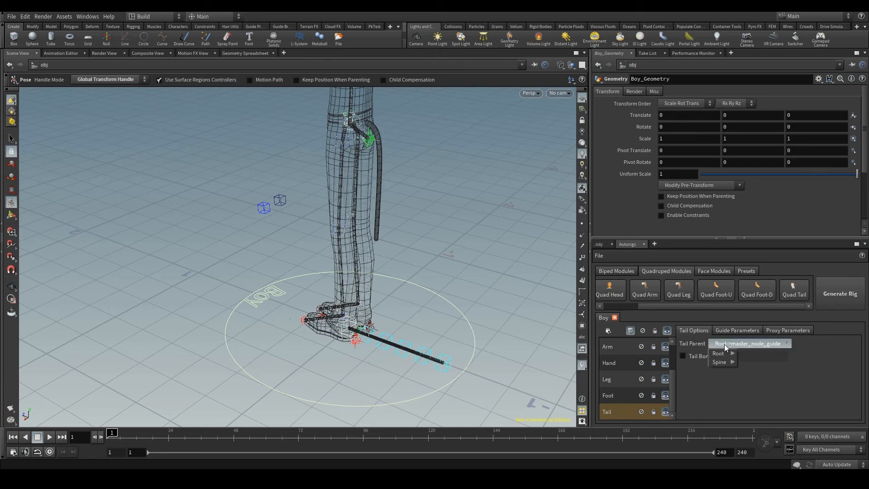
mouse_move(722, 362)
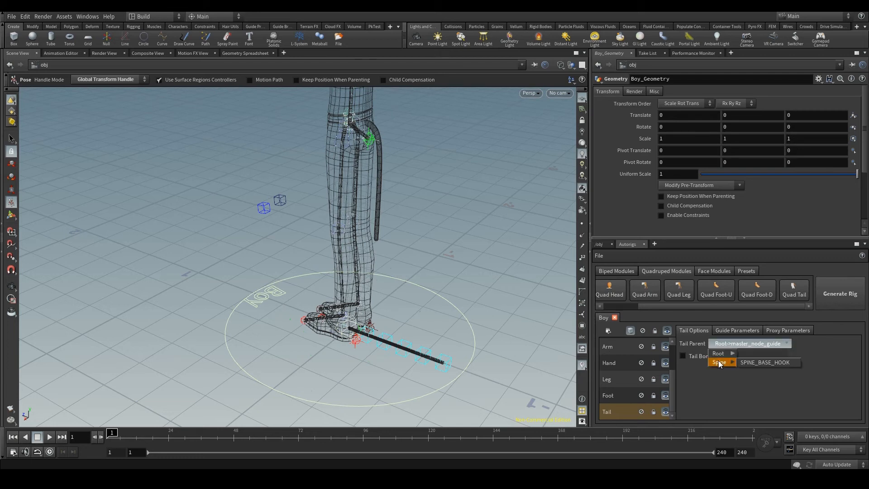
click(745, 363)
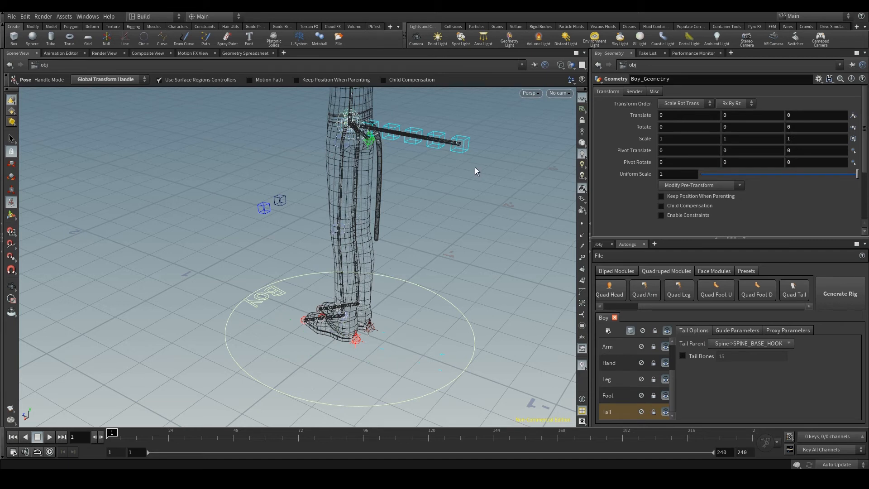
In the Right view, move tail_guide_1 and tail_guide_2 toward the curve of the tail geometry and select the next two guides
alt+middle_drag(425, 214, 423, 219)
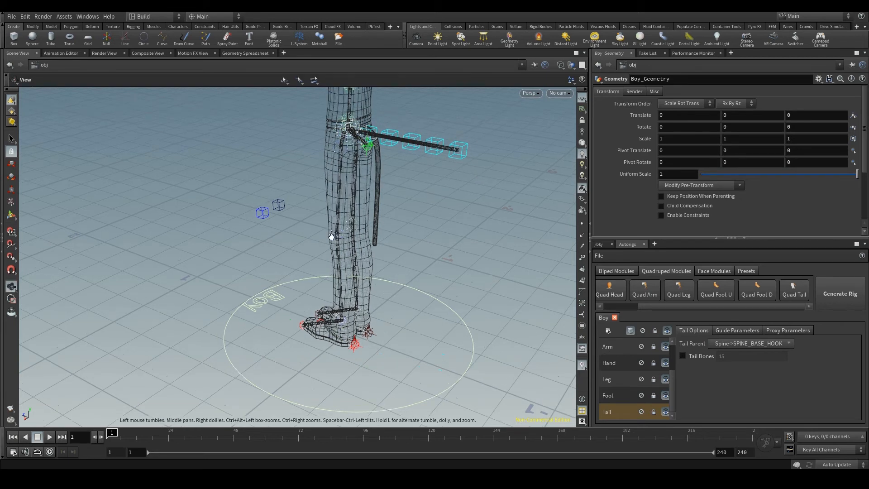
alt+middle_drag(341, 230, 304, 325)
alt+right_drag(304, 325, 574, 333)
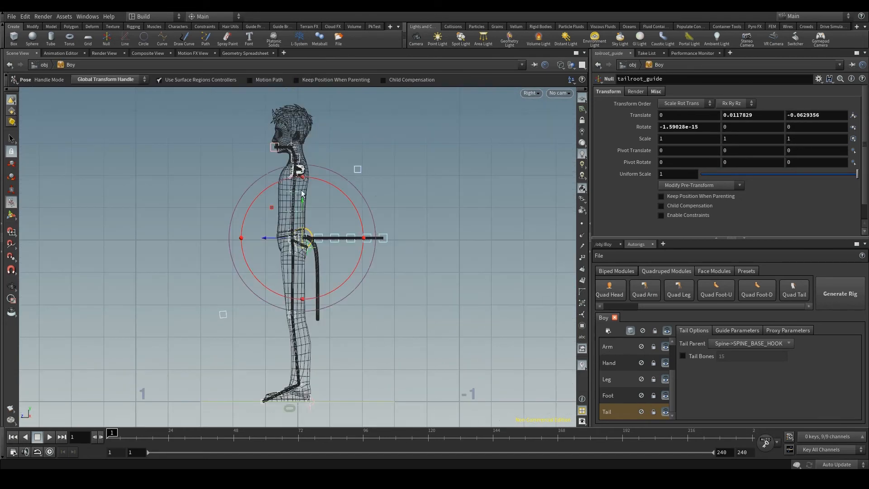
alt+right_drag(302, 194, 634, 313)
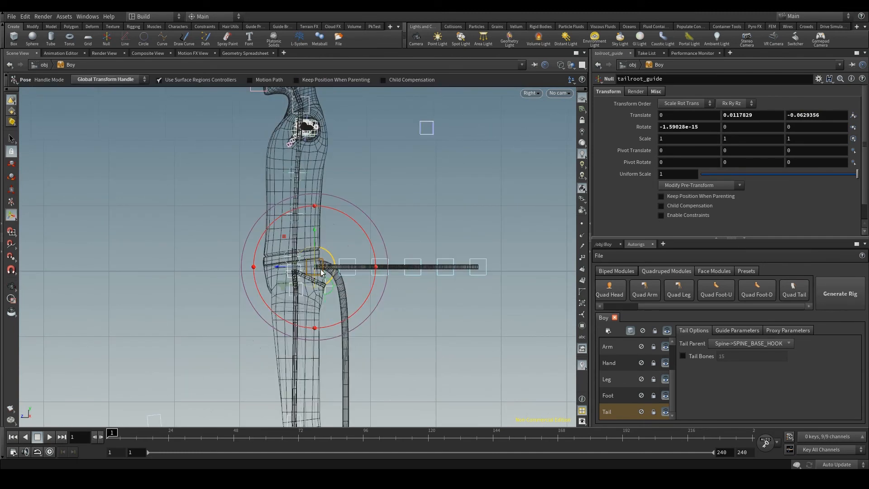
click(320, 270)
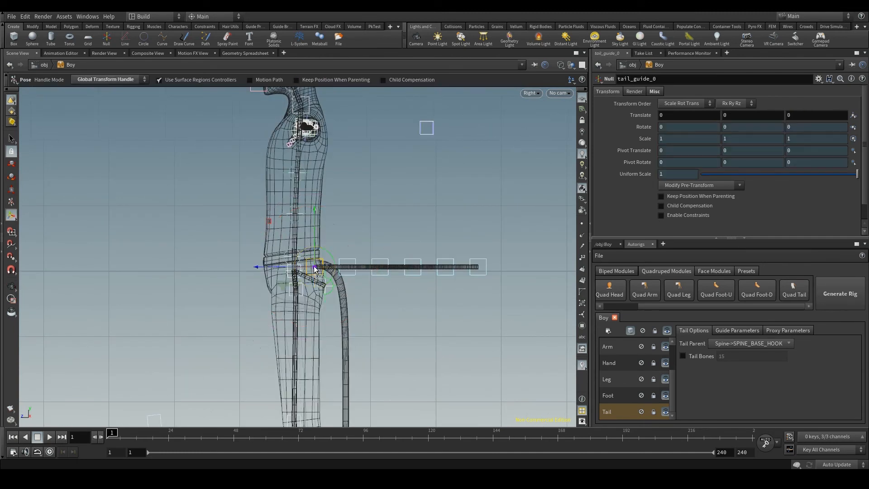
drag(315, 268, 359, 267)
click(346, 268)
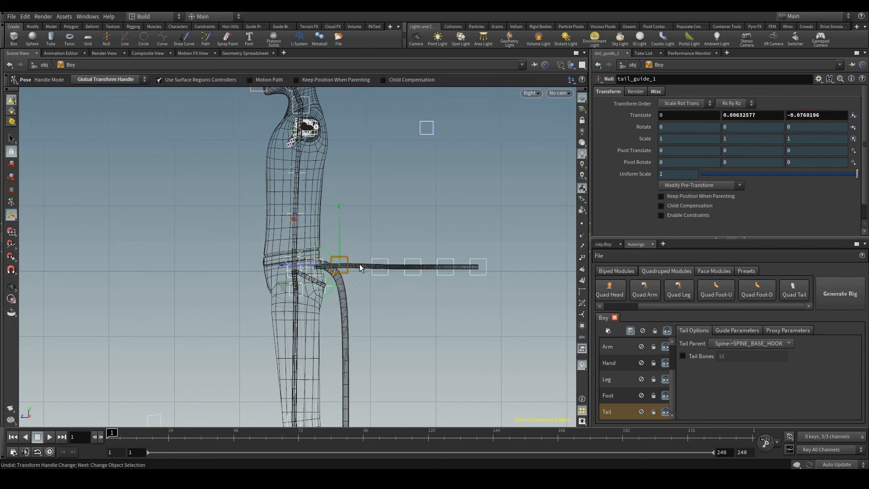
click(386, 268)
drag(367, 288, 325, 327)
key(s)
drag(415, 256, 450, 263)
alt+middle_drag(448, 315, 445, 296)
alt+right_drag(459, 304, 461, 305)
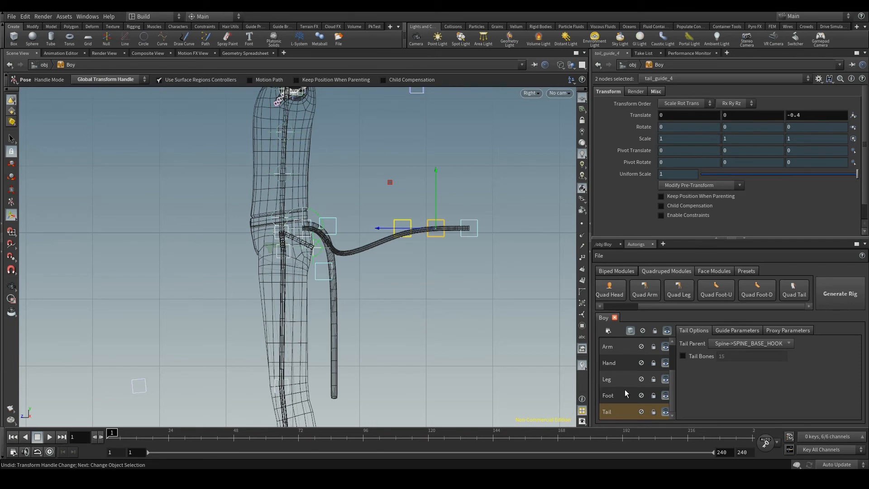
Delete the Tail module from the Boy autorig and import the saved tail preset Boy_Tail01.json
right_click(619, 410)
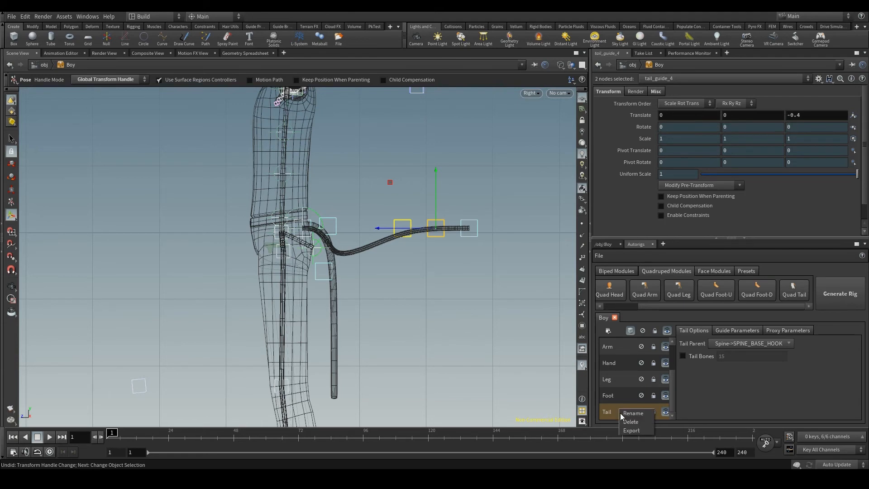
click(630, 422)
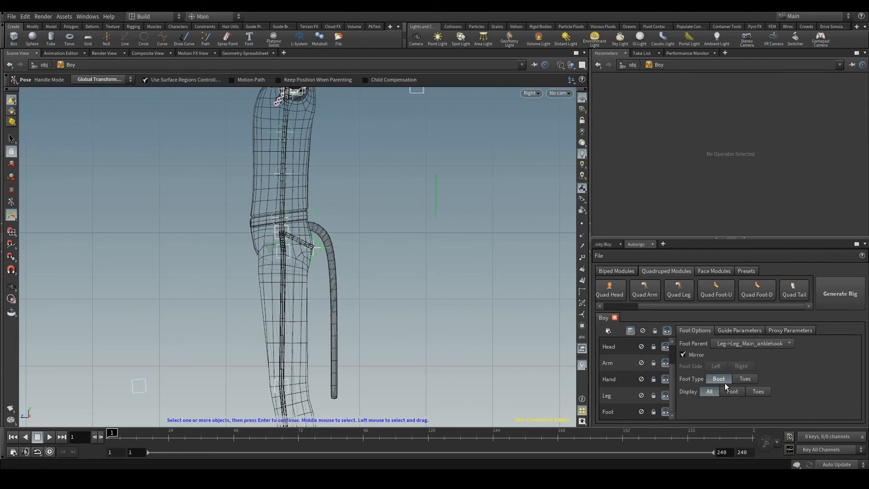
click(746, 273)
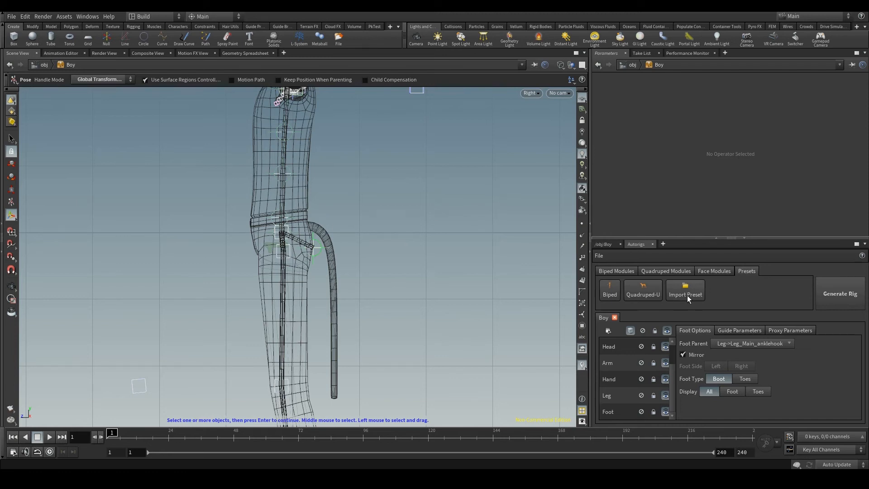
click(687, 295)
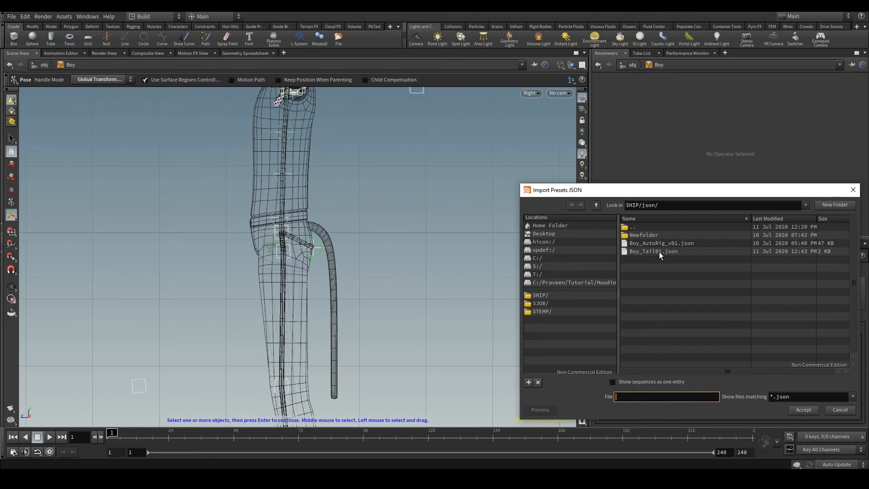
double_click(659, 252)
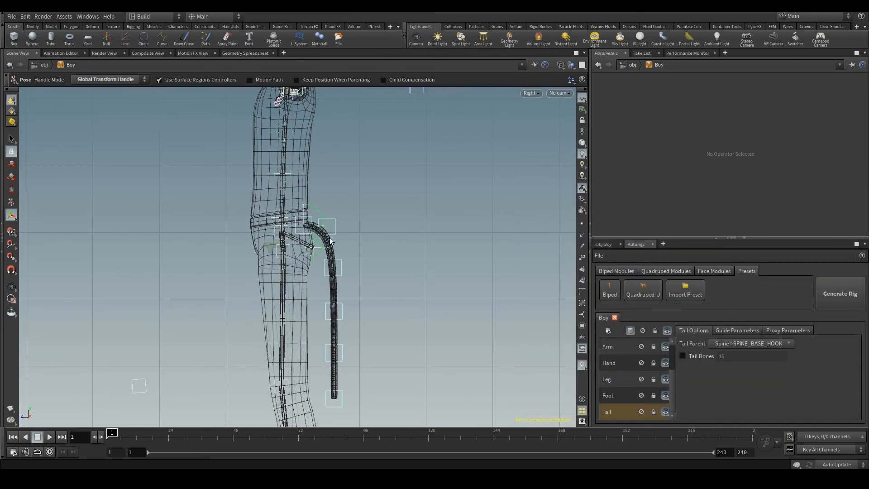
Examine the tailroot_guide hierarchy and the SPINE_BASE_HOOK connections in the Boy asset's node network
click(604, 244)
middle_drag(768, 317, 746, 359)
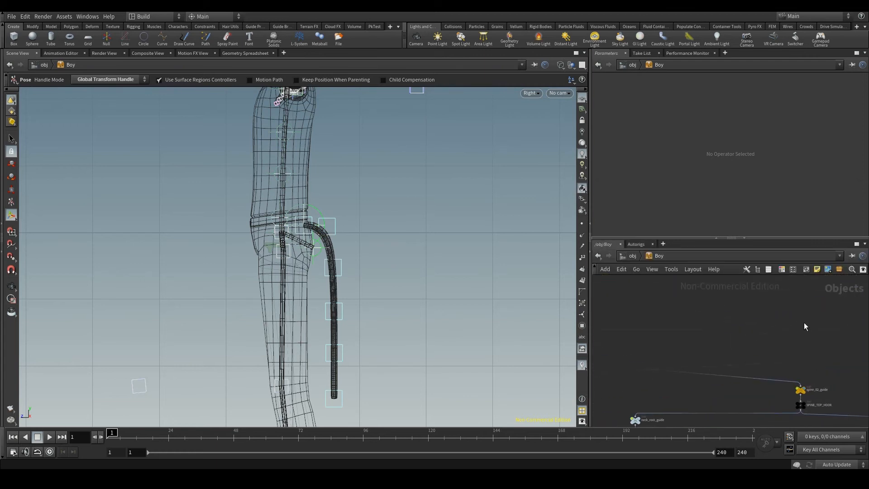
middle_drag(803, 322, 634, 322)
middle_drag(741, 318, 752, 336)
scroll(762, 340, up, 3)
scroll(762, 340, up, 1)
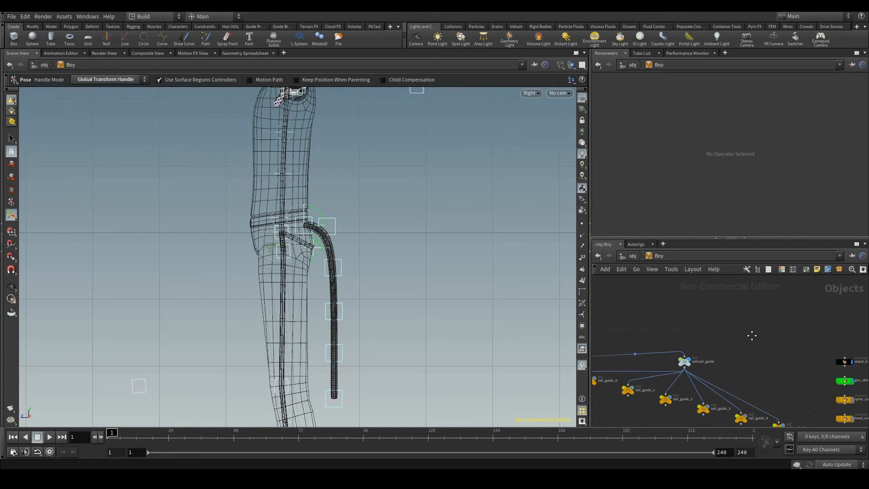
click(684, 361)
scroll(693, 349, down, 3)
middle_drag(618, 316, 632, 316)
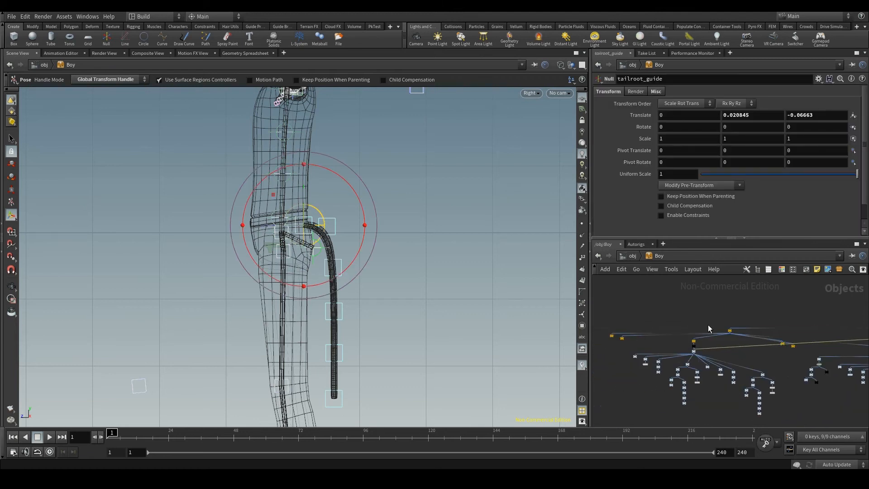
scroll(731, 344, up, 3)
scroll(702, 305, up, 3)
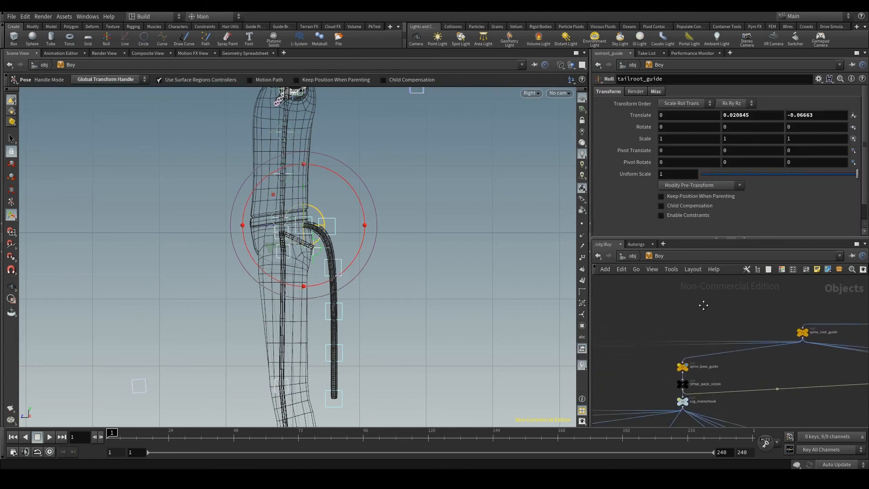
Return to the Autorigs modules, review the Boy autorig settings and accept them
click(639, 244)
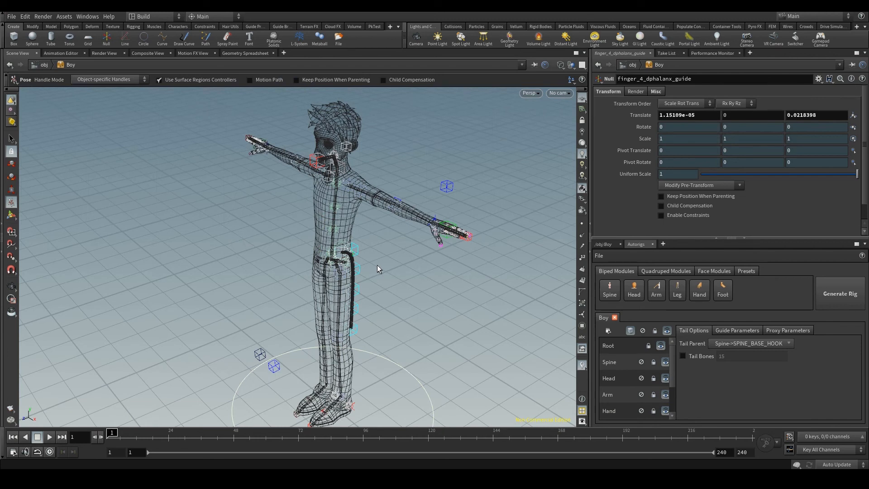
click(607, 331)
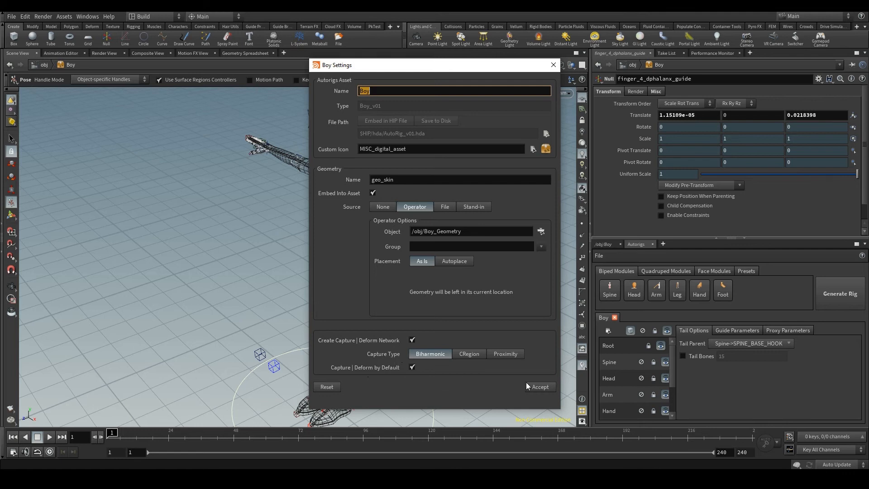
click(541, 388)
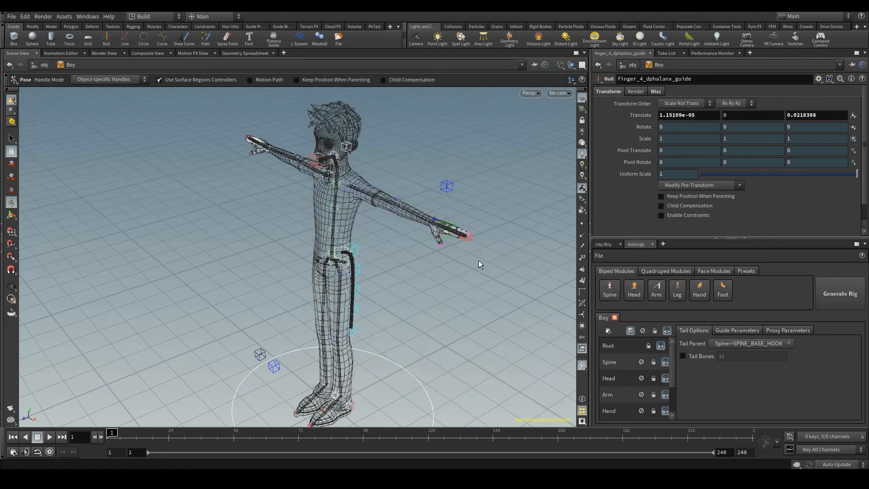
Inspect the placement of the hand, wrist, foot and tail guides around the whole character
alt+drag(404, 239, 328, 116)
alt+drag(324, 159, 290, 193)
alt+middle_drag(298, 186, 295, 272)
alt+drag(322, 227, 452, 255)
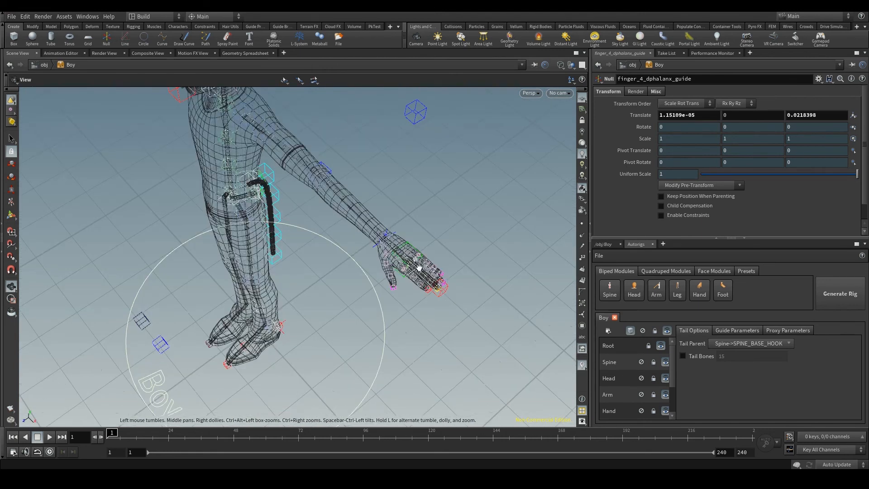
alt+drag(394, 276, 365, 297)
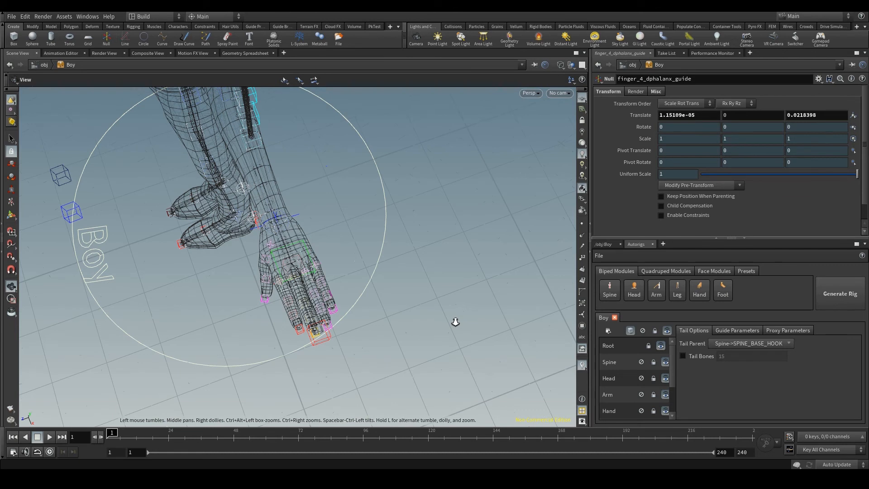
click(320, 247)
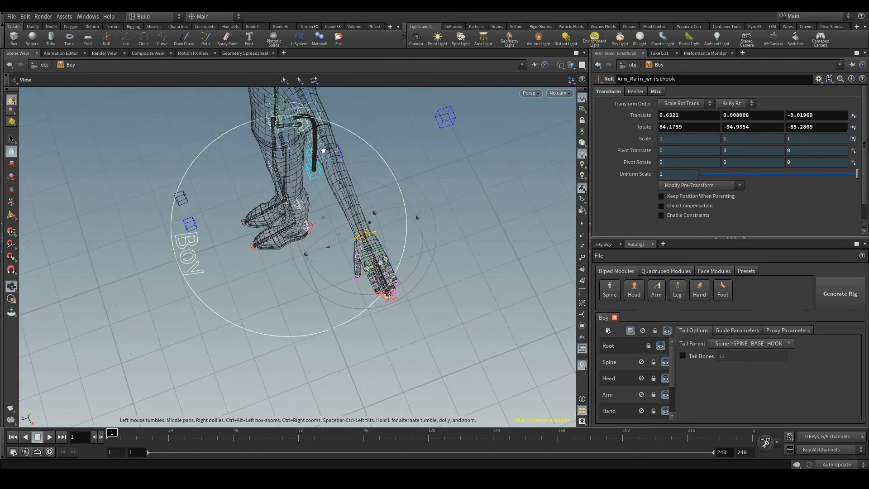
drag(319, 151, 391, 243)
right_drag(391, 243, 493, 275)
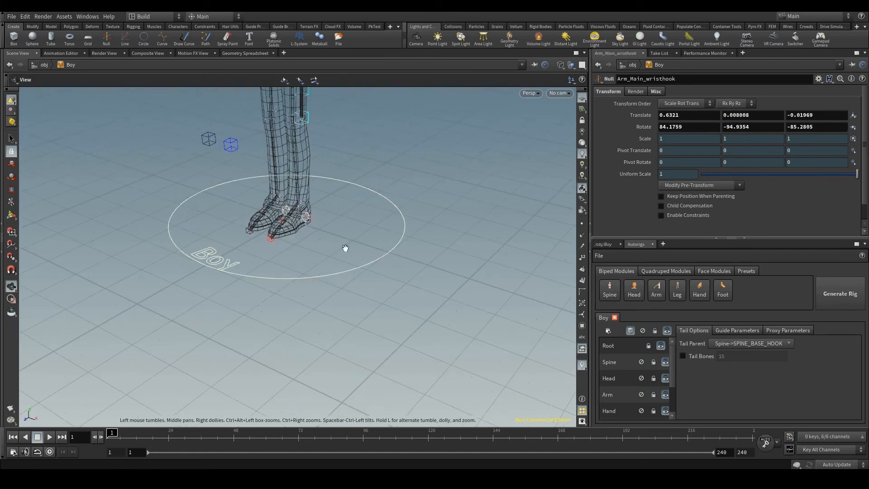
drag(346, 248, 399, 232)
middle_drag(354, 174, 375, 370)
right_drag(393, 293, 208, 149)
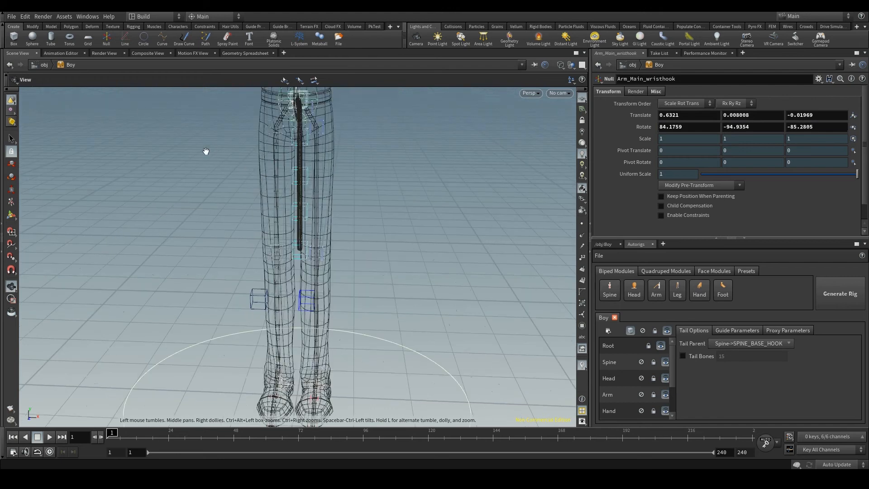
right_drag(377, 220, 142, 102)
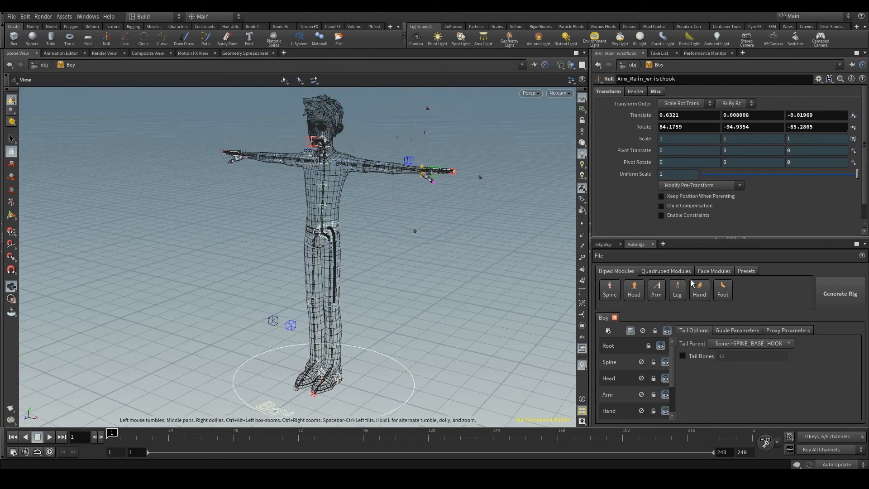
click(841, 295)
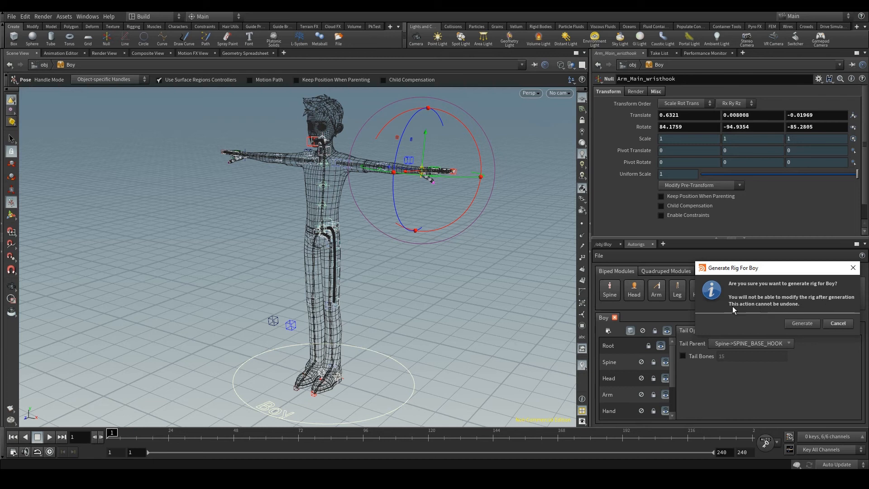
click(819, 324)
click(848, 352)
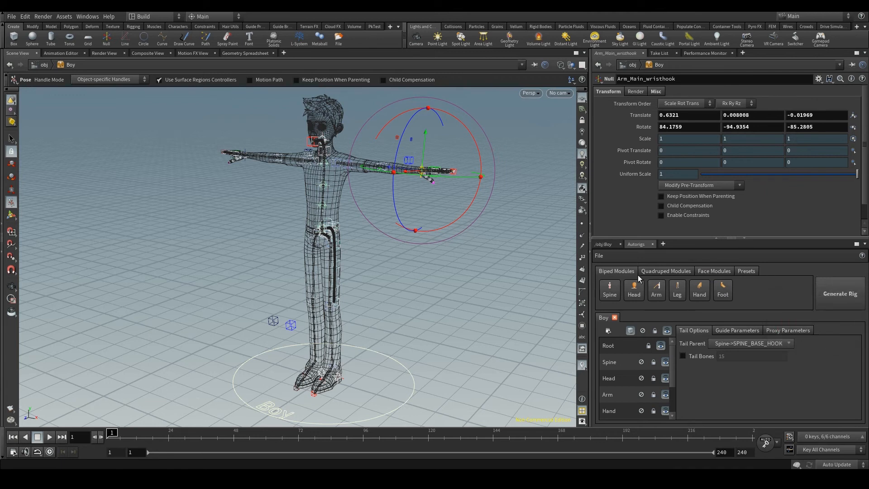
Save the Boy autorig and export it to a JSON file
click(598, 255)
mouse_move(615, 312)
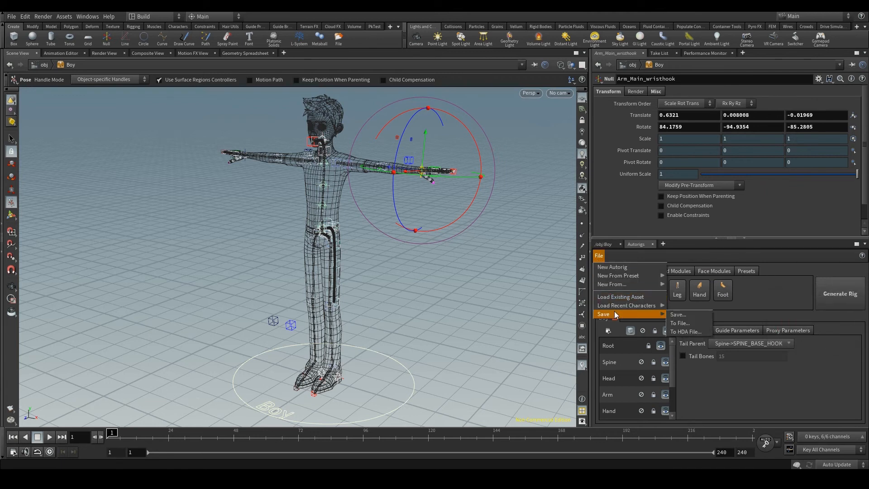
click(680, 314)
click(732, 344)
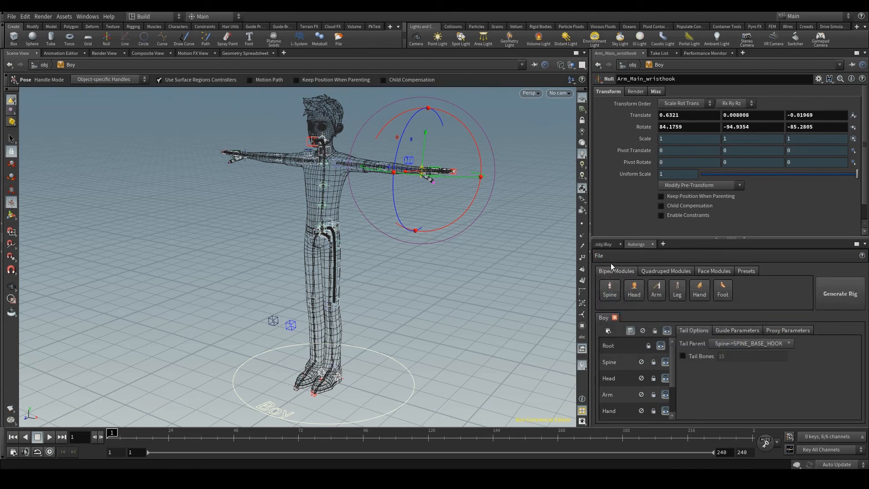
click(599, 256)
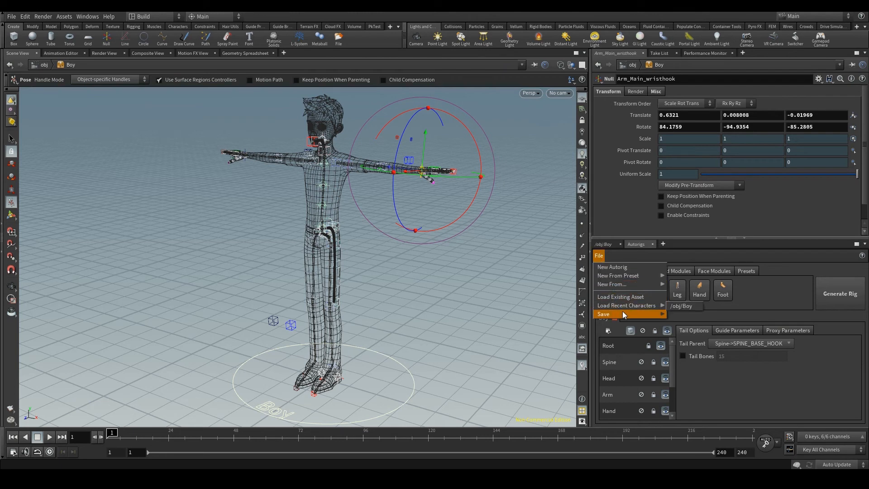
mouse_move(623, 313)
click(681, 323)
click(803, 410)
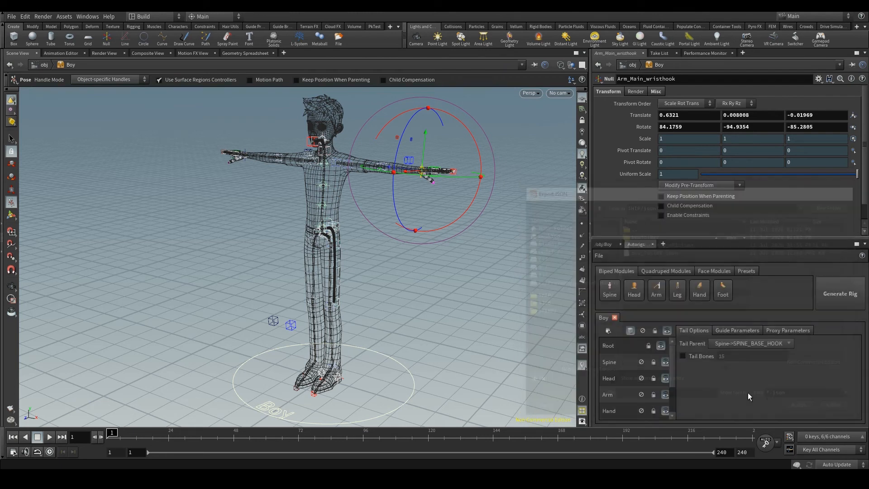
Generate the final rig for the Boy autorig, accept the build summary and view the resulting Boy asset in the object network
click(599, 256)
mouse_move(633, 314)
click(689, 330)
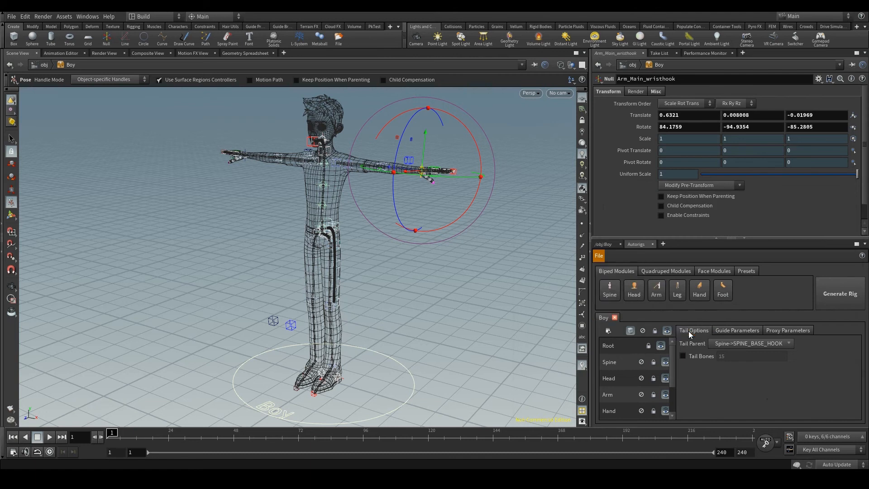
double_click(652, 250)
click(838, 295)
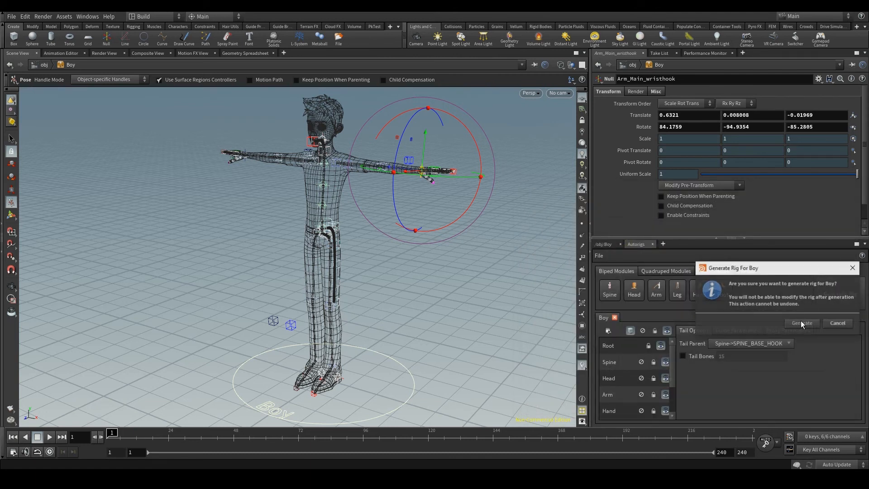
click(800, 323)
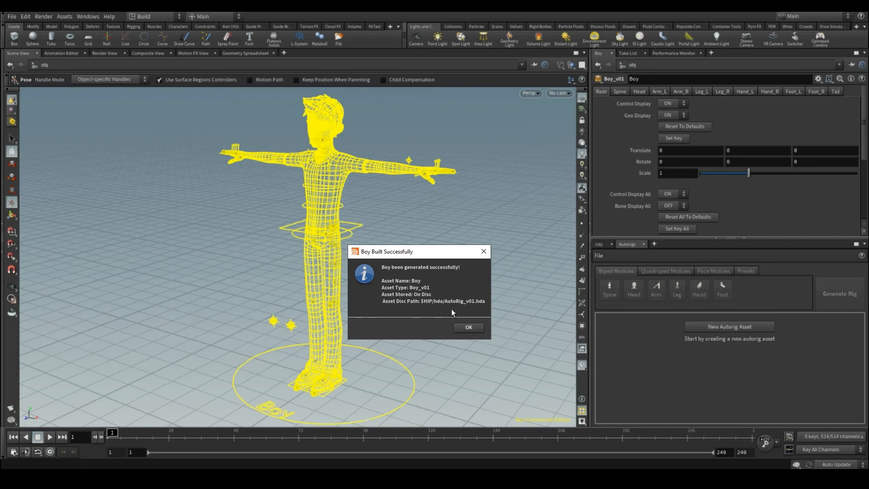
click(469, 327)
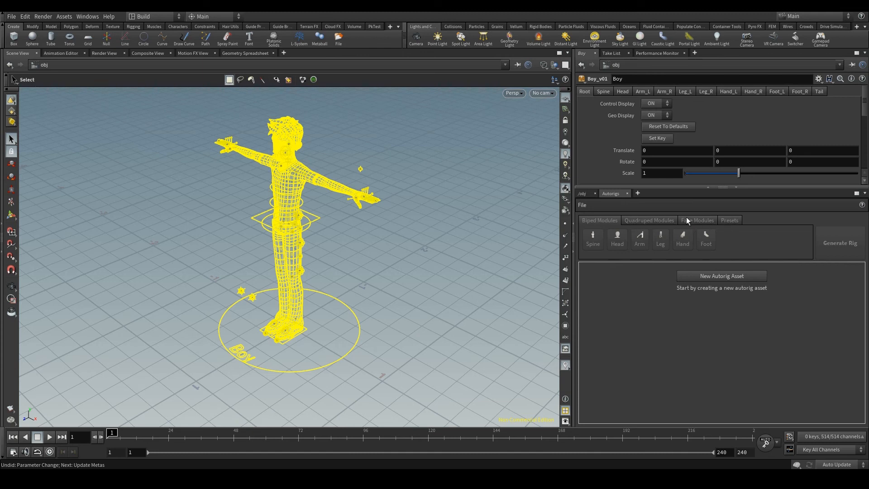
click(582, 193)
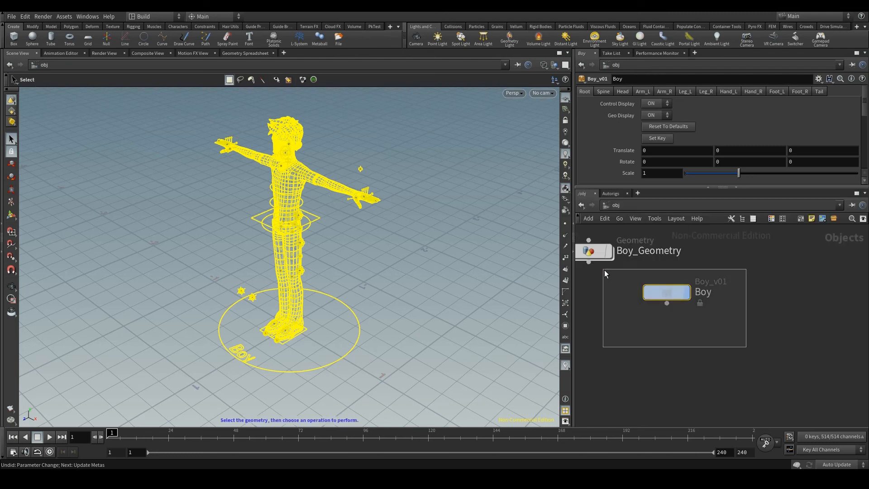
mouse_move(665, 289)
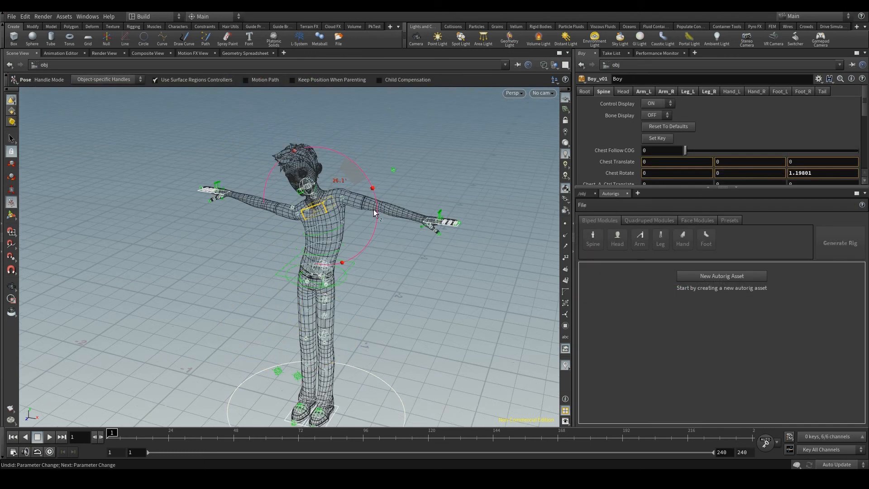
Try rotating and moving the Boy rig's chest control, undoing each change
key(ctrl+z)
drag(323, 210, 321, 278)
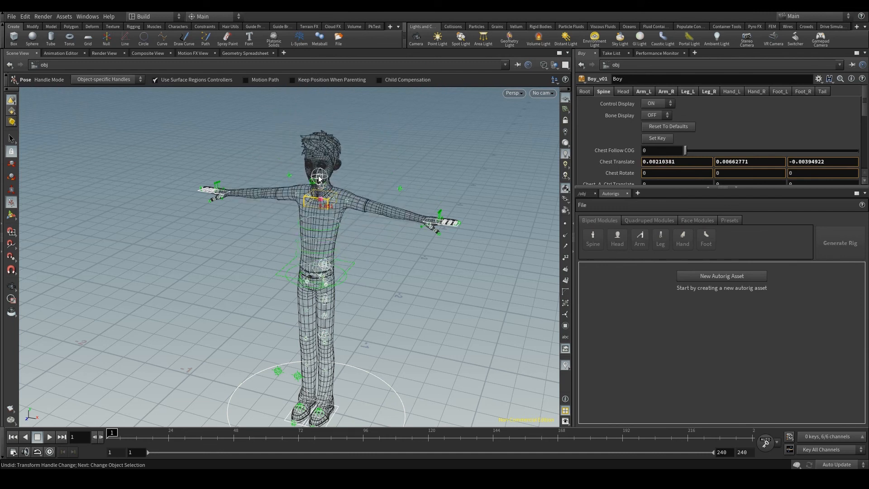
key(ctrl+z)
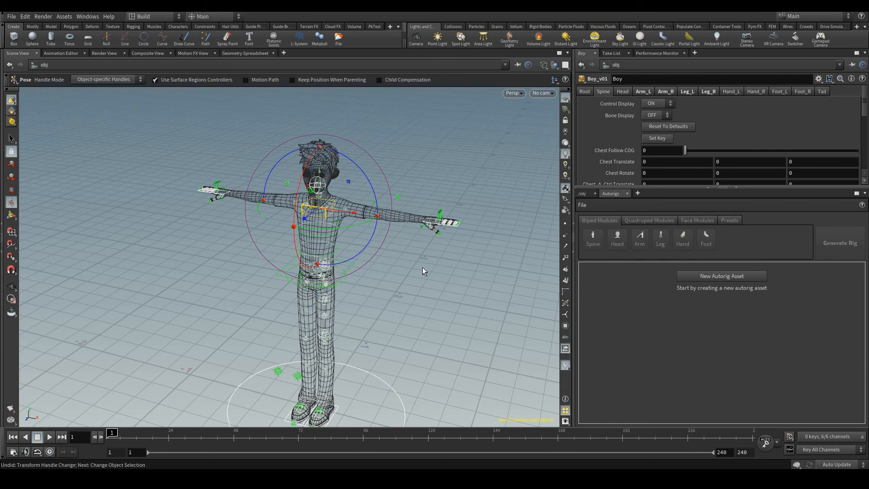
Try shifting the Boy rig's pelvis control sideways and up and down while the feet stay planted
click(422, 267)
click(325, 275)
drag(320, 274, 346, 307)
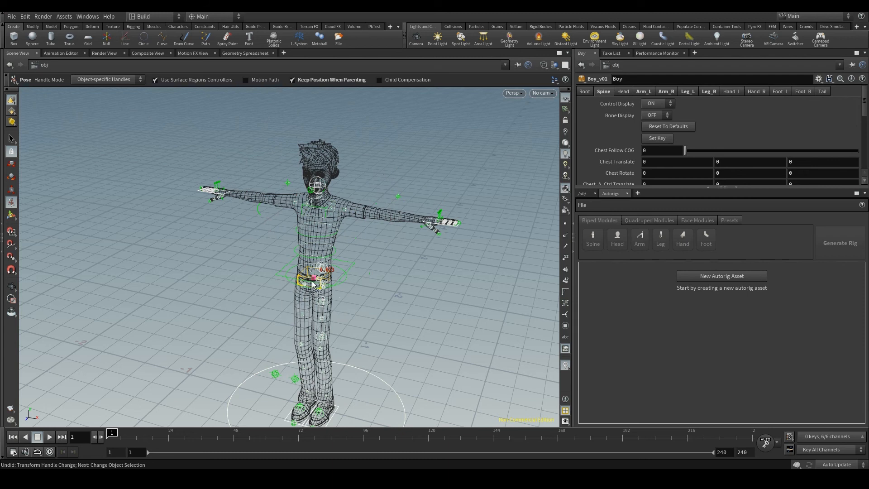
drag(313, 278, 332, 289)
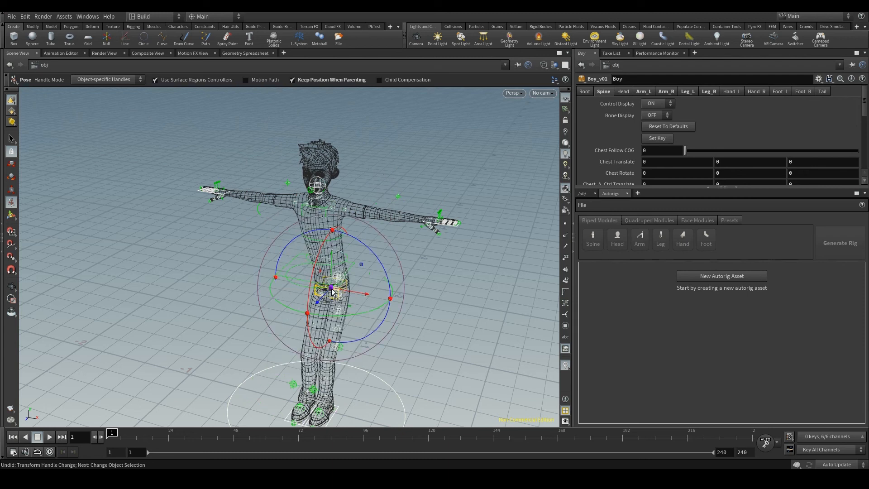
key(Escape)
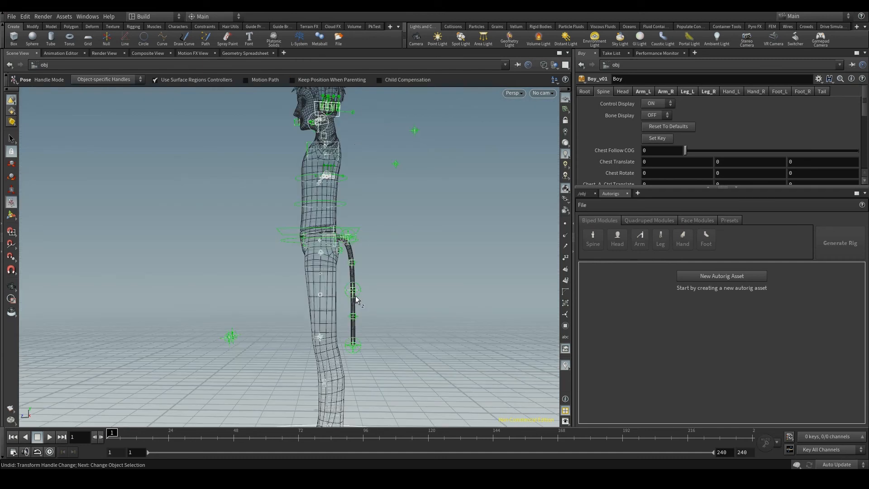
Bend the tail by moving its middle control, its tip control and the control between them, undoing unwanted moves
click(355, 295)
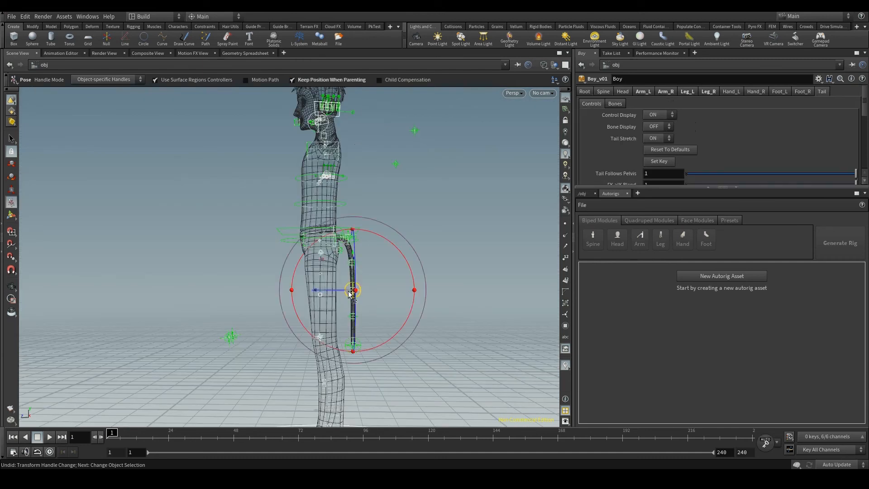
mouse_move(319, 291)
mouse_down()
mouse_move(364, 294)
mouse_move(324, 293)
mouse_up()
drag(394, 338, 373, 338)
key(ctrl+z)
click(352, 346)
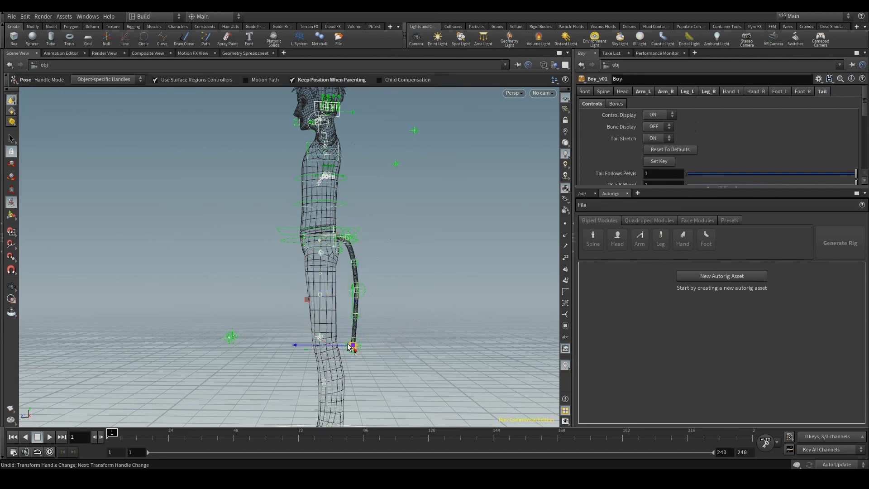
key(Escape)
alt+drag(366, 348, 355, 351)
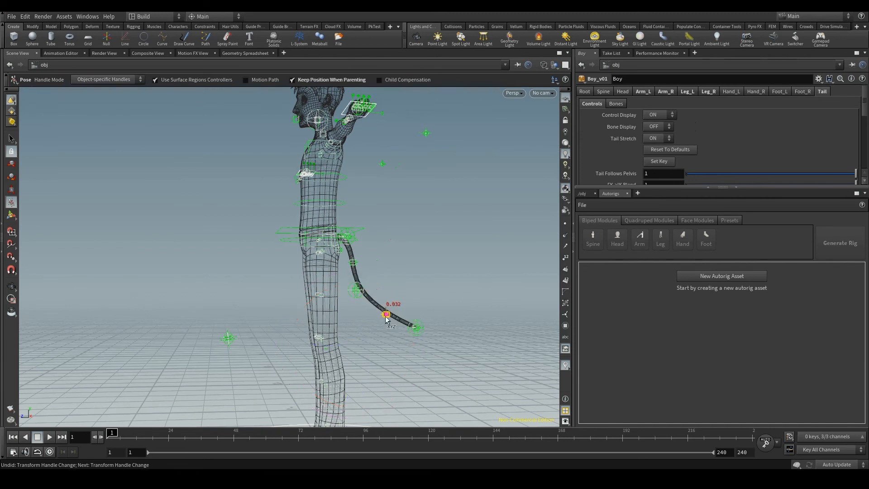
drag(386, 314, 367, 353)
key(ctrl+z)
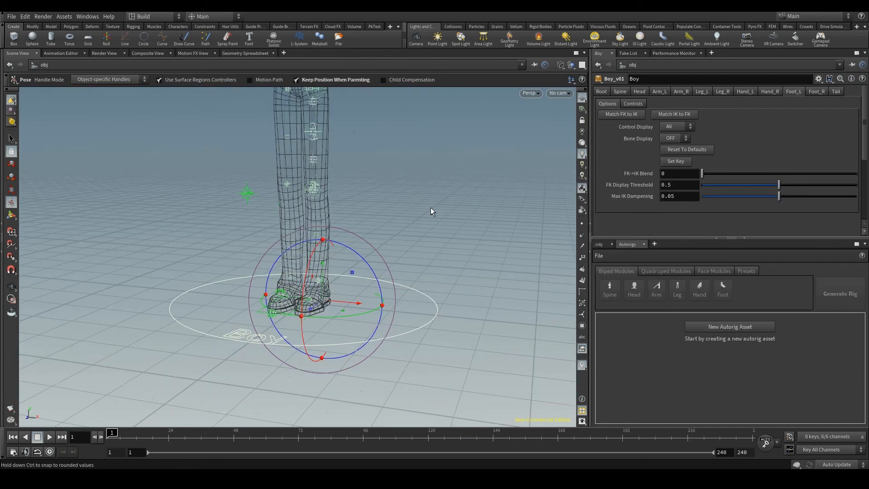
Try the left foot's FK->IK Blend at 0 and undo the change
key(ctrl+z)
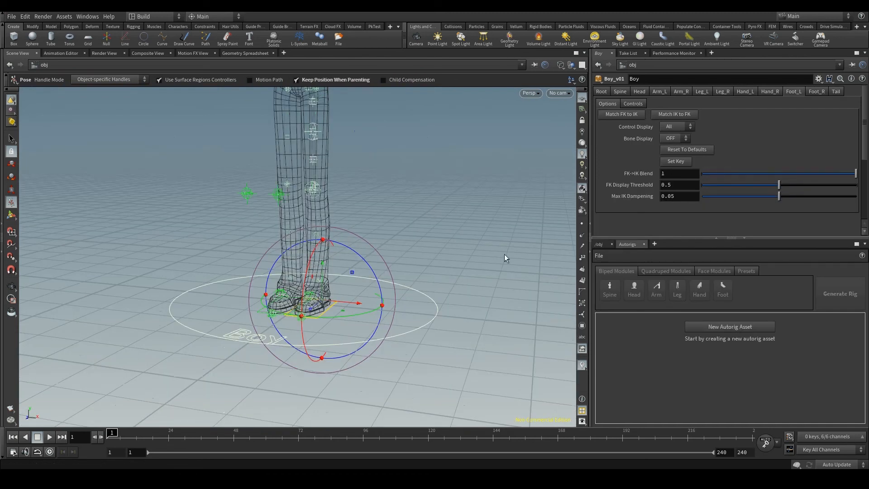
click(726, 173)
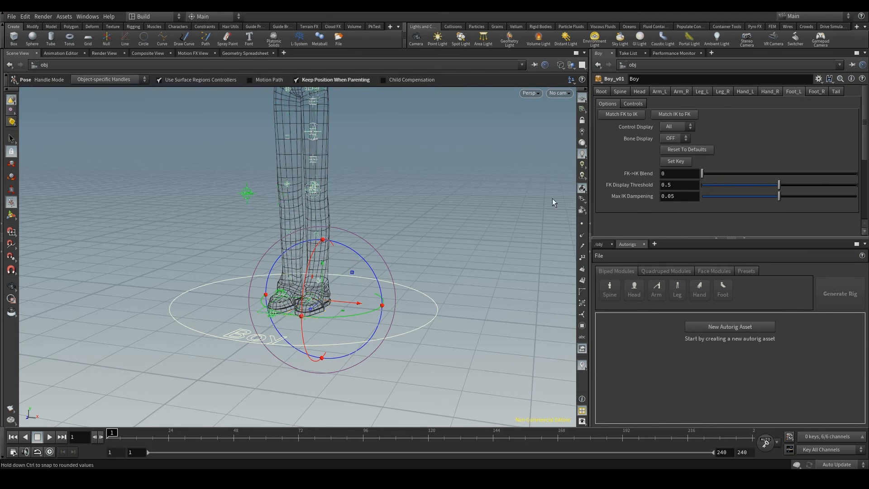
key(ctrl+z)
key(Escape)
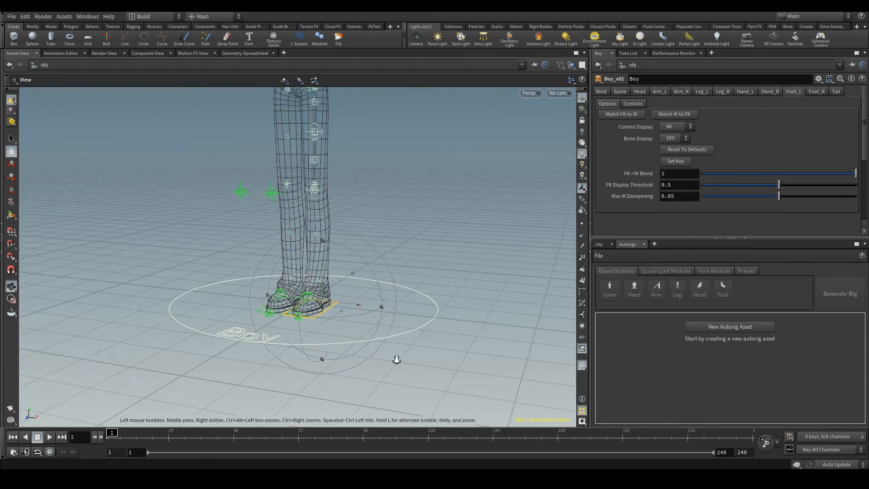
Try moving the left foot's controls, including the toe end control, and undo each change
drag(397, 355, 362, 335)
key(Return)
click(365, 337)
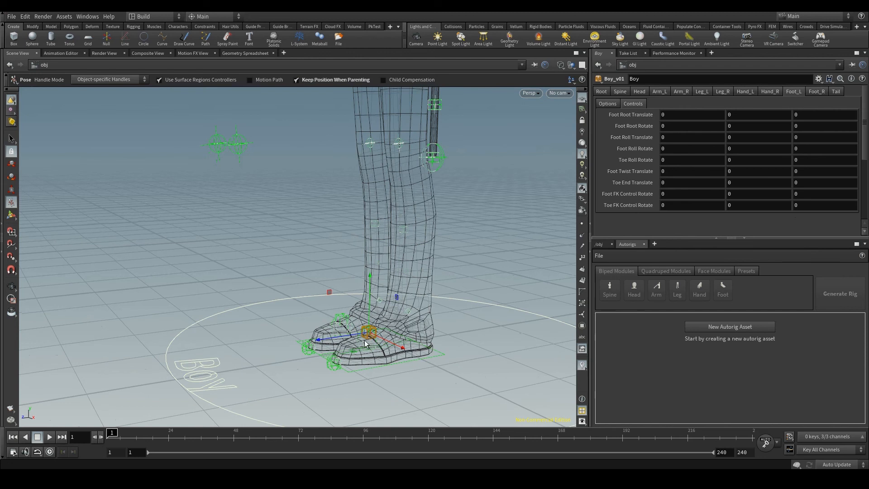
drag(386, 371, 330, 373)
key(ctrl+z)
key(ctrl+z)
key(ctrl+z)
key(ctrl+z)
key(ctrl+z)
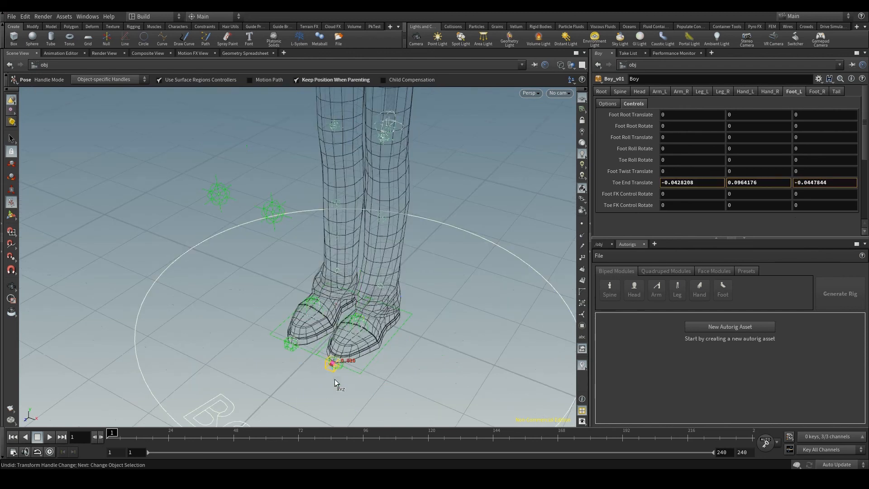
click(359, 333)
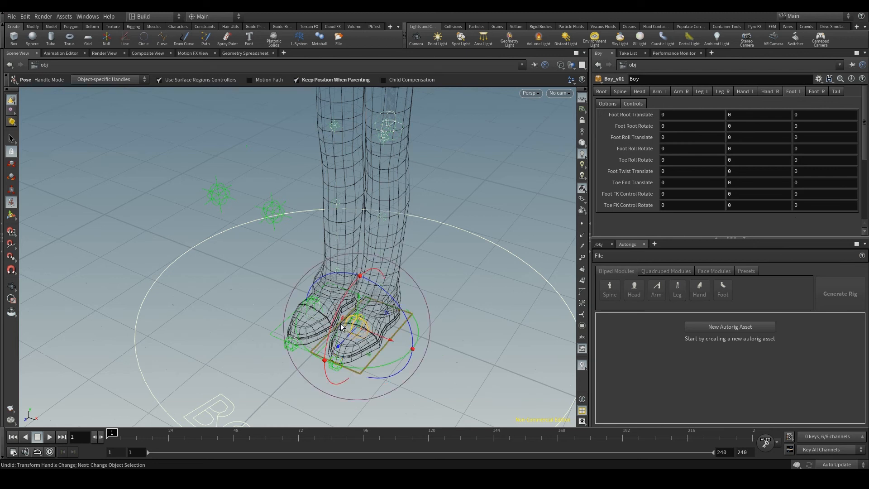
mouse_move(331, 329)
mouse_down()
mouse_move(327, 361)
mouse_move(345, 300)
mouse_move(328, 347)
mouse_up()
key(ctrl+z)
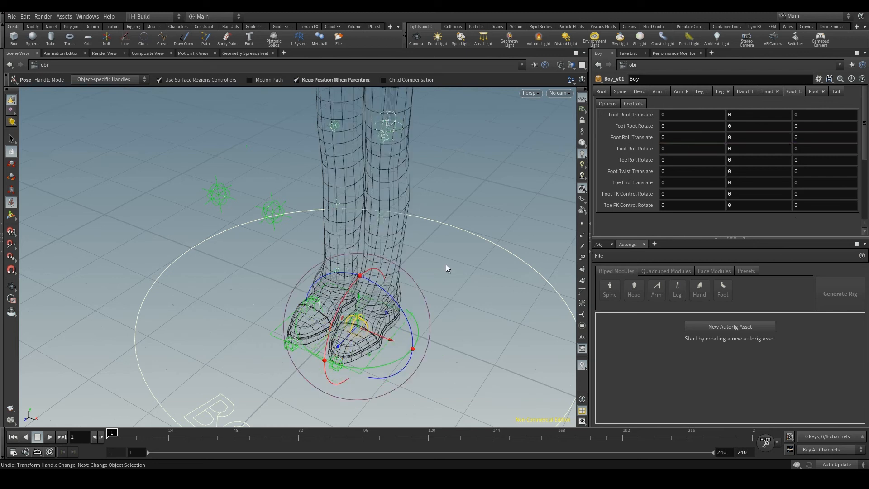
Bend the left leg by translating its knee to about 0.32, -0.34, 0.08 and its upper leg control to about 0.03, -0.16, 0.30
alt+right_drag(447, 264, 145, 58)
drag(326, 267, 400, 268)
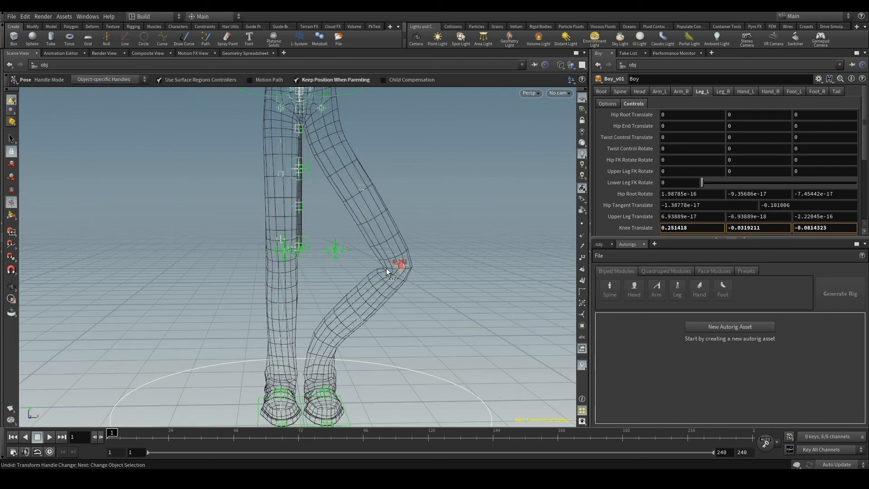
alt+drag(401, 268, 191, 231)
alt+drag(305, 150, 252, 81)
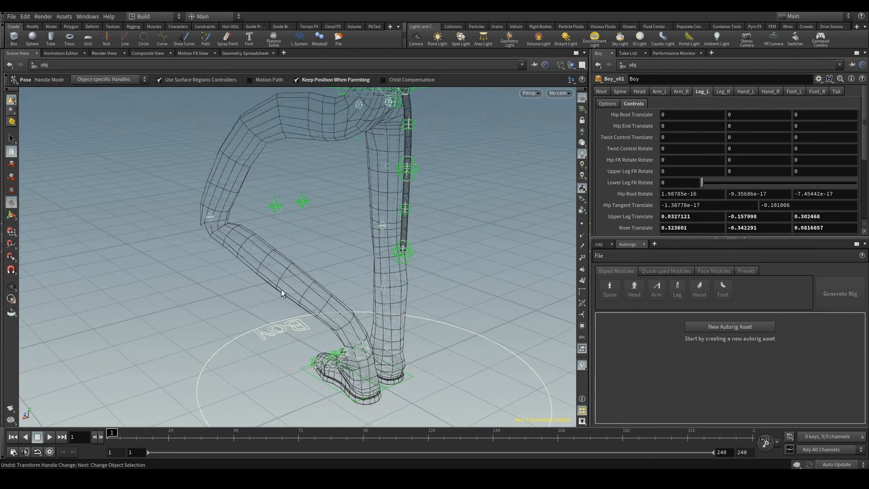
alt+drag(353, 231, 347, 213)
Curve the left lower leg, then adjust the knee's Z translation to about 0.05 and the upper leg control's to about 0.11
drag(279, 304, 222, 369)
alt+drag(300, 244, 292, 199)
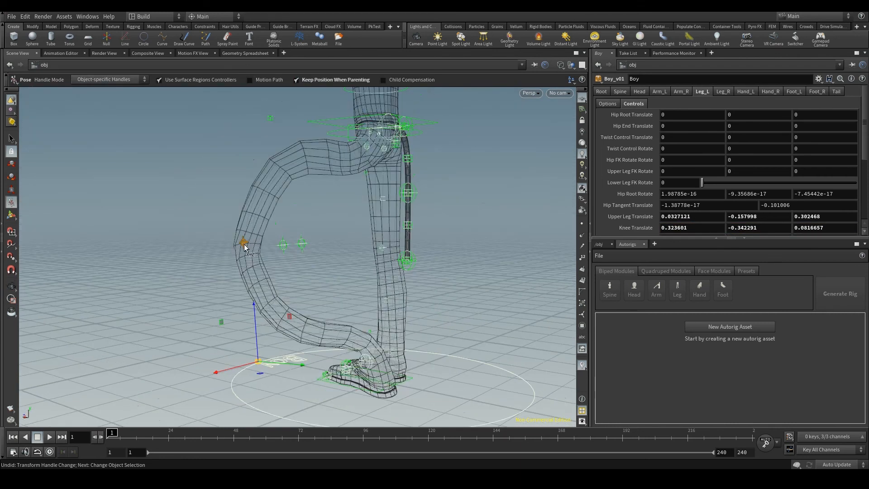
drag(244, 244, 222, 245)
alt+right_drag(317, 242, 403, 229)
alt+drag(403, 228, 538, 298)
alt+right_drag(552, 220, 492, 192)
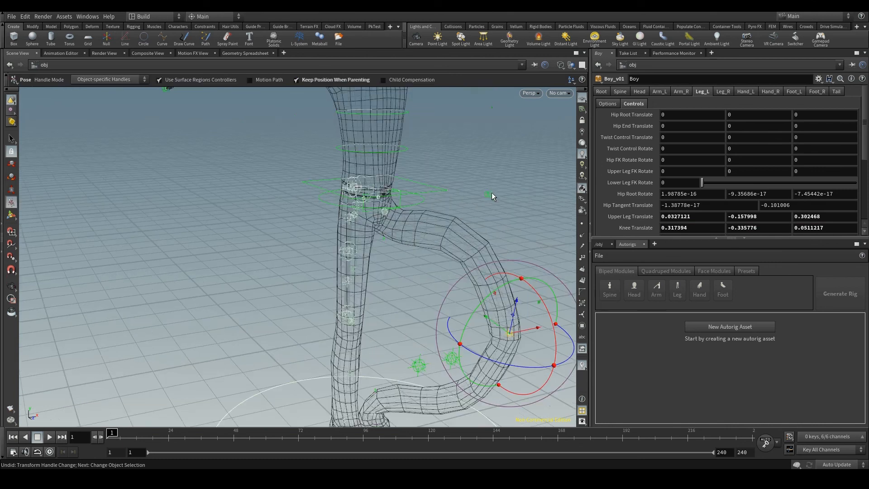
drag(465, 240, 438, 253)
alt+middle_drag(436, 253, 423, 214)
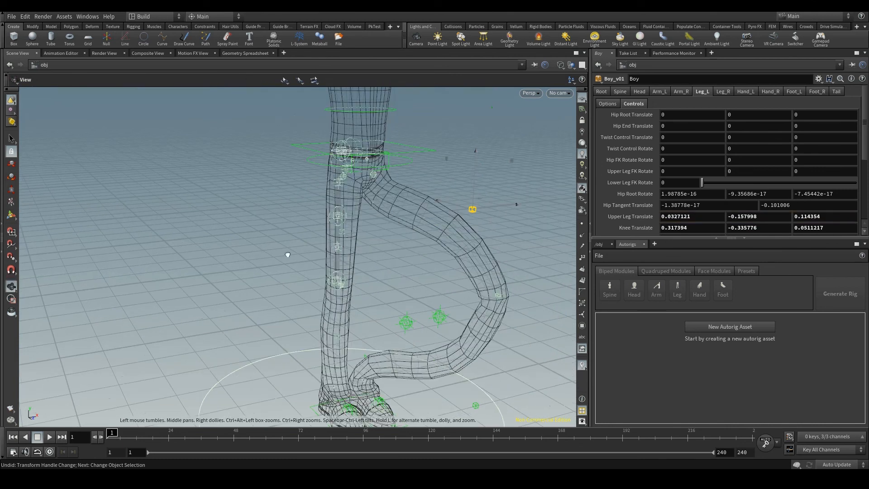
Undo the left hand root's rotation and try posing the hand with its controls
scroll(241, 257, down, 5)
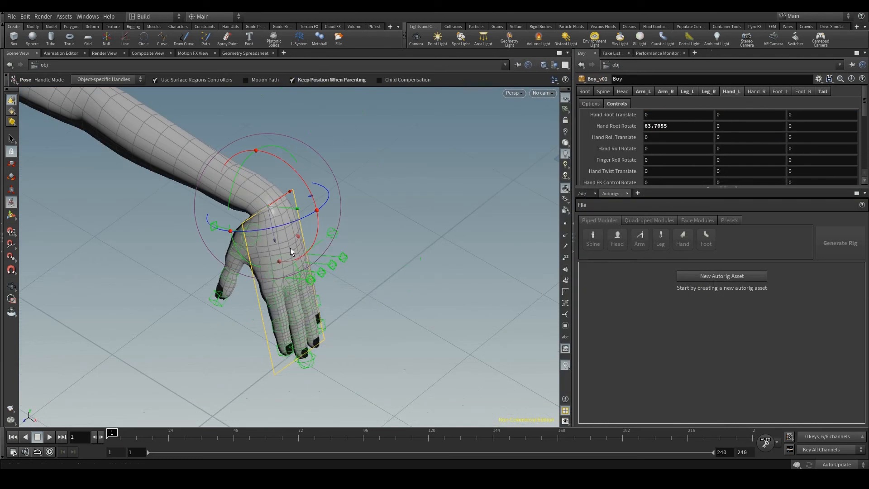
key(ctrl+z)
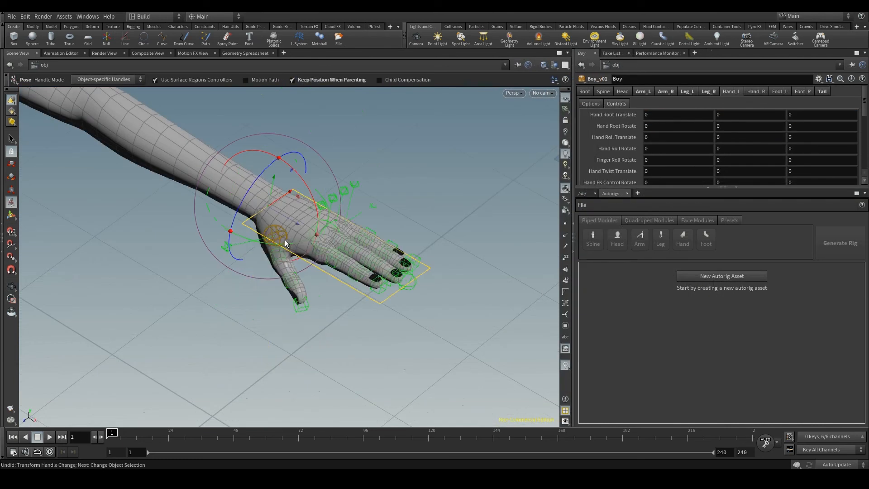
drag(289, 248, 272, 227)
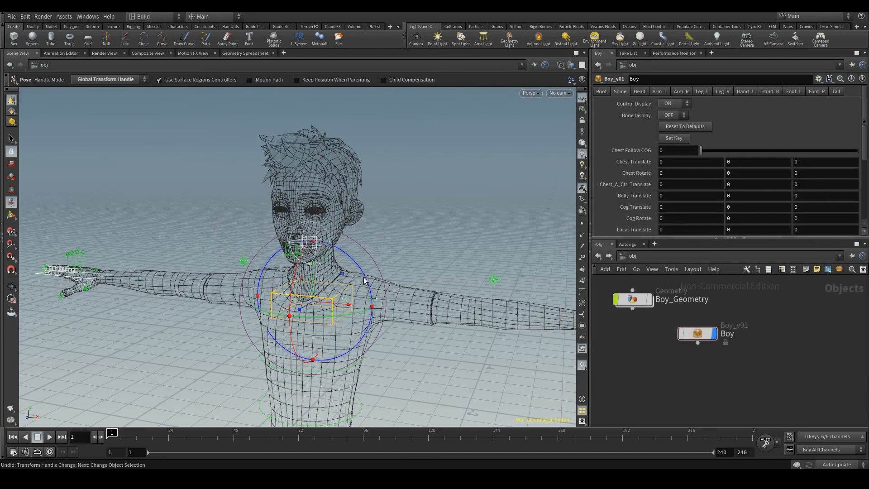
Try rotating the chest control about 10.2 degrees around Z, check the left arm's twist control and undo the rotation
mouse_move(365, 281)
mouse_down()
mouse_move(369, 288)
mouse_move(357, 268)
mouse_up()
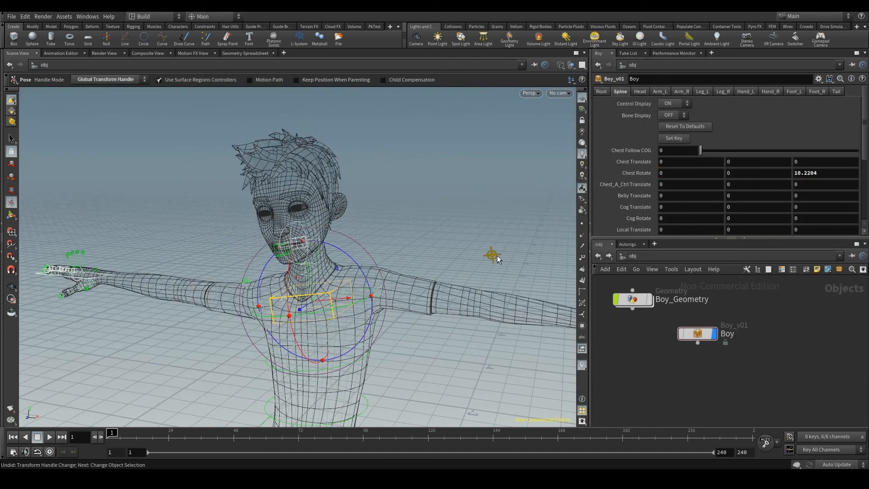
click(497, 255)
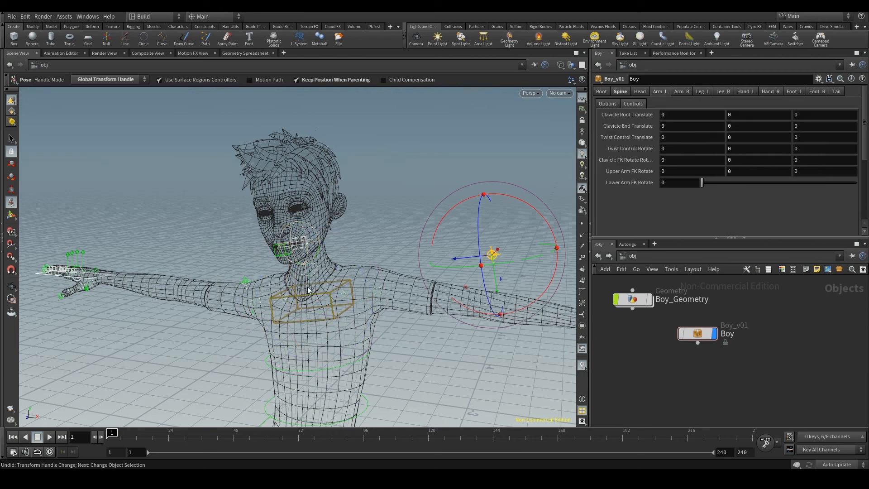
click(331, 294)
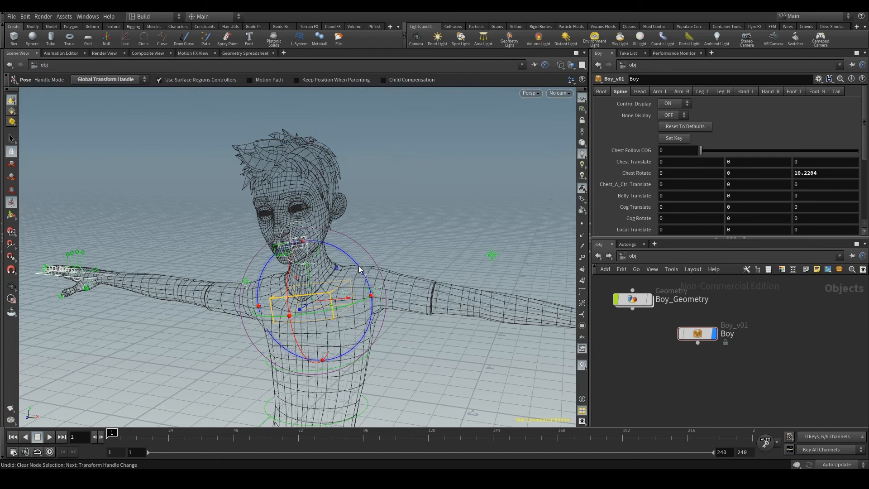
key(ctrl+z)
Reposition the left elbow by moving the arm's twist control to about -0.10, 0.08, 0.18
alt+drag(449, 293, 372, 393)
click(500, 271)
key(r)
drag(406, 216, 353, 267)
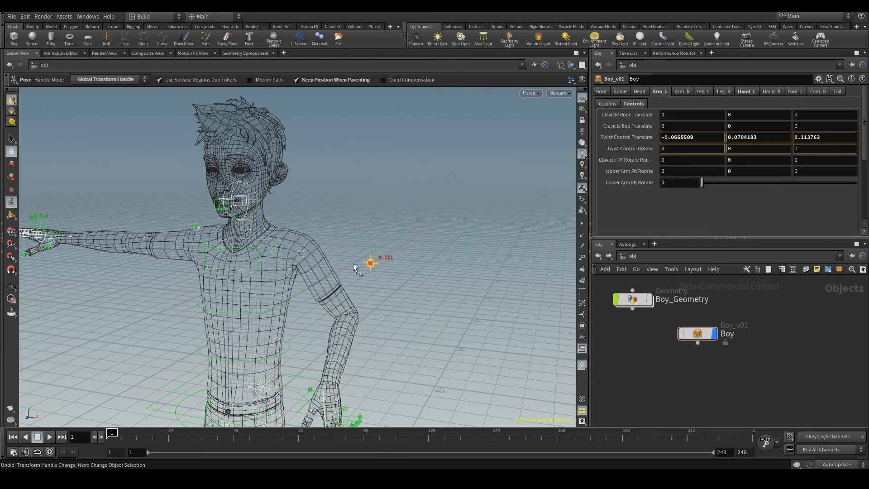
key(r)
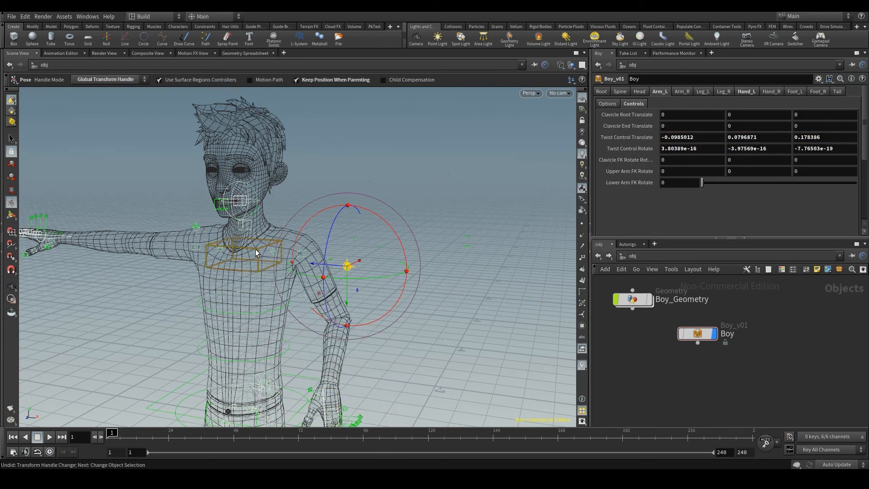
Try rotating the chest control about -20.6 degrees around Z, undo it and reselect the left arm's twist control
click(259, 248)
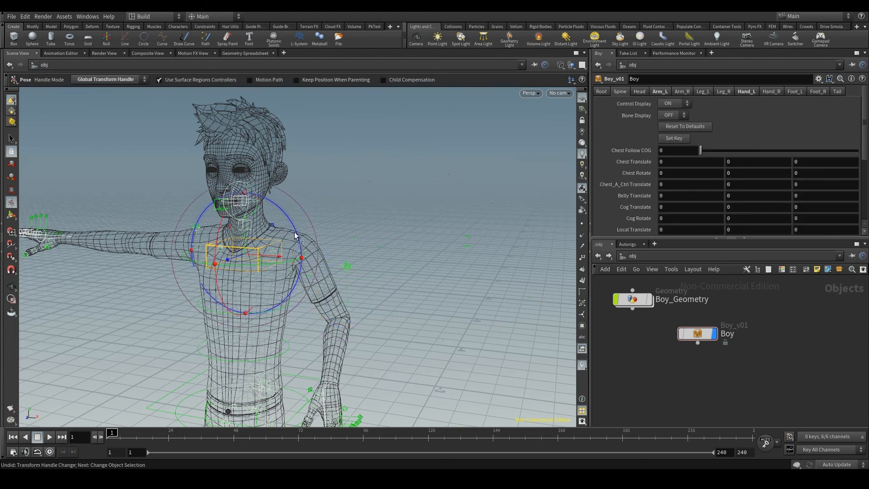
drag(295, 233, 343, 293)
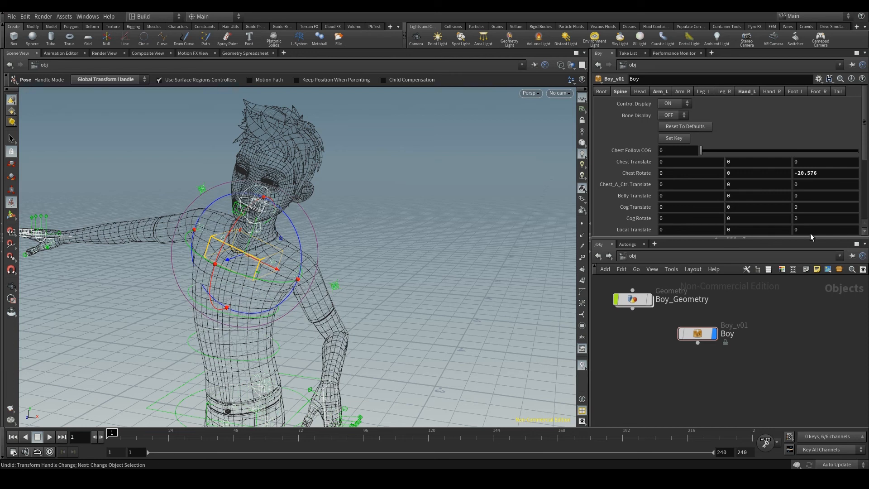
click(674, 128)
click(351, 266)
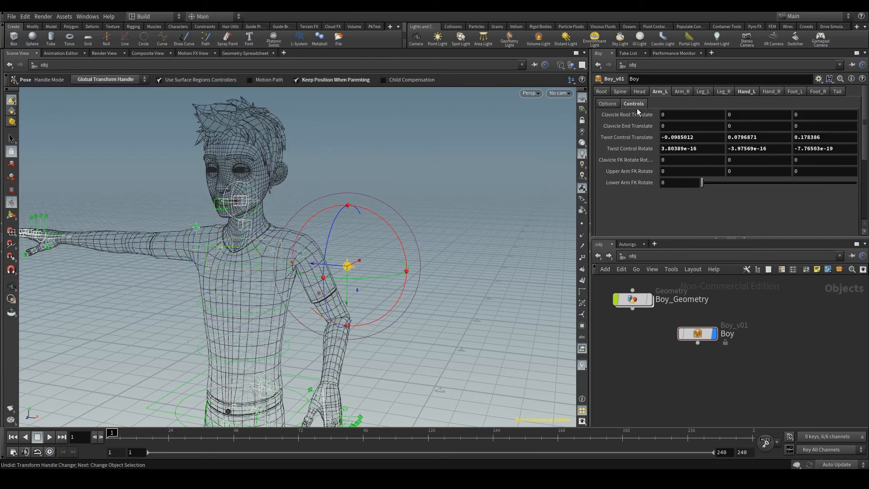
Reset the left arm and left hand controls to their defaults
click(619, 103)
click(695, 138)
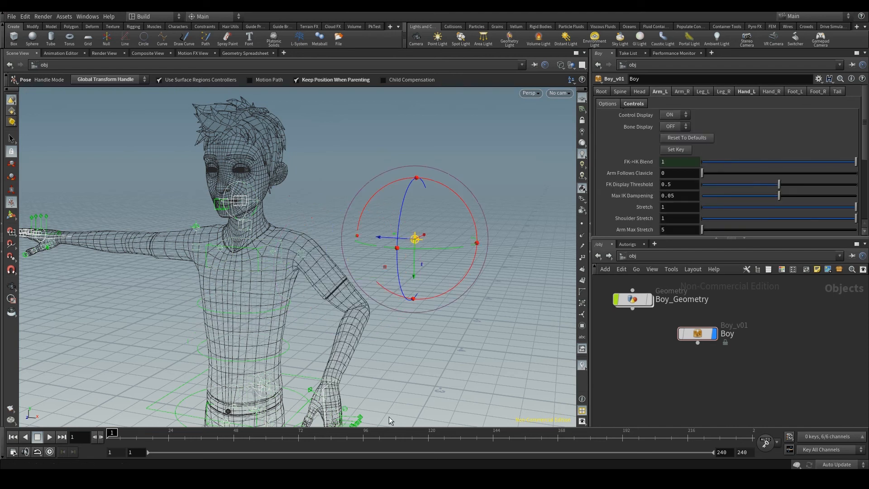
click(323, 398)
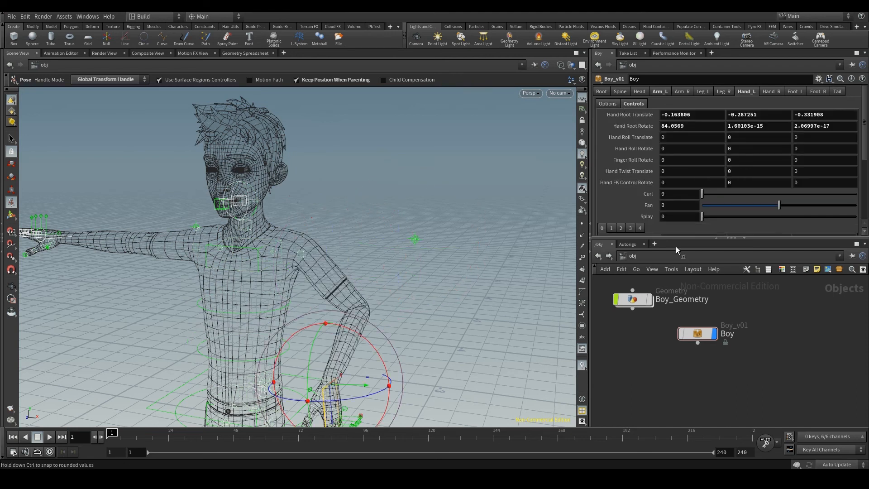
click(684, 148)
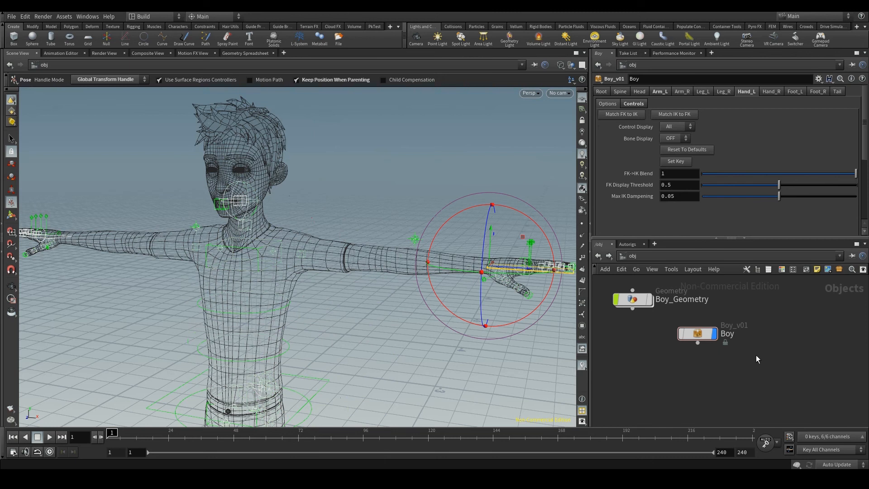
Allow editing of the Boy asset's contents and enter its network
right_click(697, 339)
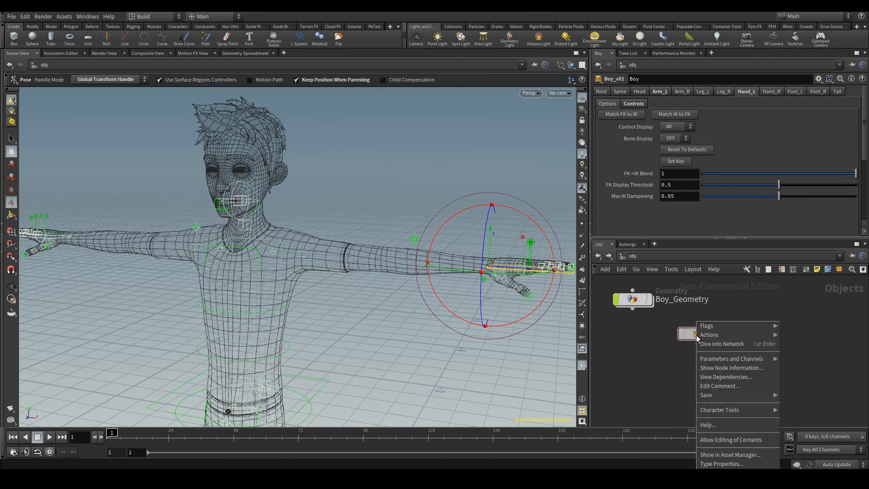
click(729, 442)
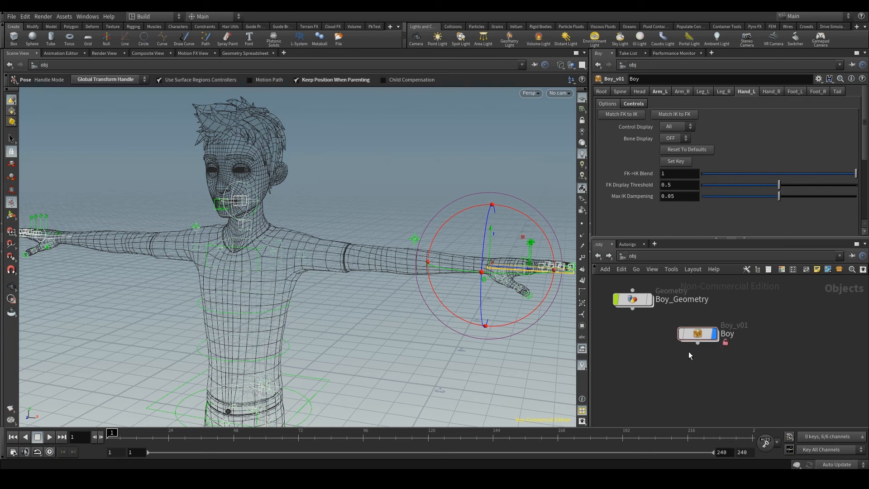
mouse_move(692, 334)
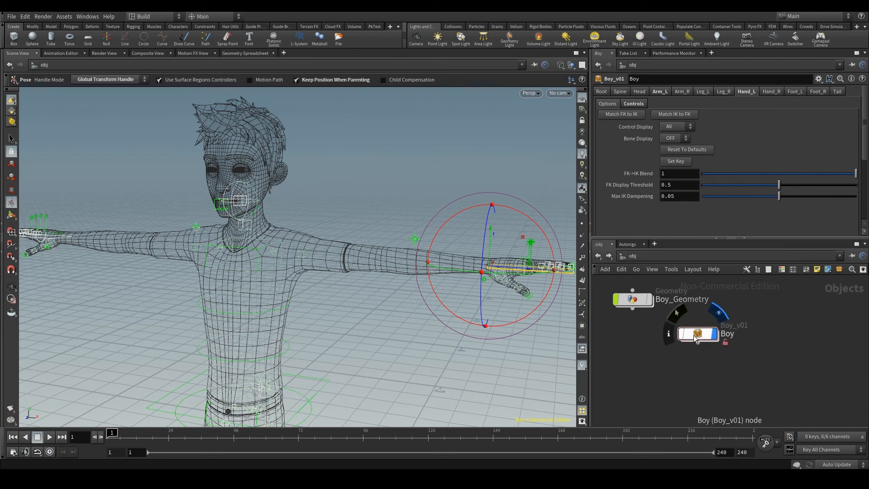
double_click(696, 338)
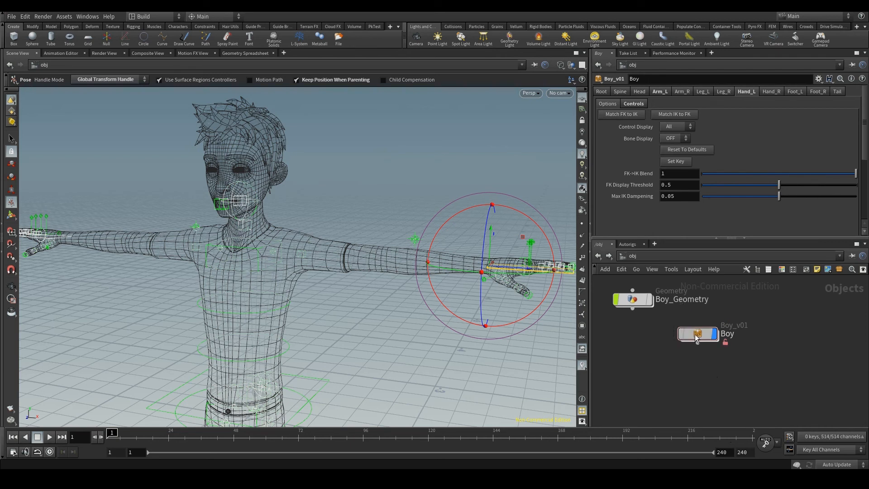
Locate the left arm's twist control node in the Boy network and select its parent, L_Arm_twistcontrol_cnst
click(410, 239)
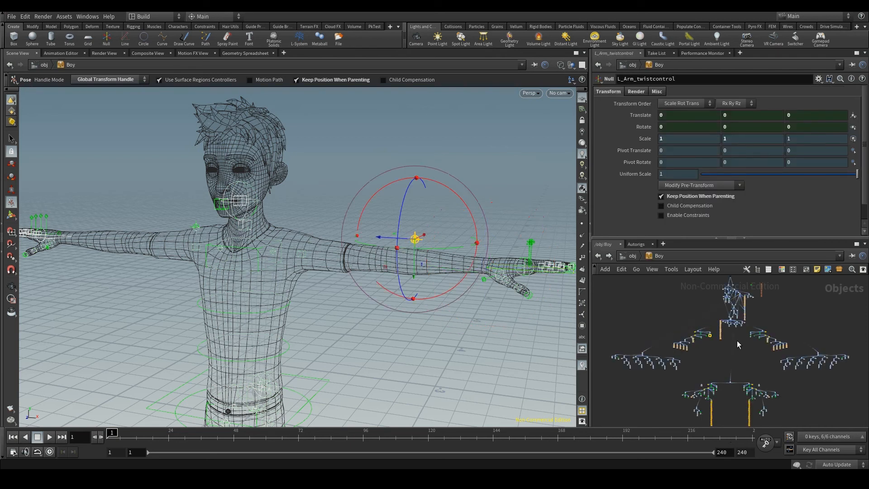
key(space)
key(g)
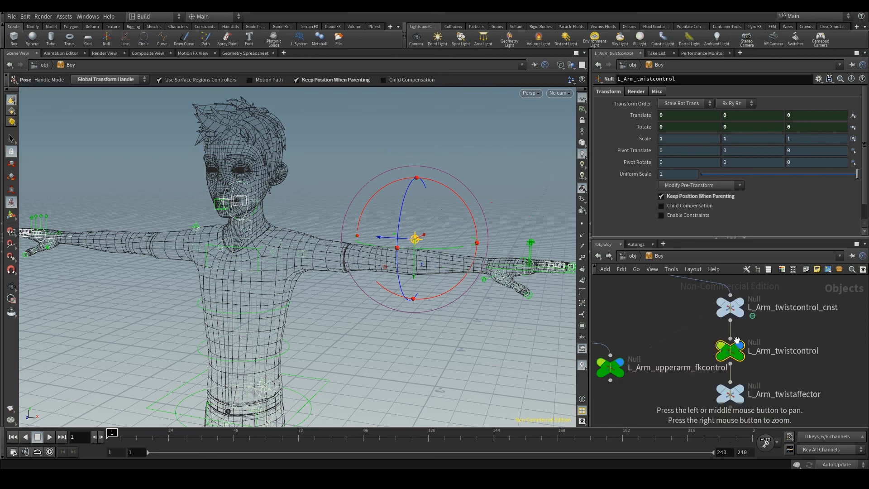
right_drag(816, 372, 772, 358)
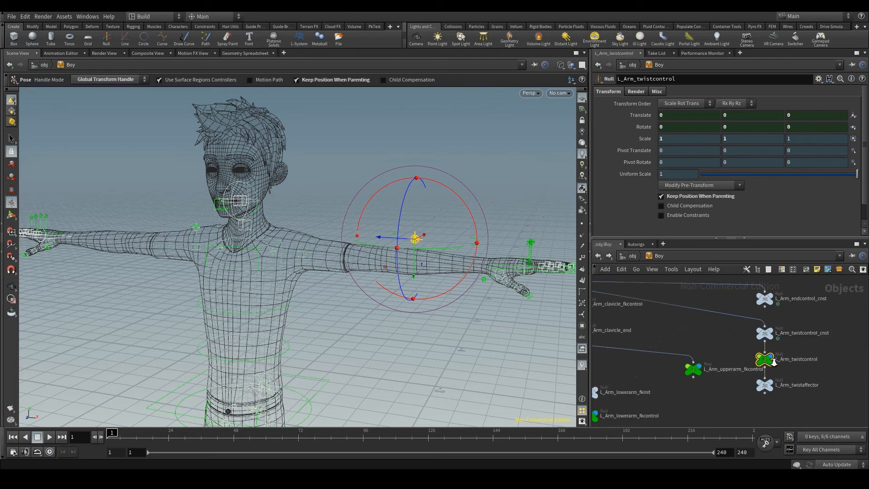
middle_drag(687, 333, 710, 373)
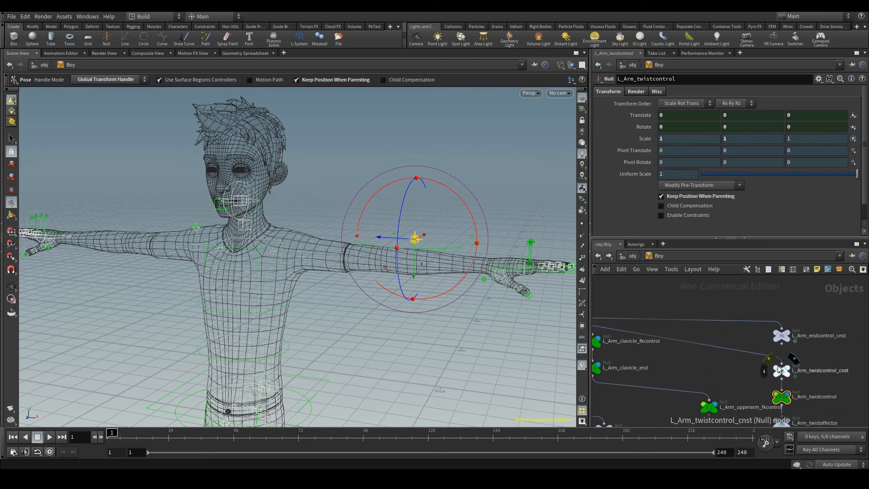
click(788, 373)
Open the Boy asset's parameters in a floating window and show the left arm's options
mouse_move(681, 144)
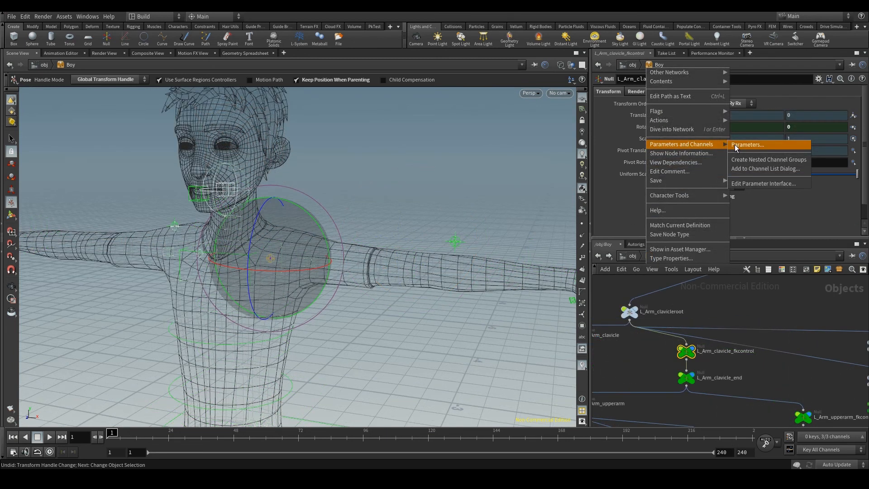
click(736, 144)
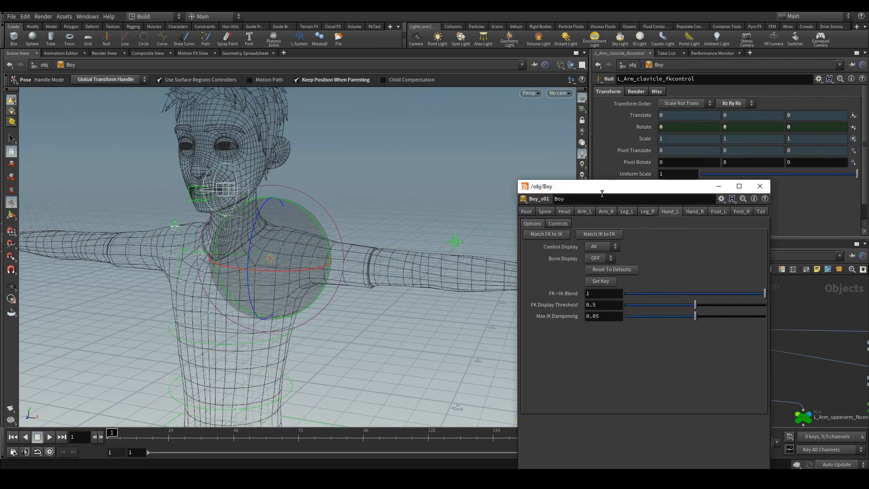
drag(602, 187, 93, 179)
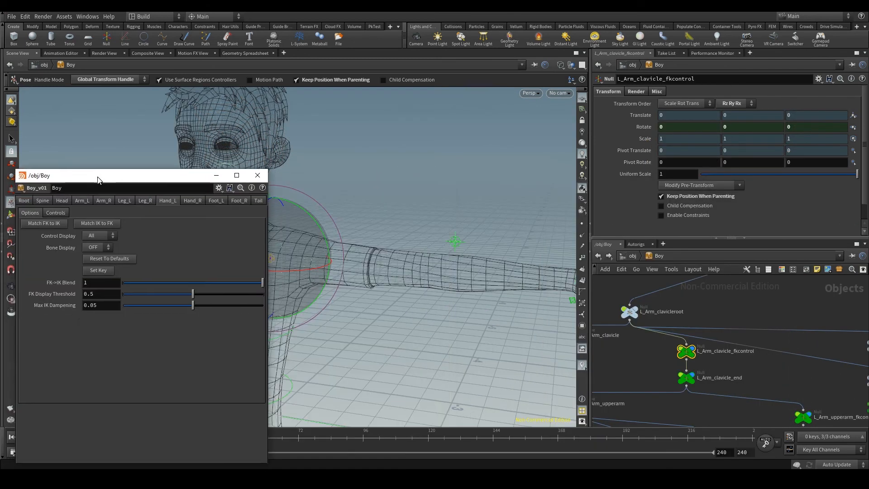
key(Escape)
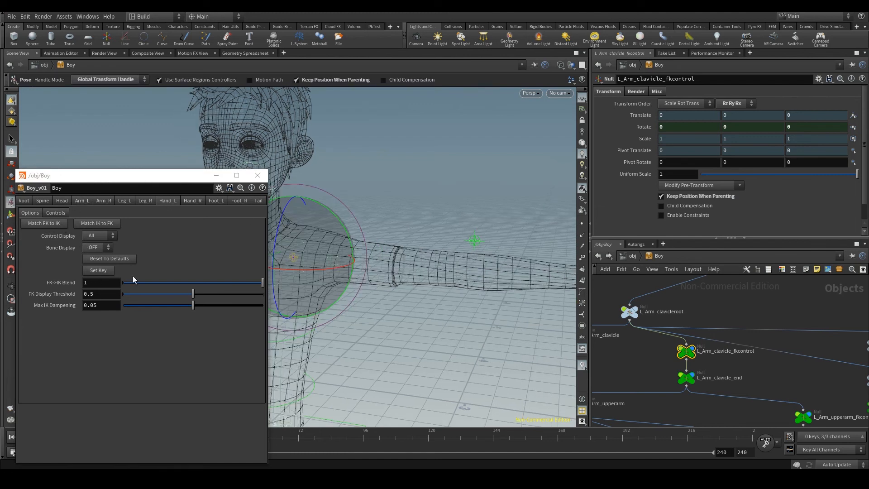
click(81, 201)
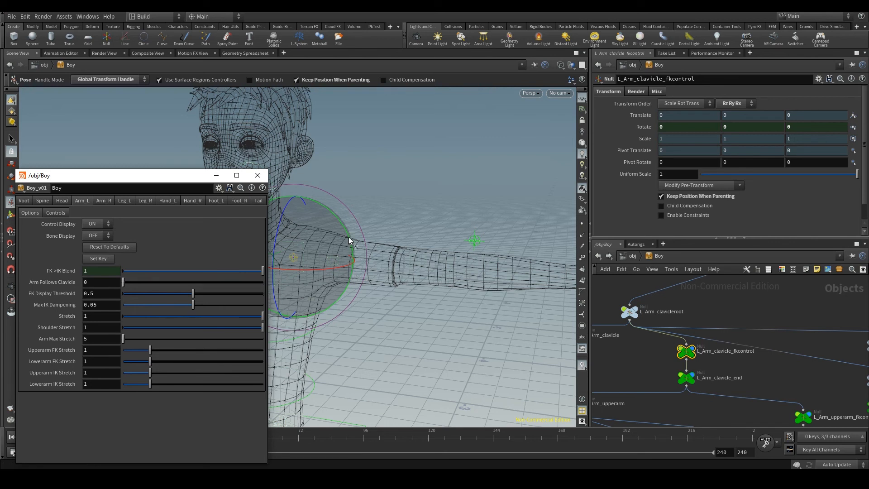
Try rotating the left clavicle FK control about 21.4 degrees around Y, undo it and set Arm Follows Clavicle to 1
drag(349, 239, 351, 268)
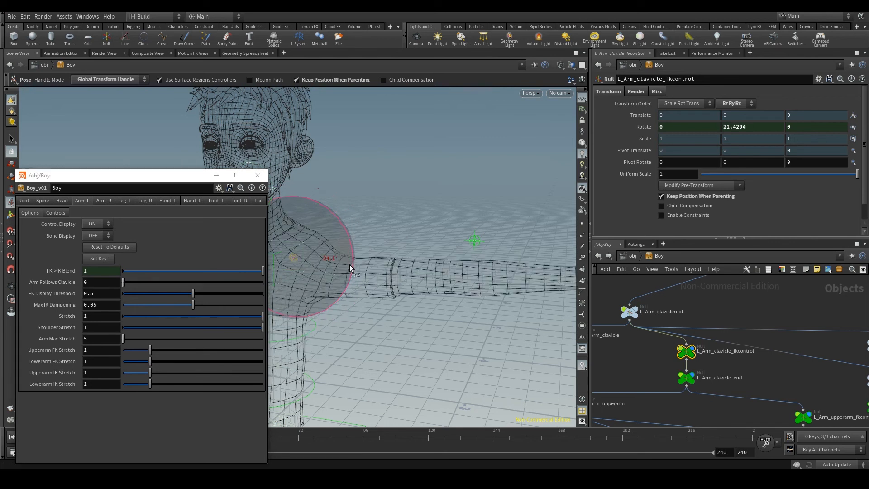
key(ctrl+z)
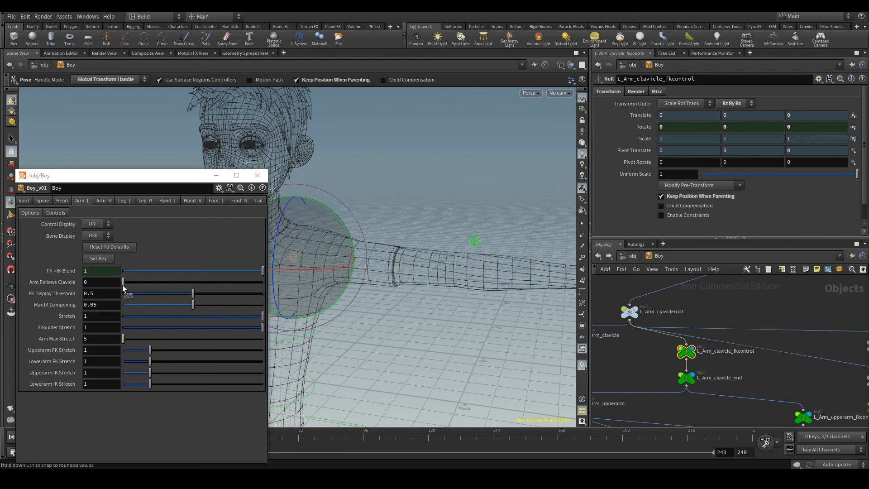
drag(124, 283, 368, 278)
drag(226, 278, 437, 290)
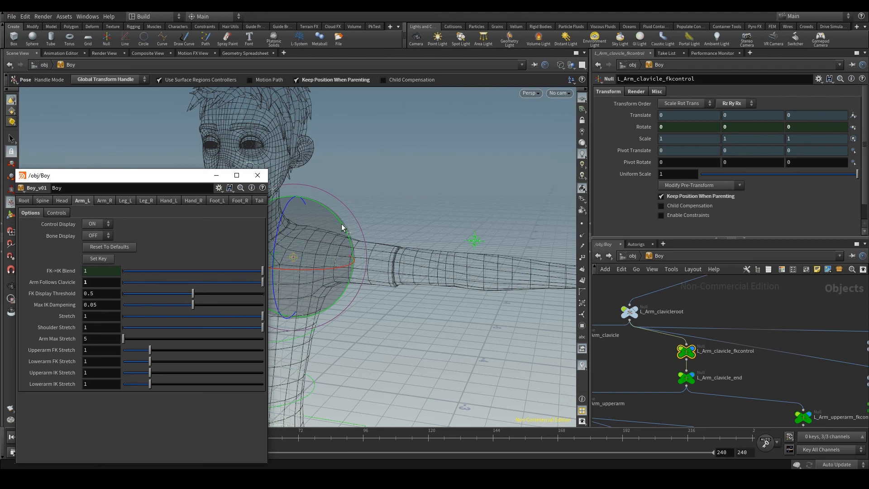
Test rotating the left clavicle FK control about 42 degrees around Y, then undo the rotation and the Arm Follows Clavicle change
drag(341, 224, 337, 243)
drag(160, 175, 221, 276)
drag(344, 232, 347, 262)
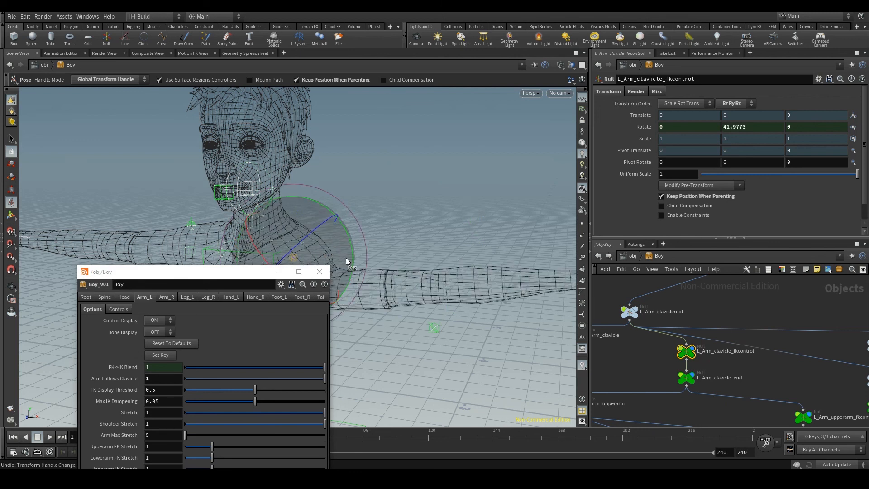
key(ctrl+z)
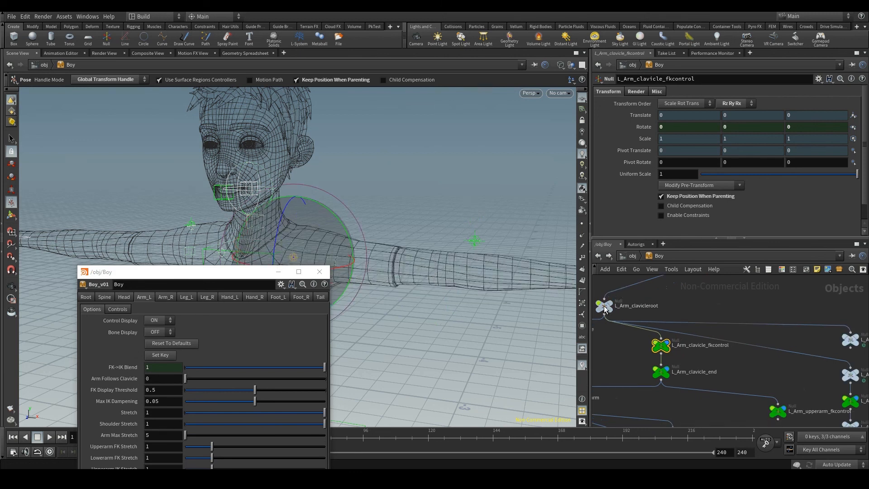
Trace the hierarchy from L_Arm_clavicleroot to the twist control and delete the constraints network inside L_Arm_twistcontrol_cnst, returning to the Boy network
click(604, 306)
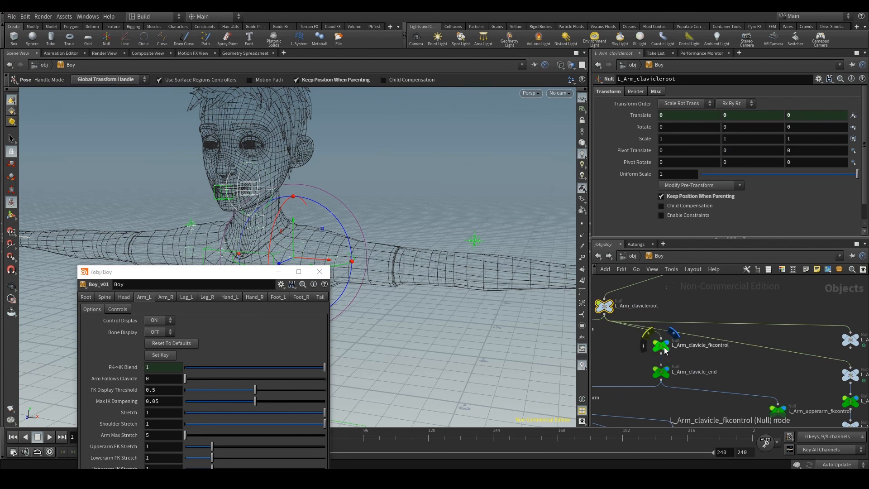
shift+click(664, 349)
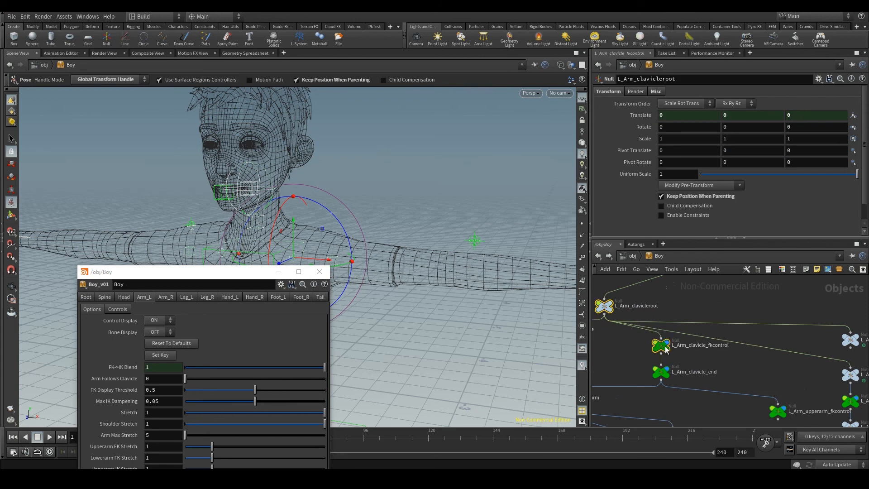
middle_drag(764, 368, 671, 350)
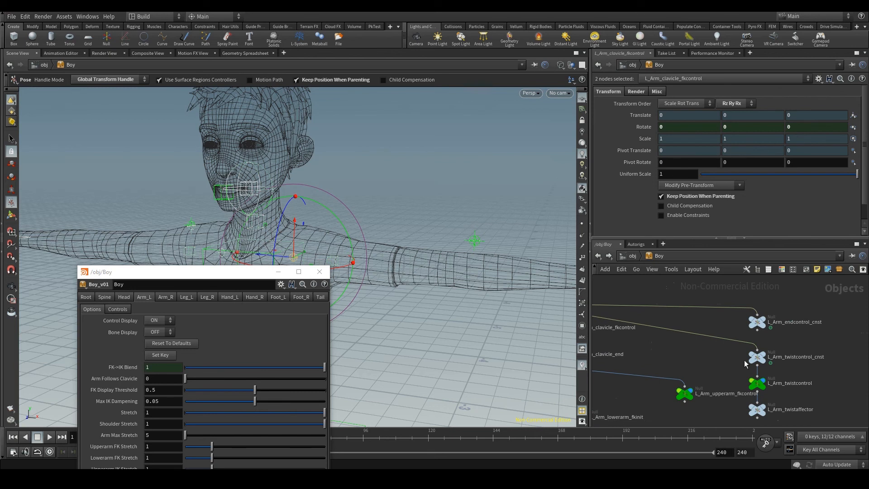
click(761, 384)
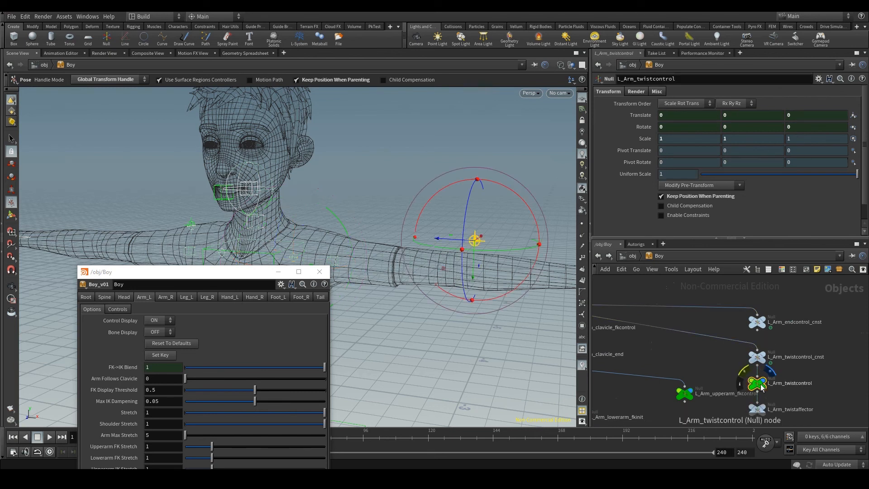
double_click(757, 358)
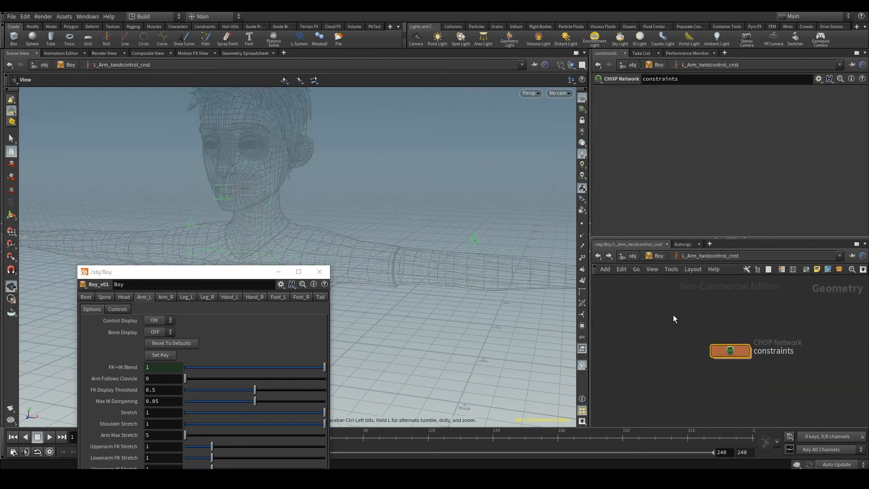
drag(673, 314, 794, 397)
key(Delete)
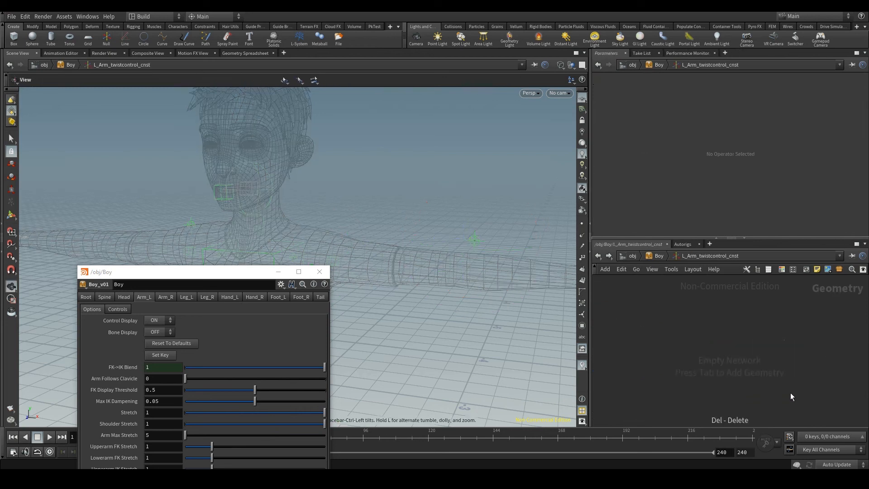
click(319, 271)
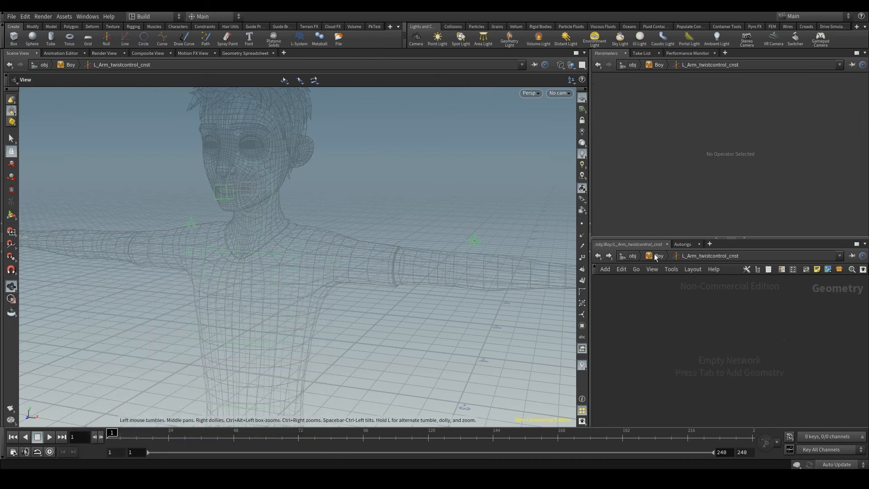
key(u)
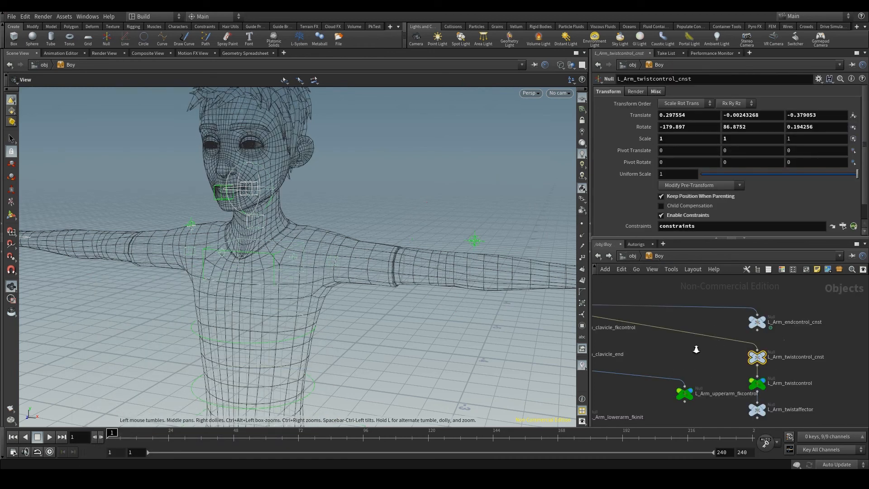
Connect the parent input of L_Arm_twistcontrol_cnst to the output of Spine_LOCAL_HOOK in the Boy network
scroll(696, 349, down, 2)
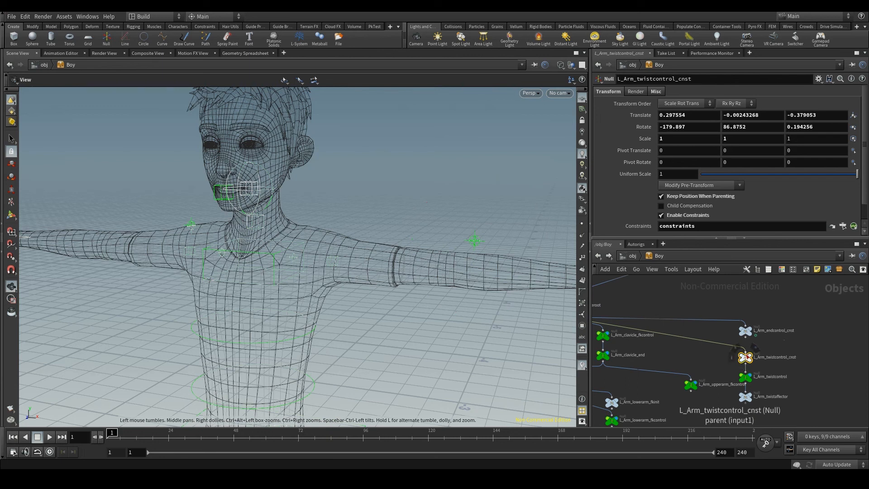
double_click(747, 356)
key(ctrl+b)
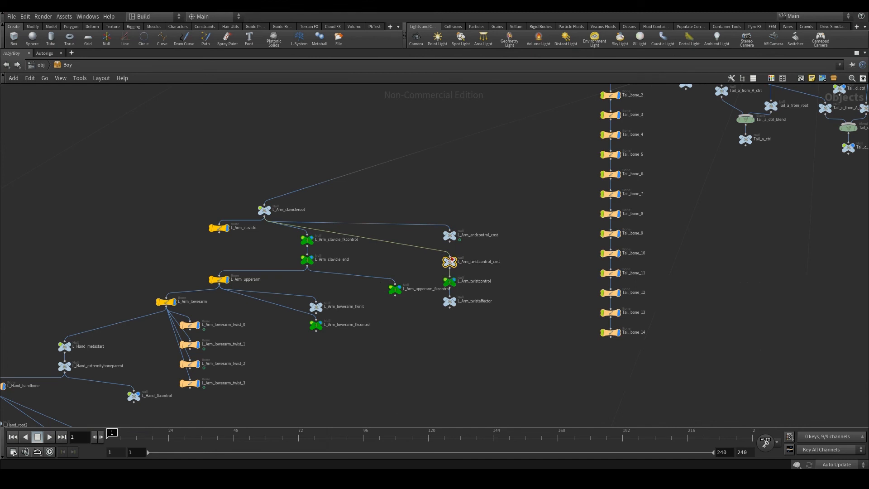
drag(450, 257, 531, 175)
middle_drag(699, 170, 422, 337)
middle_drag(243, 404, 229, 409)
middle_drag(613, 174, 469, 461)
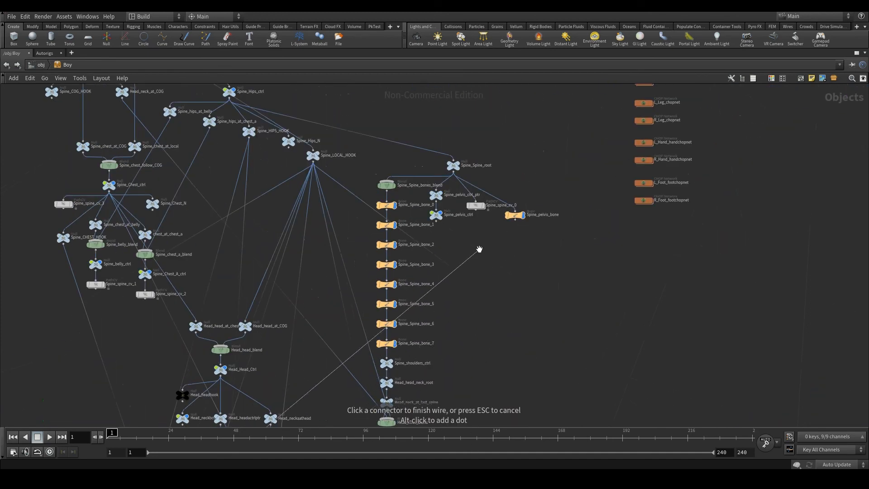
middle_drag(480, 248, 595, 327)
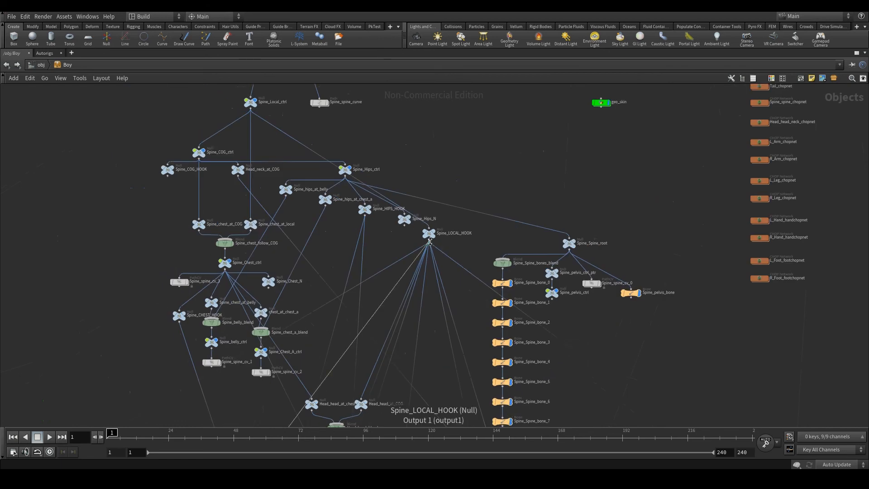
key(ctrl+b)
Test rotating the chest control about -18.7 degrees around Z, undo the rotation and select the left arm's twist control
right_drag(282, 275, 285, 279)
middle_drag(285, 279, 321, 227)
click(11, 203)
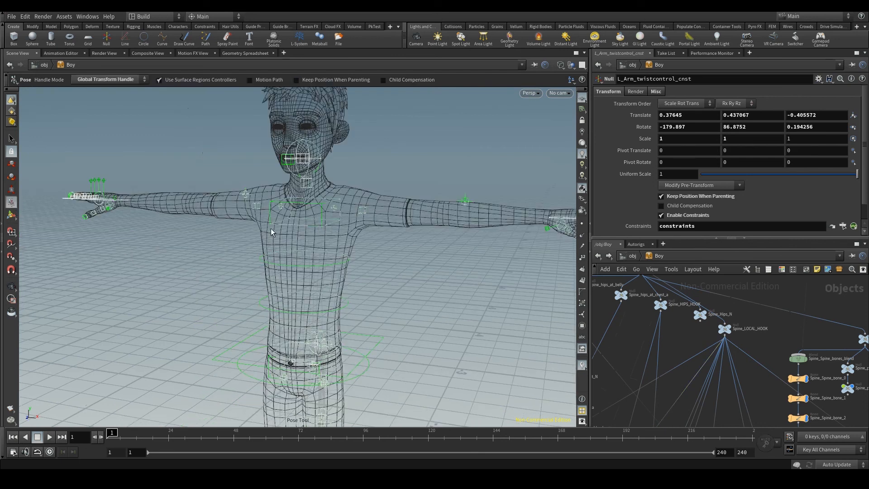
click(319, 224)
drag(361, 190, 368, 211)
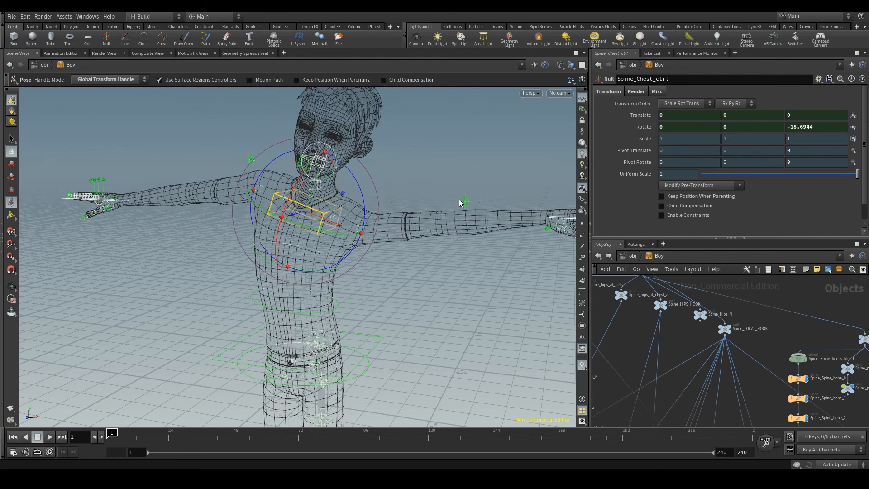
key(ctrl+z)
click(465, 201)
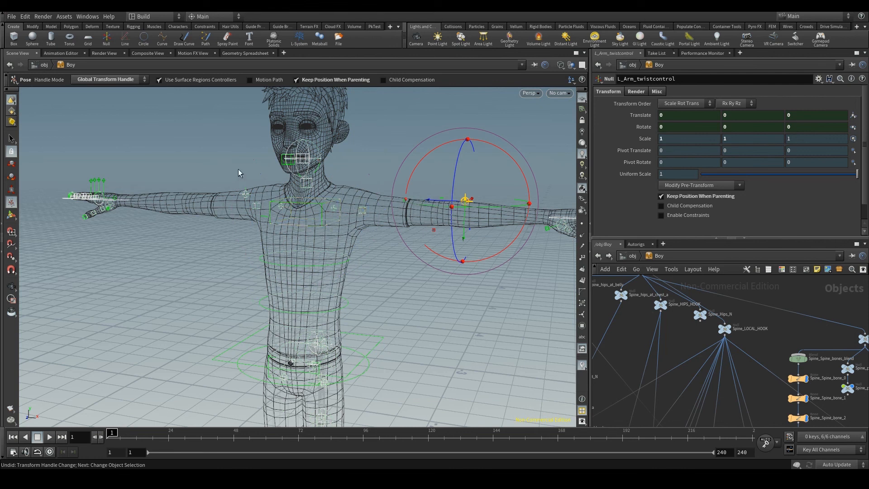
Delete the Arm Follows Clavicle parameter from the Arm_L options in the Boy asset's type properties and apply the change
click(635, 254)
right_click(688, 335)
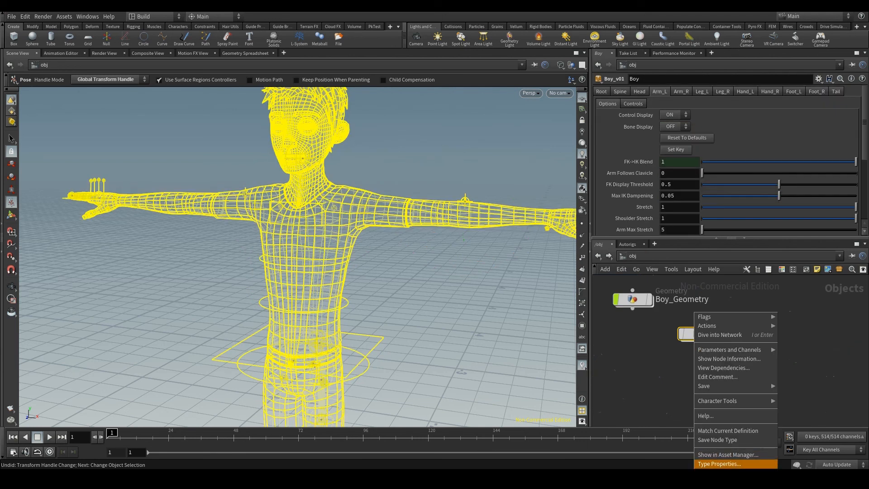
click(702, 464)
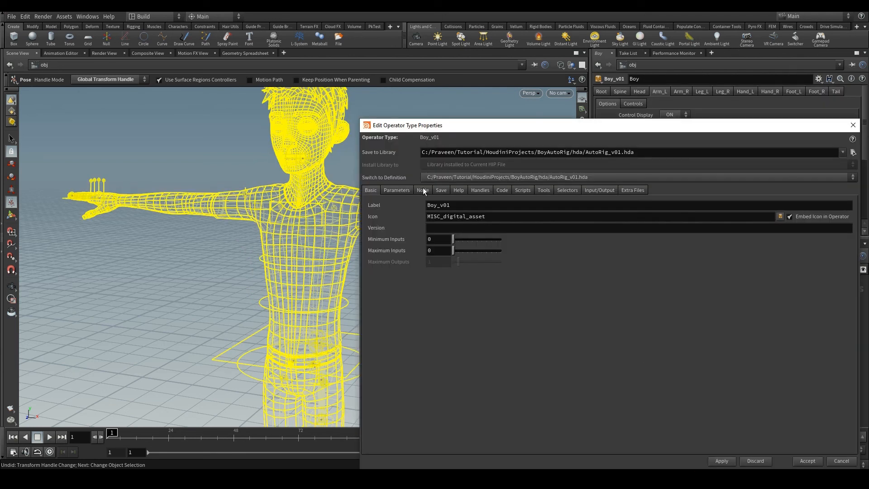
click(404, 189)
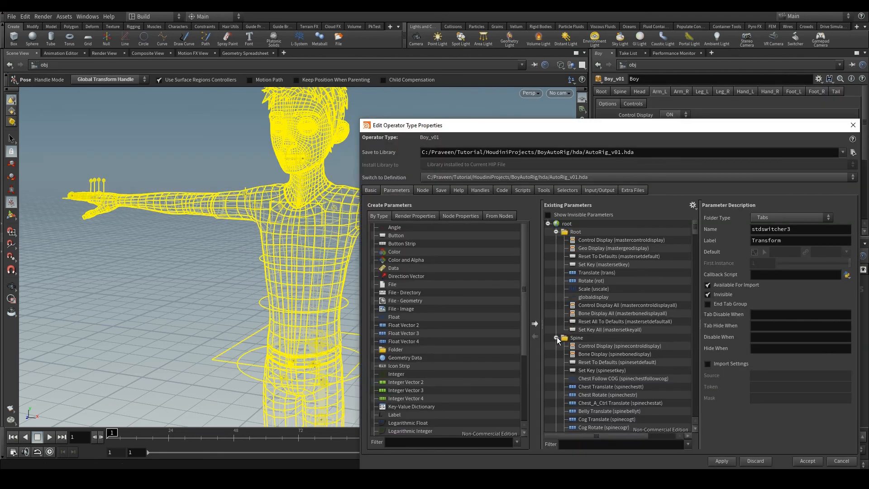
click(557, 338)
click(555, 346)
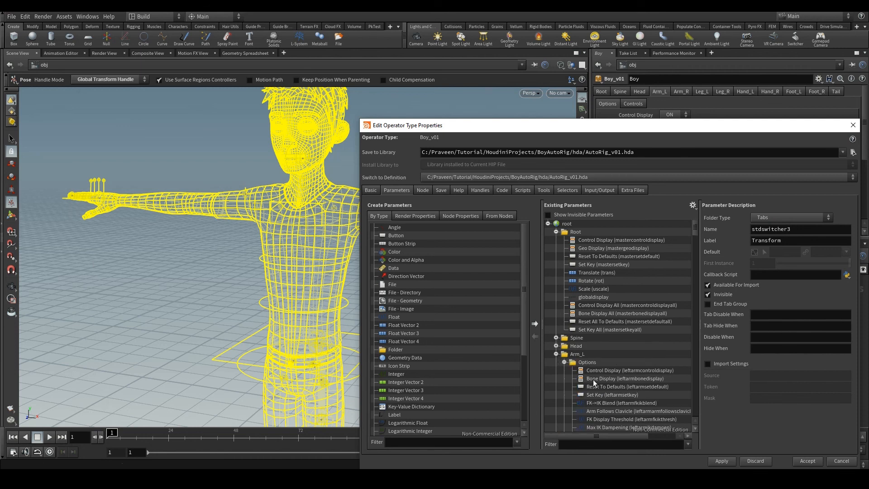
click(610, 411)
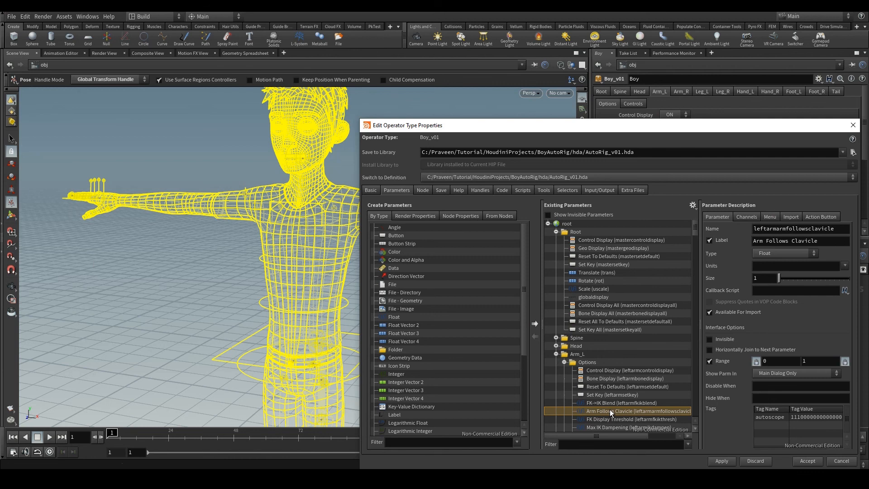
right_click(609, 409)
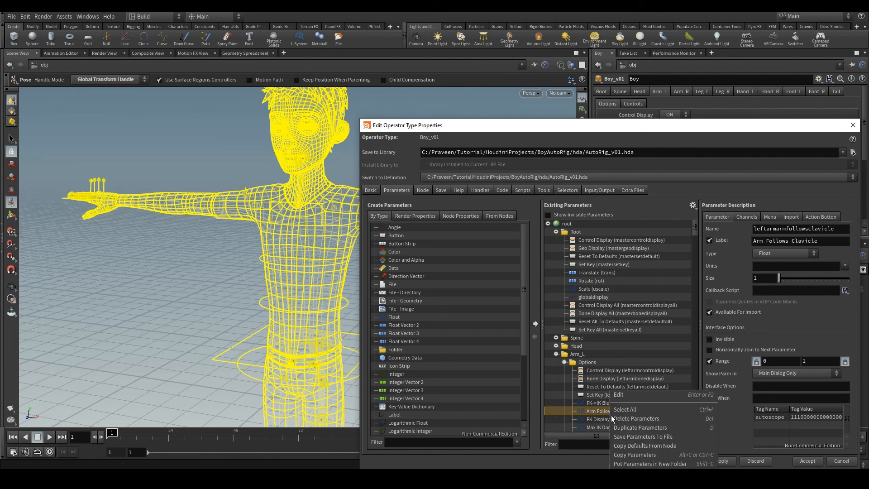
click(615, 420)
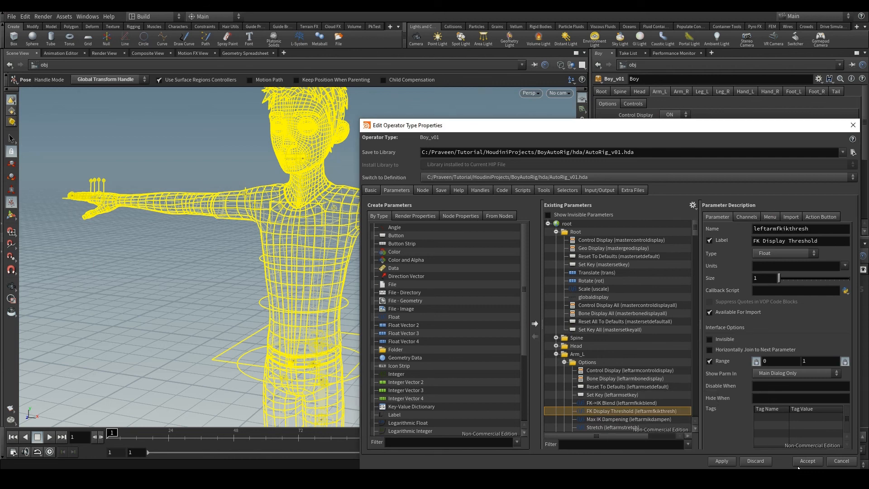
click(721, 461)
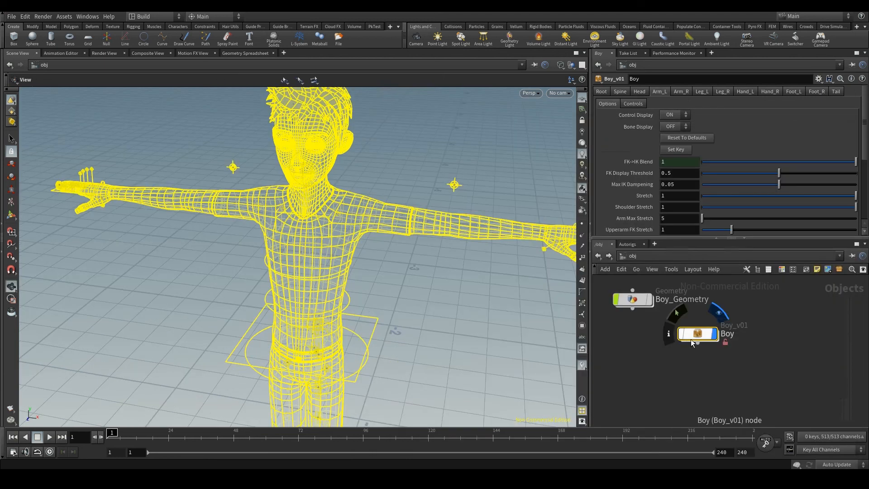
Save the Boy asset's node type and match the node to its current definition
right_click(693, 336)
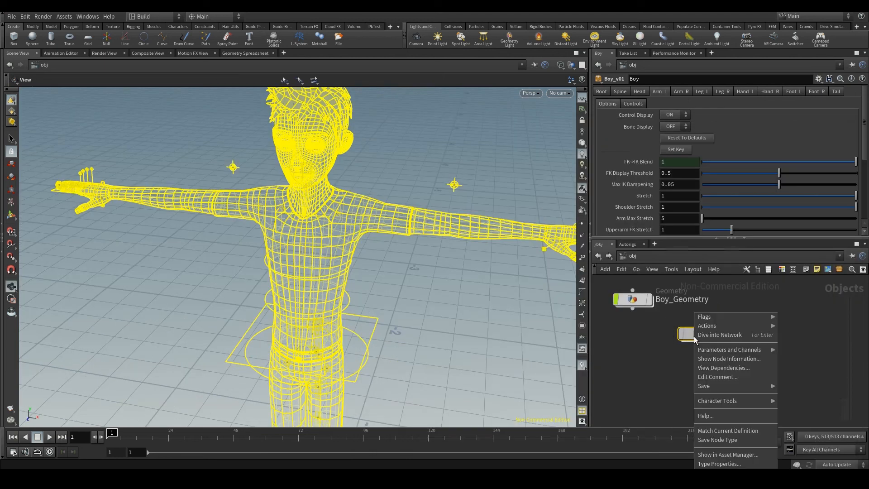
click(731, 440)
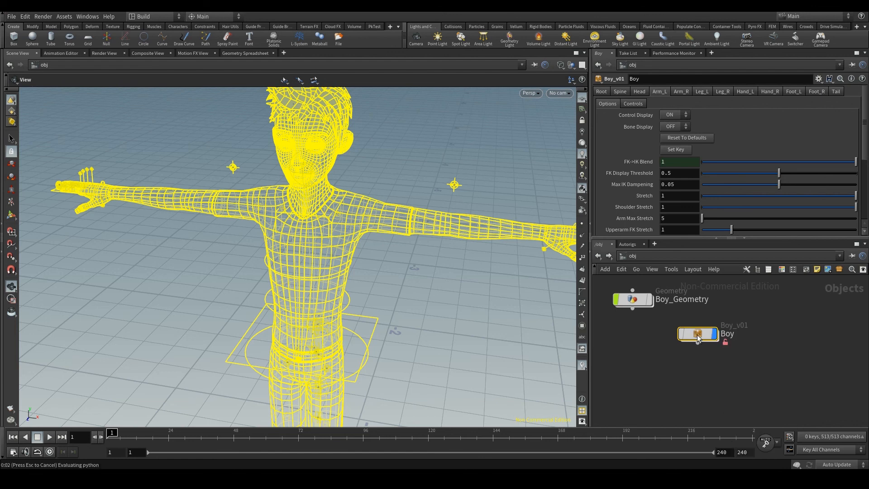
right_click(697, 338)
click(734, 431)
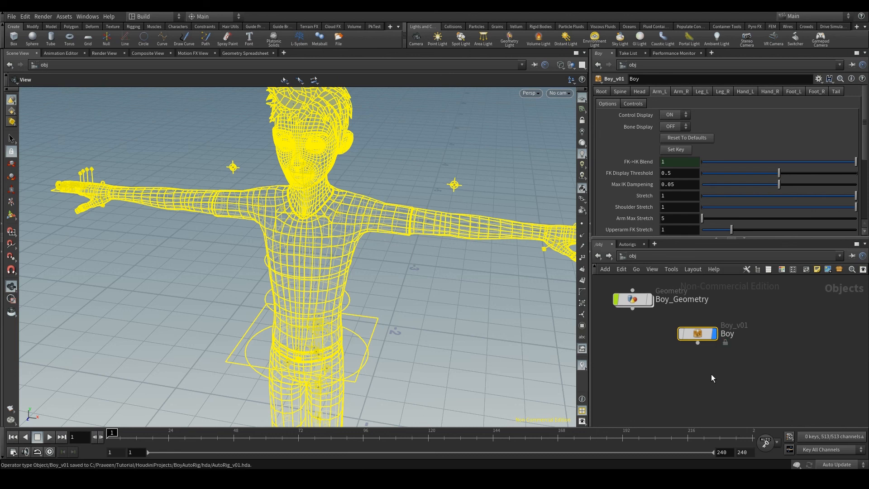
mouse_move(696, 340)
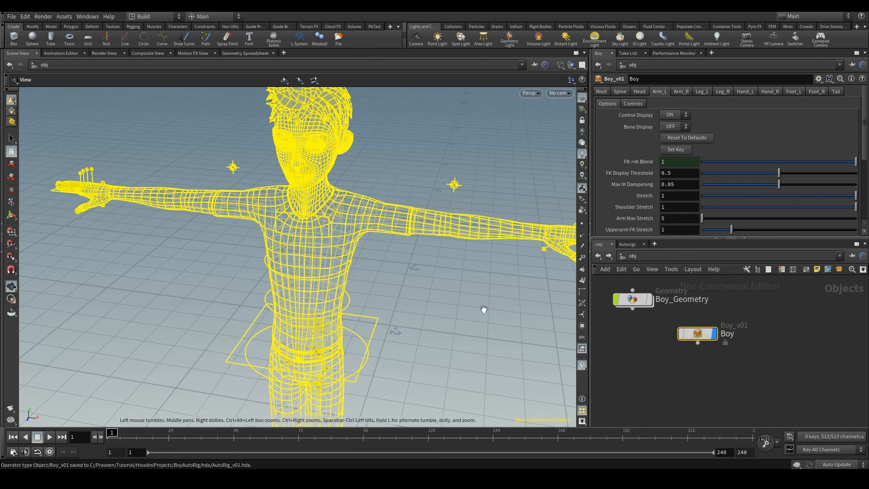
Test rotating the chest control on the locked Boy rig, then undo the rotation
scroll(262, 249, down, 2)
drag(289, 208, 386, 280)
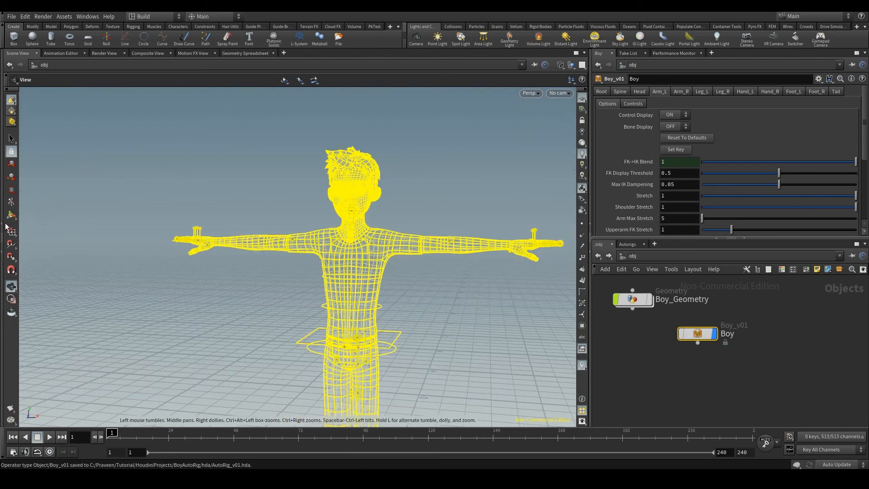
key(Return)
click(350, 246)
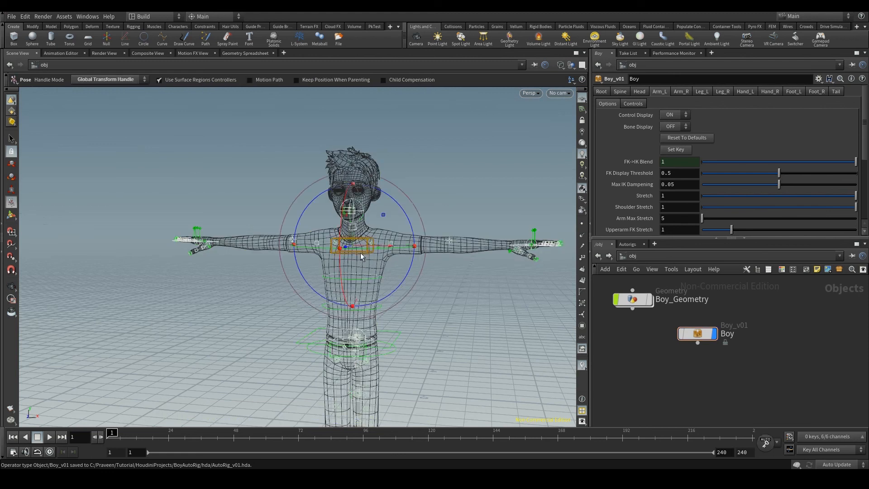
drag(407, 220, 379, 195)
key(ctrl+z)
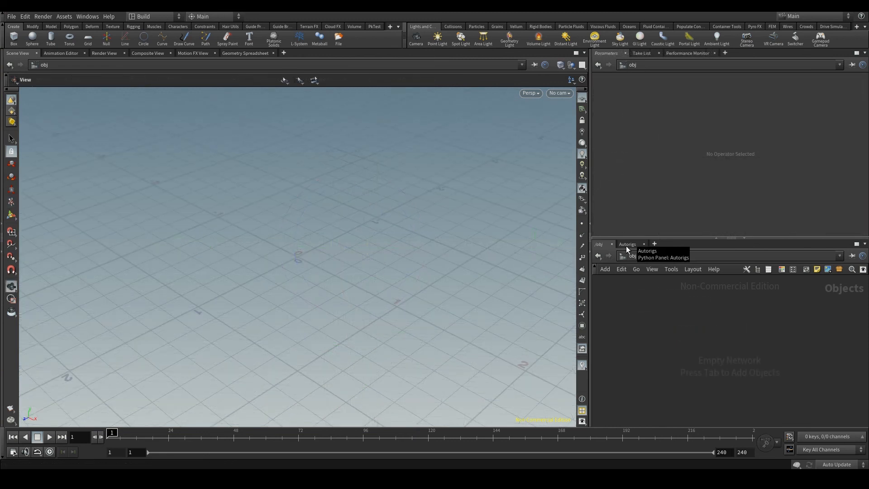
Start a new autorig in the empty scene from the on-disk HDA file AutoRig_v01.hda
click(627, 244)
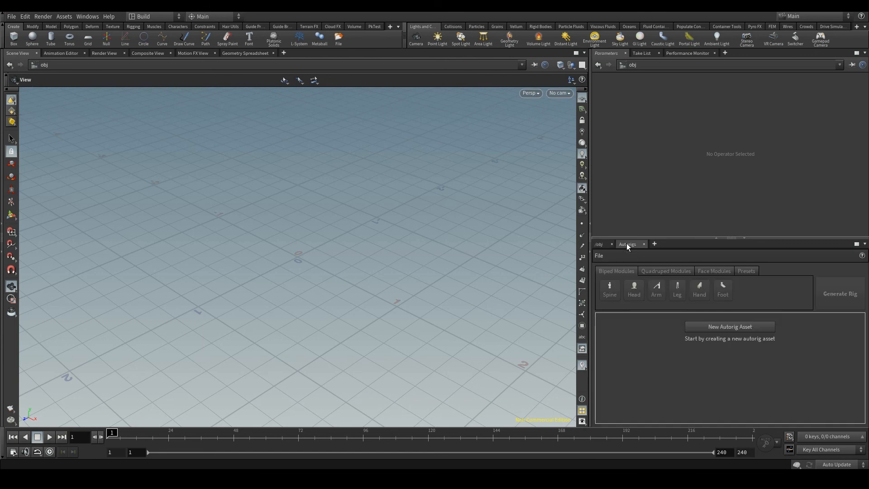
click(598, 257)
mouse_move(607, 284)
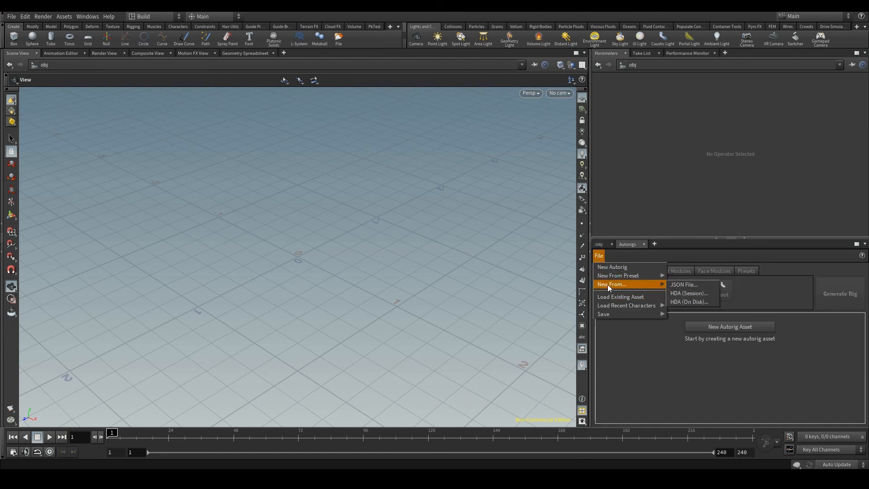
click(685, 301)
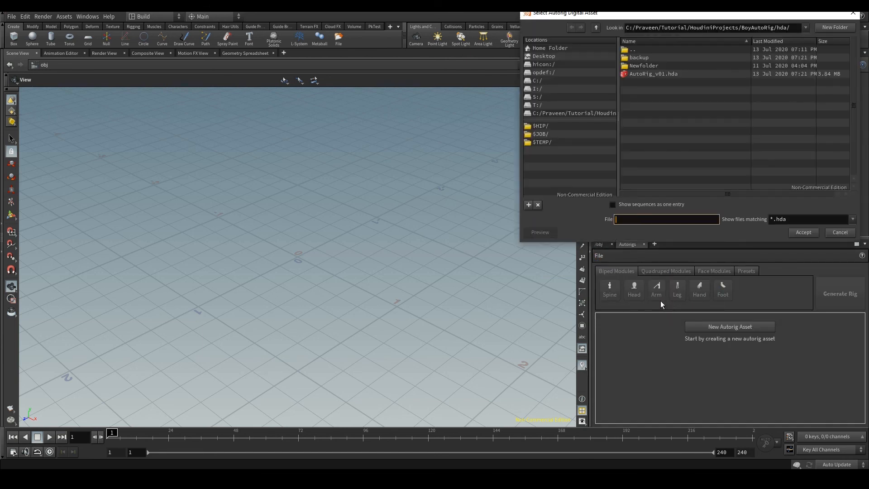
double_click(657, 75)
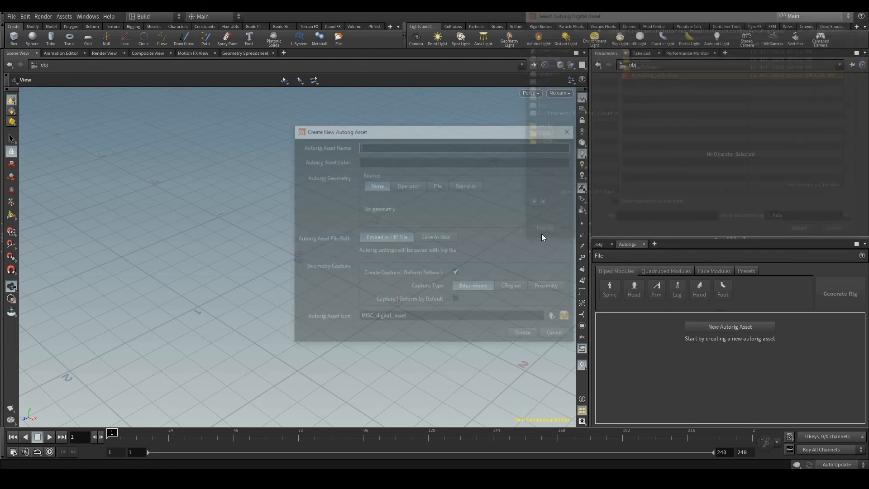
Name the new autorig asset Boy_v02 and set its label to Boy
text(B)
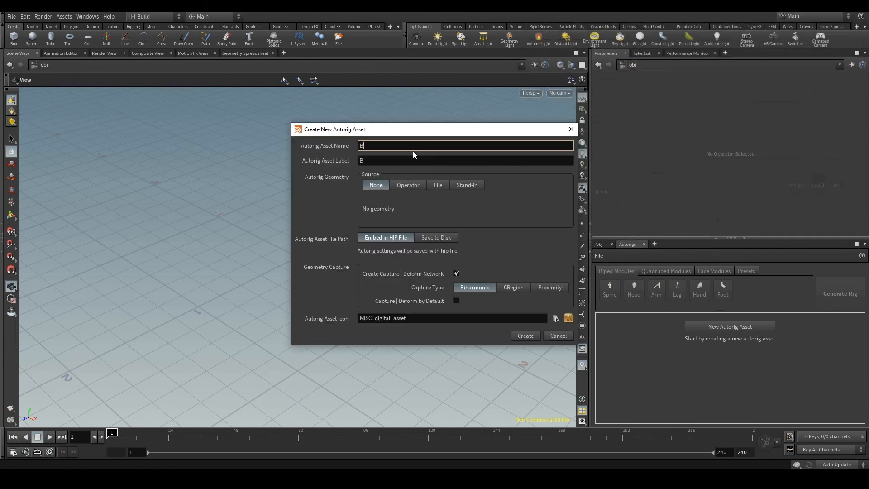
text(oy_v02)
double_click(375, 161)
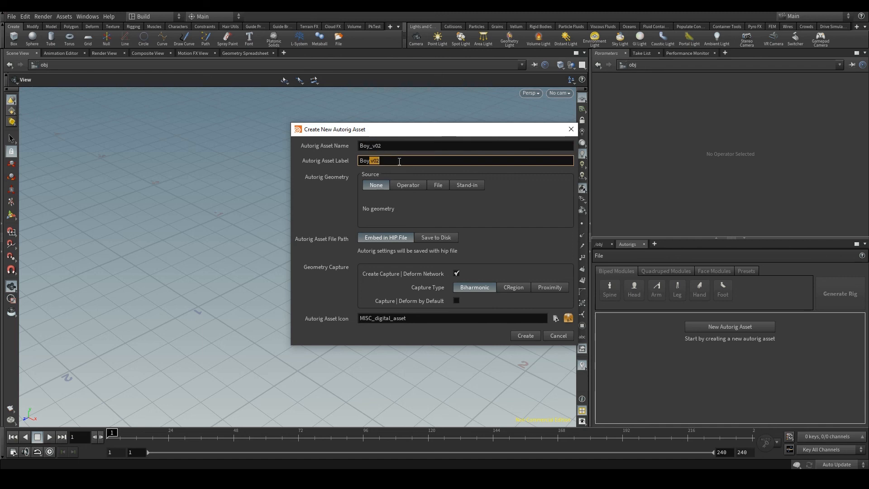
key(BackSpace)
Set the autorig geometry source to a file and choose Boy_02.bgeo.sc
click(411, 186)
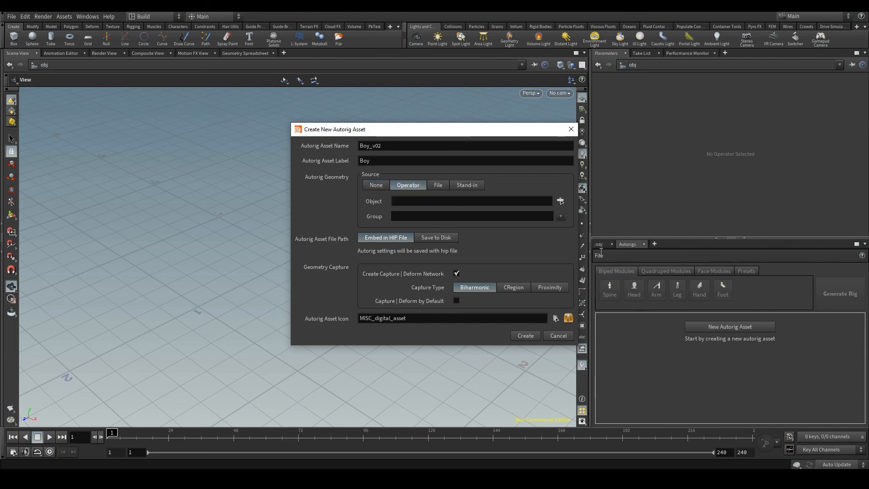
click(433, 185)
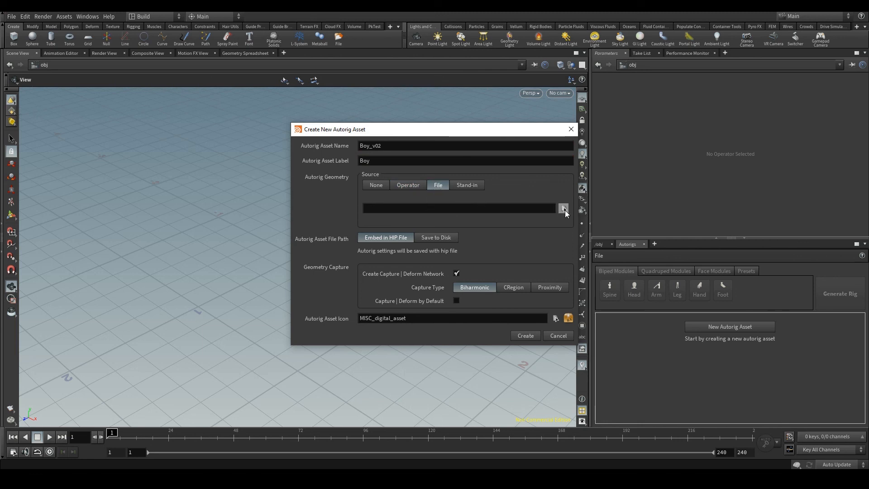
click(564, 208)
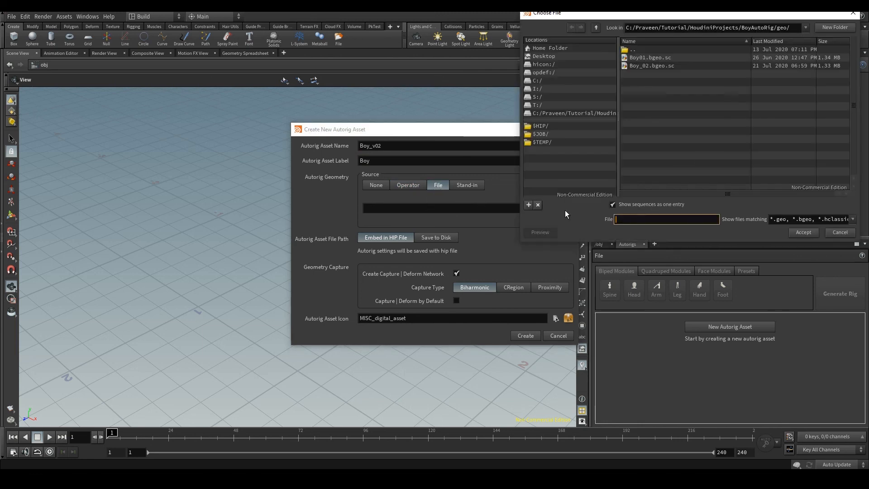
double_click(656, 67)
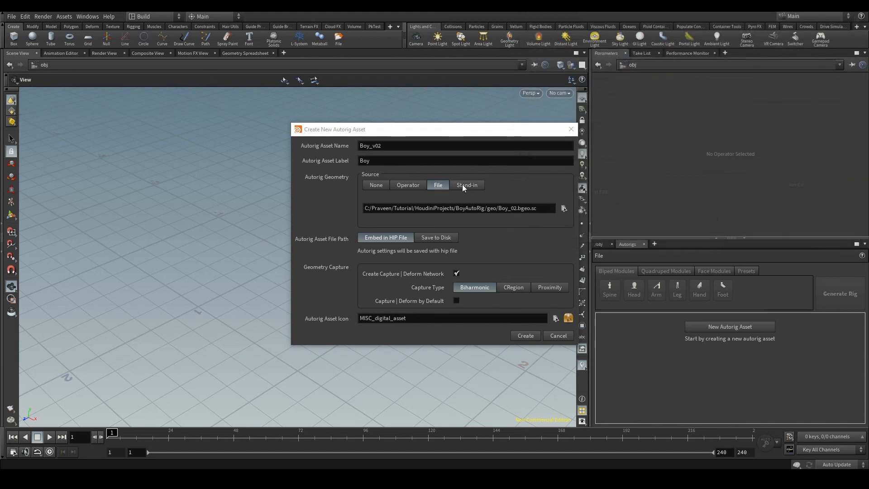
Set the autorig asset to save to disk as AutoRig_v02.hda in the project's hda folder and create the asset
click(428, 238)
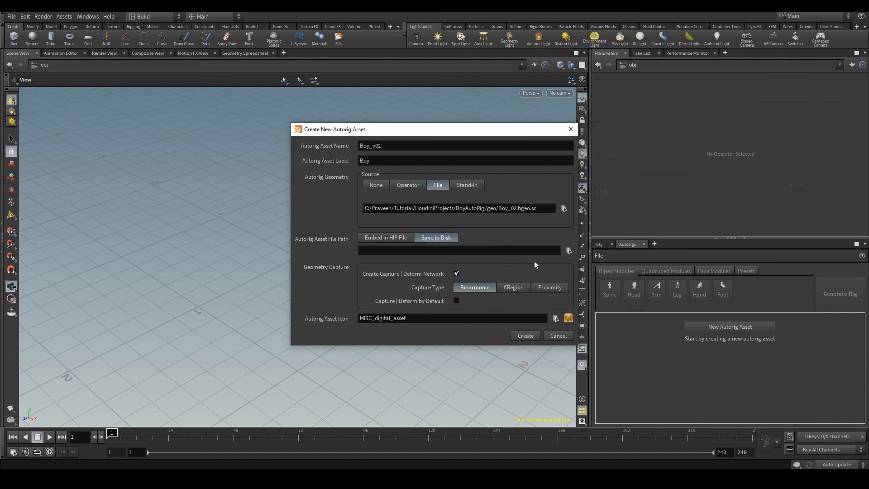
click(565, 251)
click(656, 73)
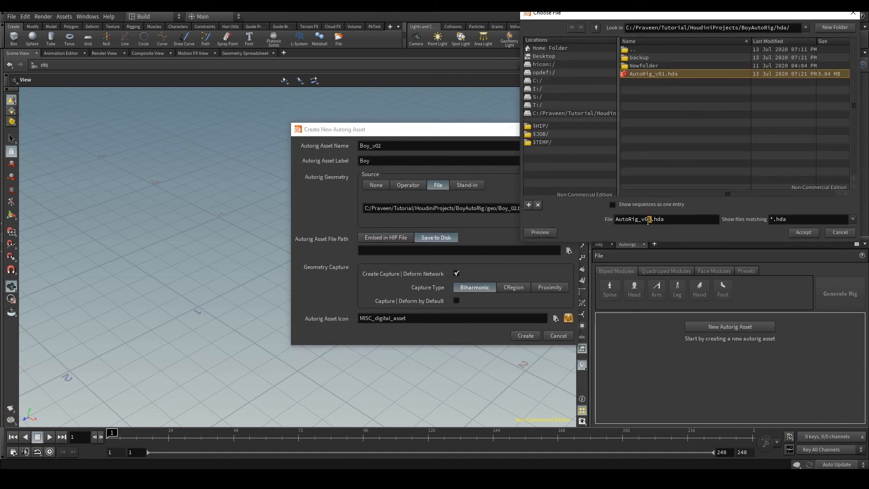
drag(647, 219, 651, 219)
text(2)
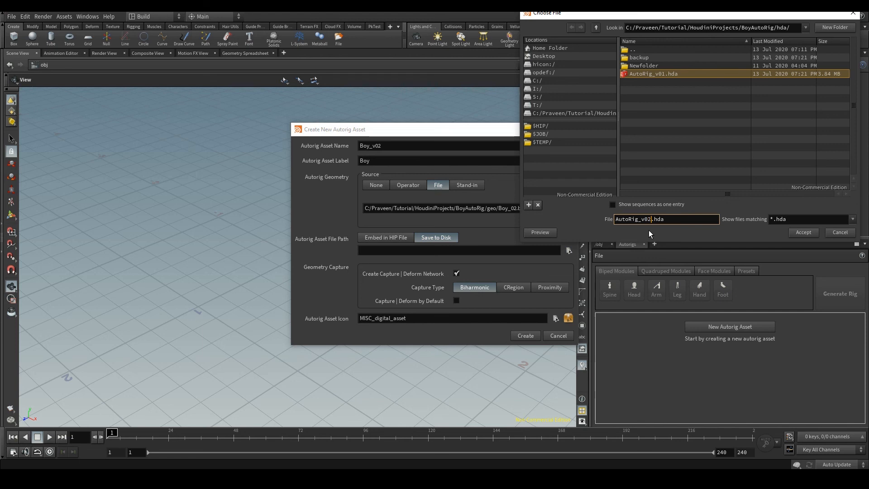
click(804, 233)
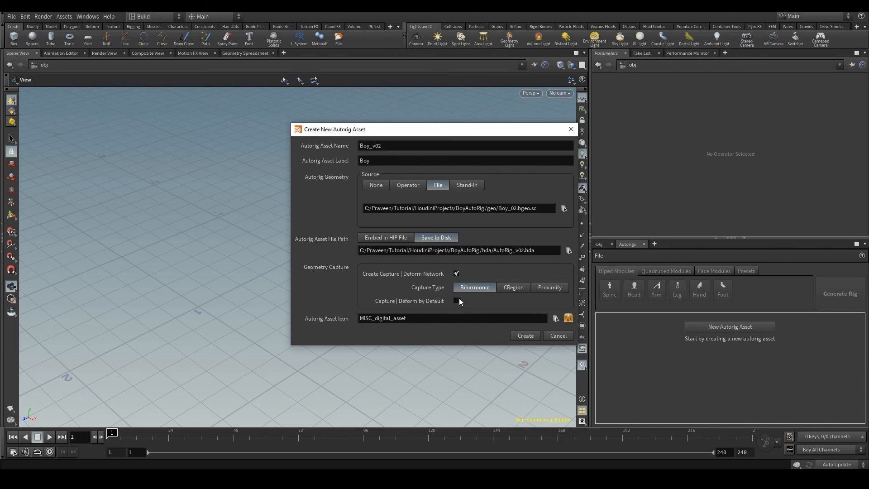
click(526, 335)
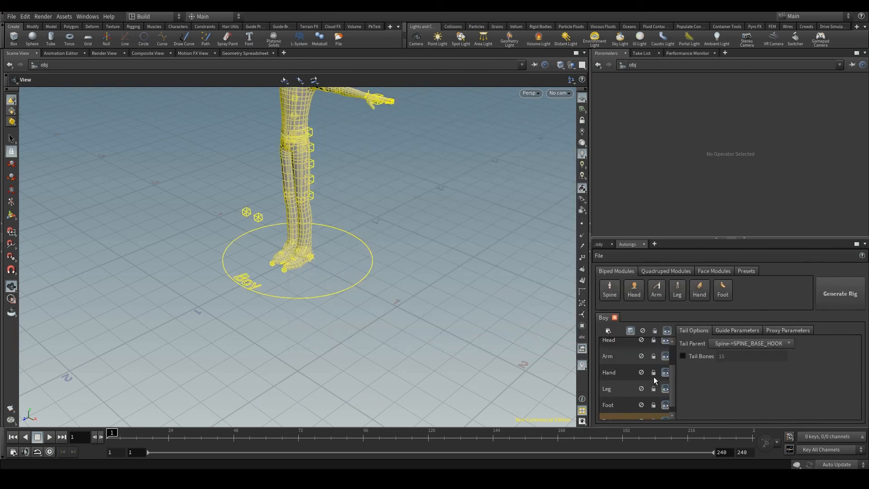
Delete the Tail module from the Boy autorig's module list
scroll(653, 377, down, 1)
middle_drag(340, 170, 403, 273)
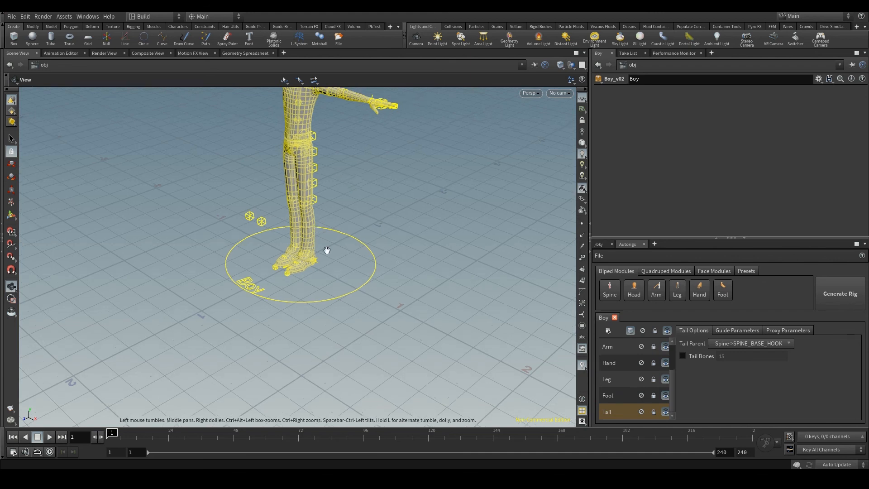
click(604, 244)
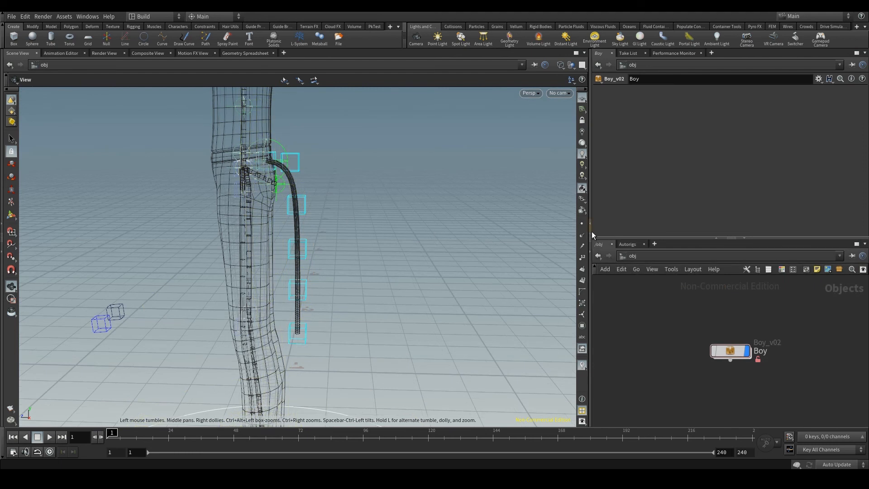
click(622, 243)
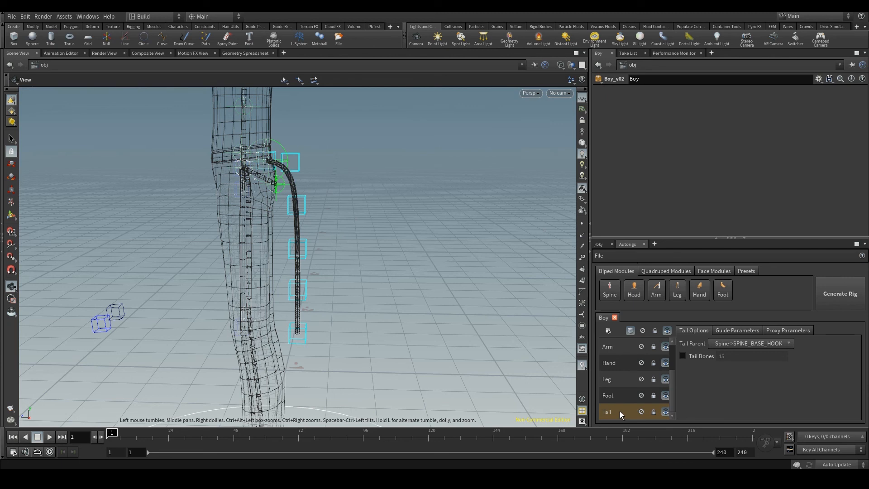
right_drag(446, 316, 82, 180)
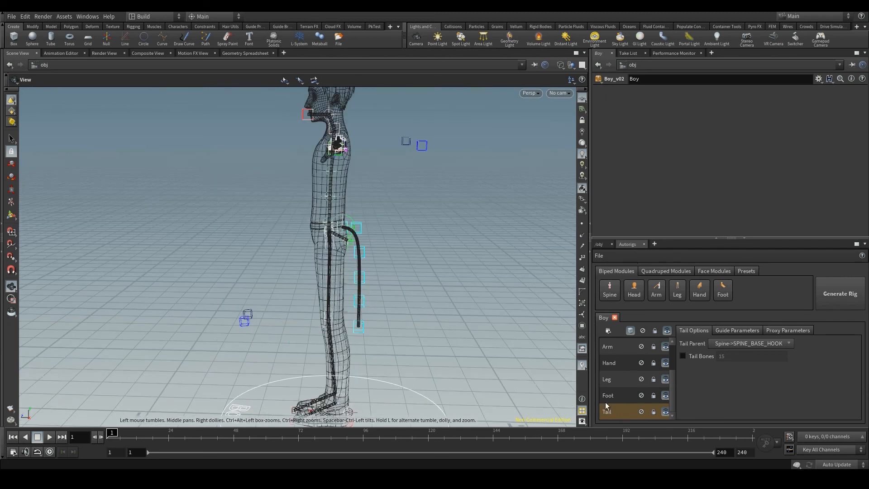
right_click(625, 411)
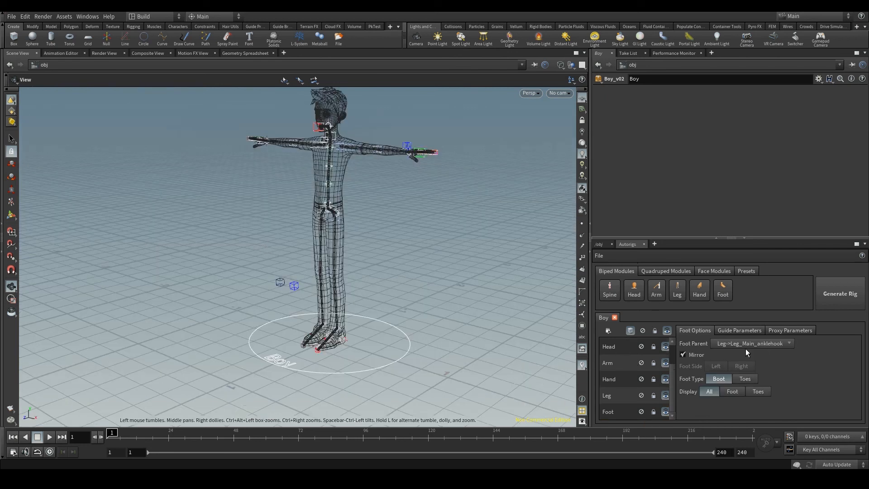
Switch the Root module's control label to a custom name and enter BoyTaiLess
click(748, 344)
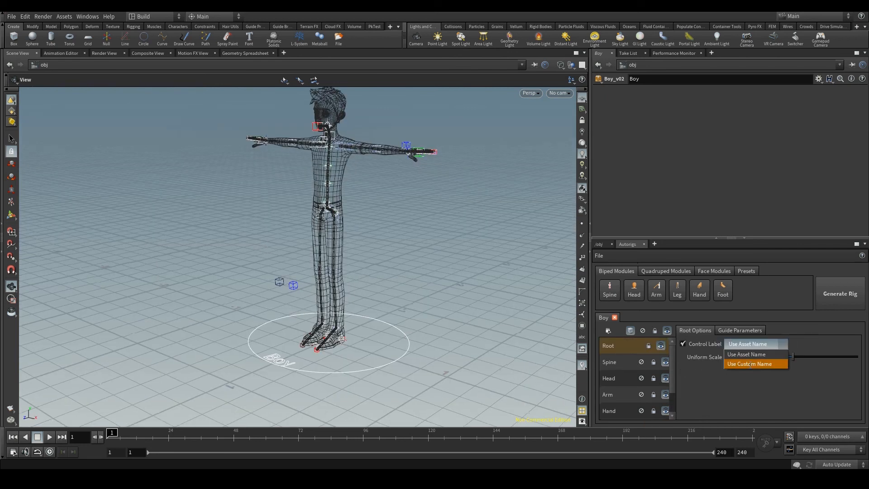
click(751, 364)
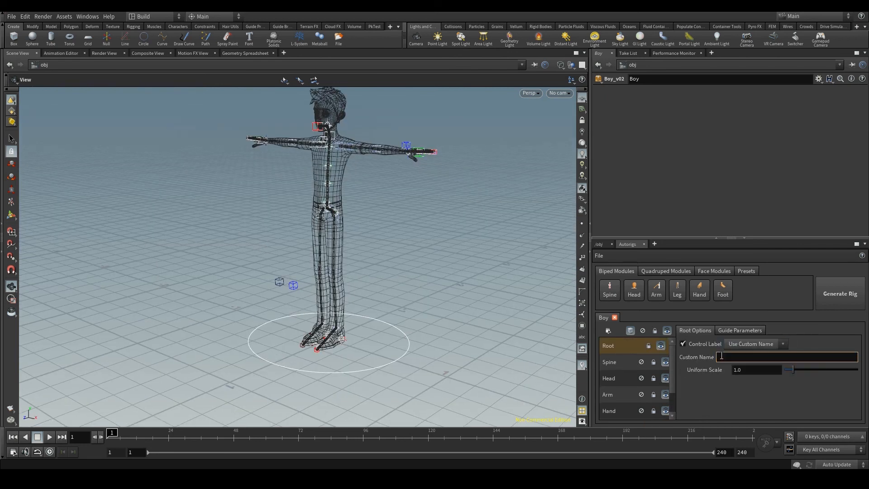
text(BoyTaiLess)
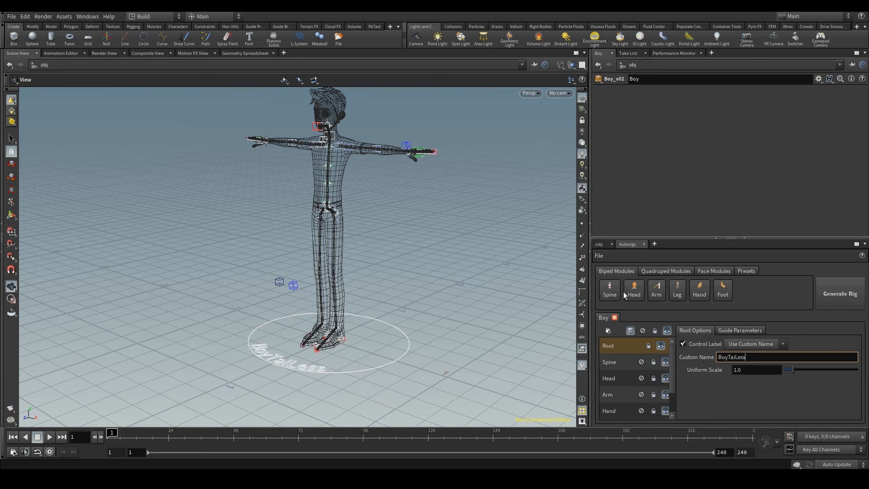
Generate the Boy rig, then show the object network and deselect the Boy node
click(833, 292)
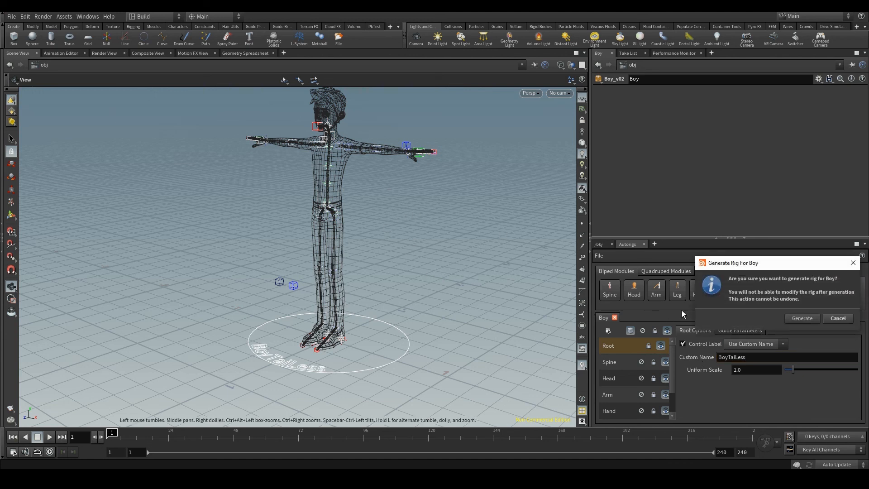
click(800, 319)
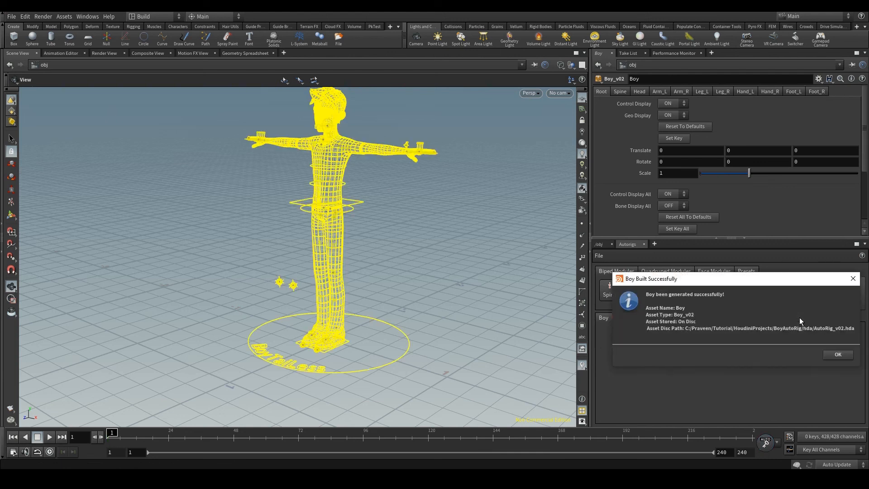
click(838, 356)
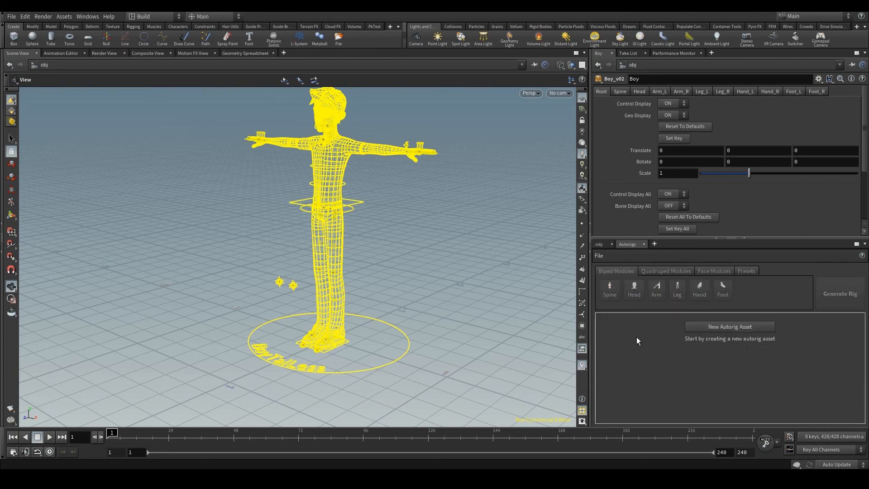
click(604, 244)
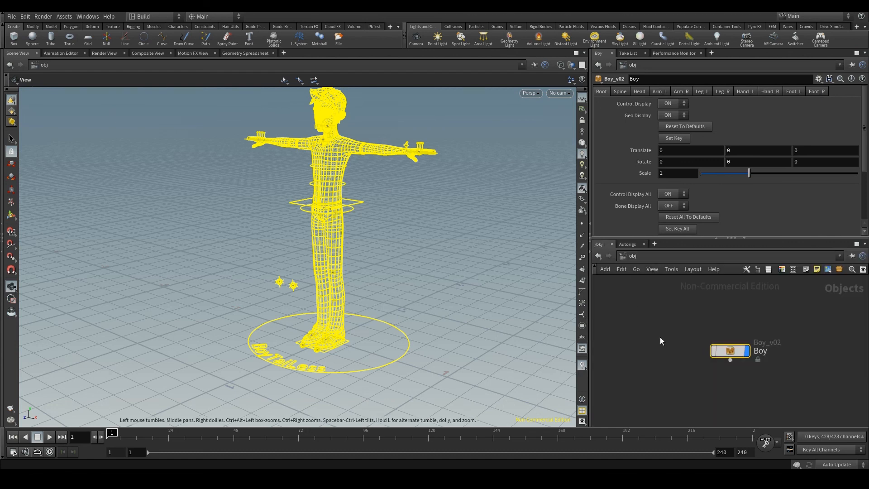
click(660, 336)
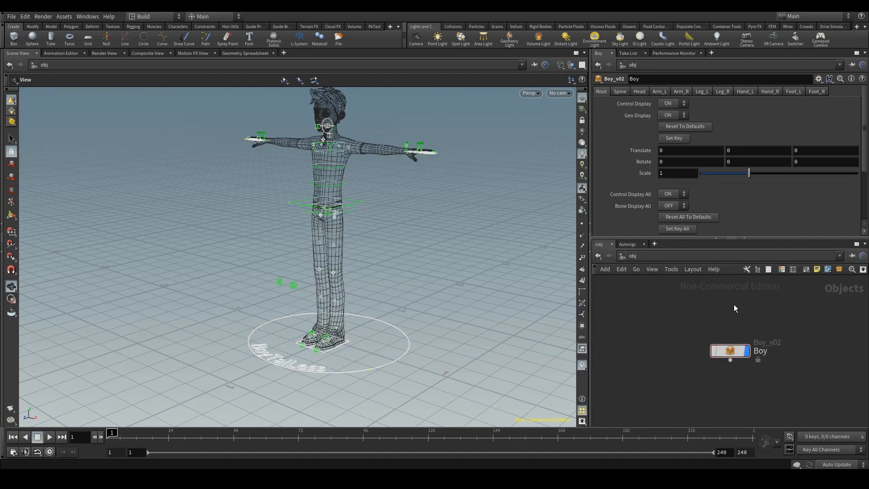